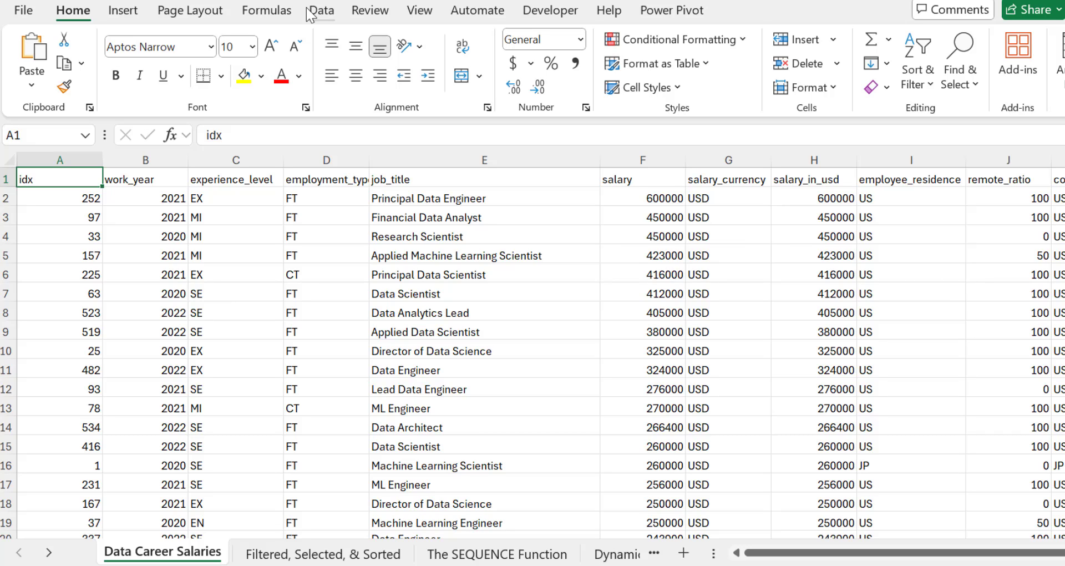
- Turn on filtering for the entire data table on the Data Career Salaries sheet
key(ctrl+shift+Right)
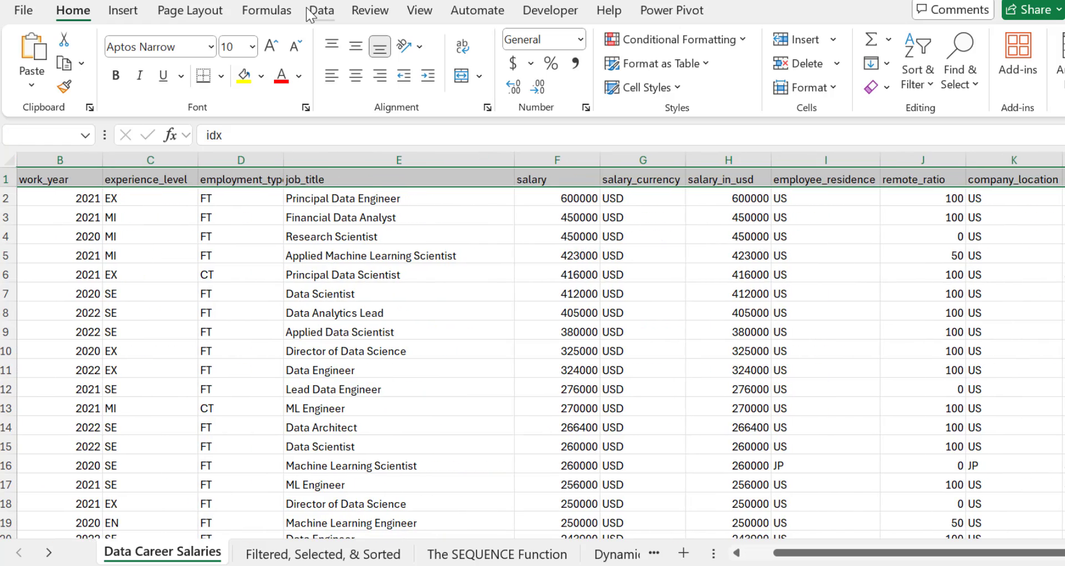
key(ctrl+shift+Down)
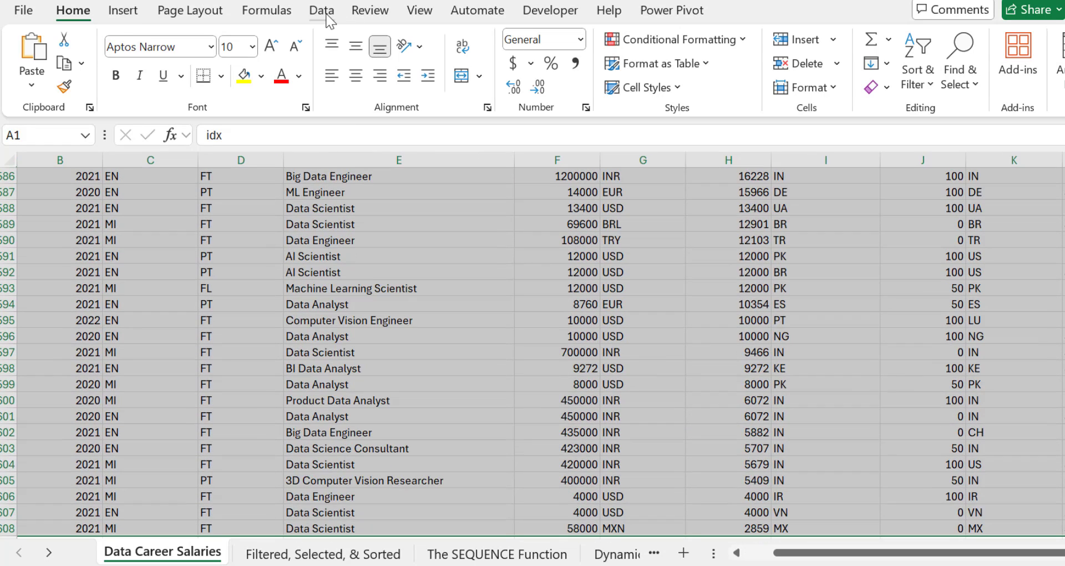
click(322, 11)
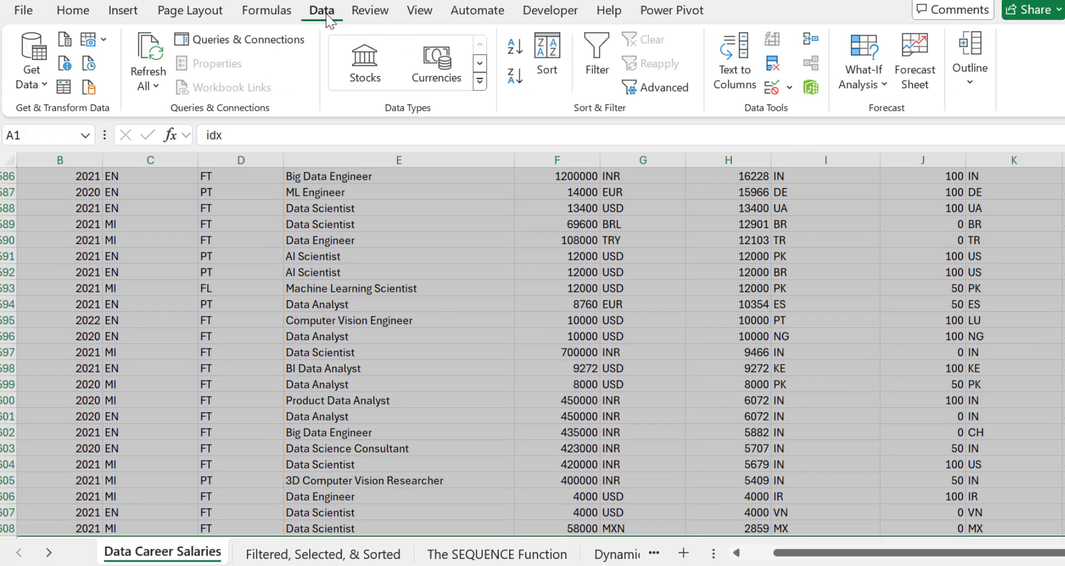
click(584, 76)
scroll(735, 202, up, 20)
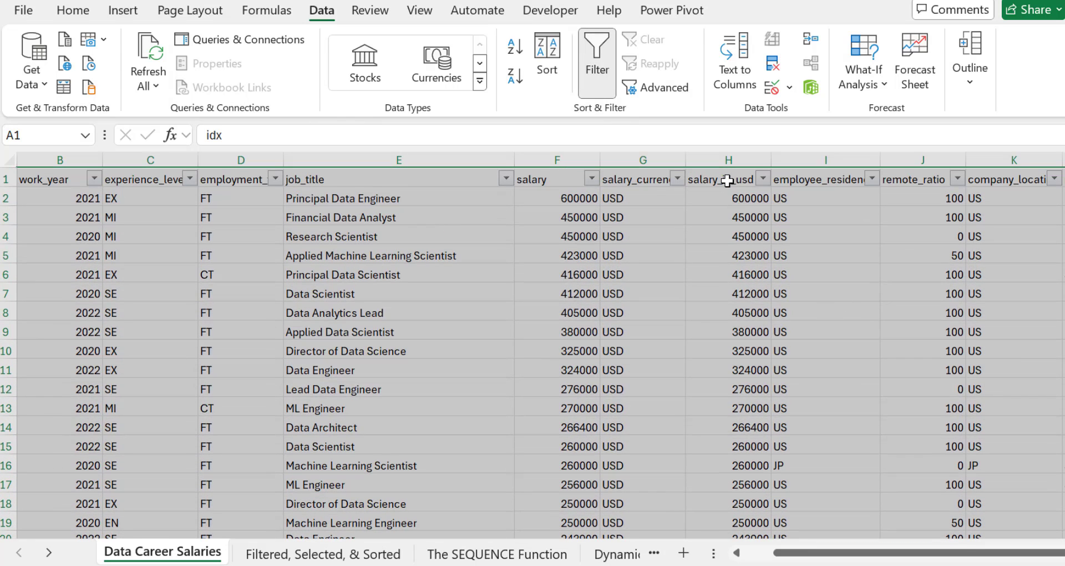
- Filter the salary_in_usd column to rows greater than or equal to 250000
click(754, 180)
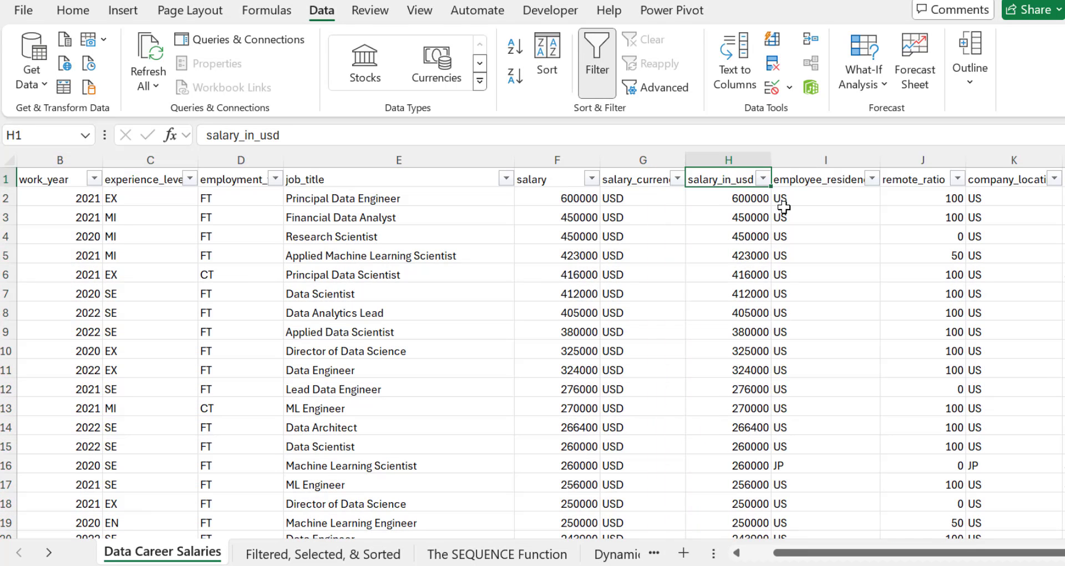
click(763, 178)
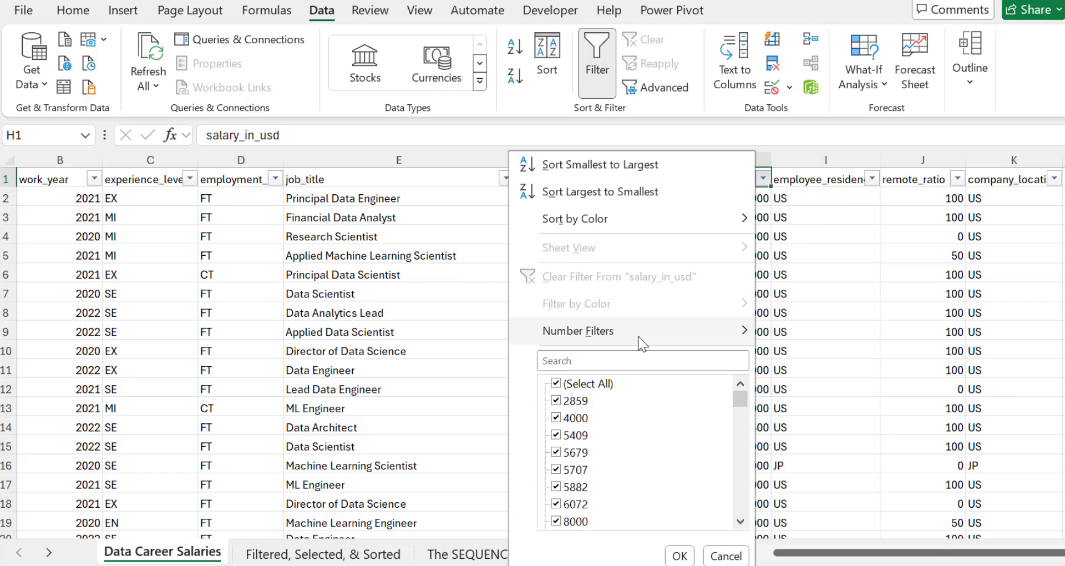
mouse_move(638, 336)
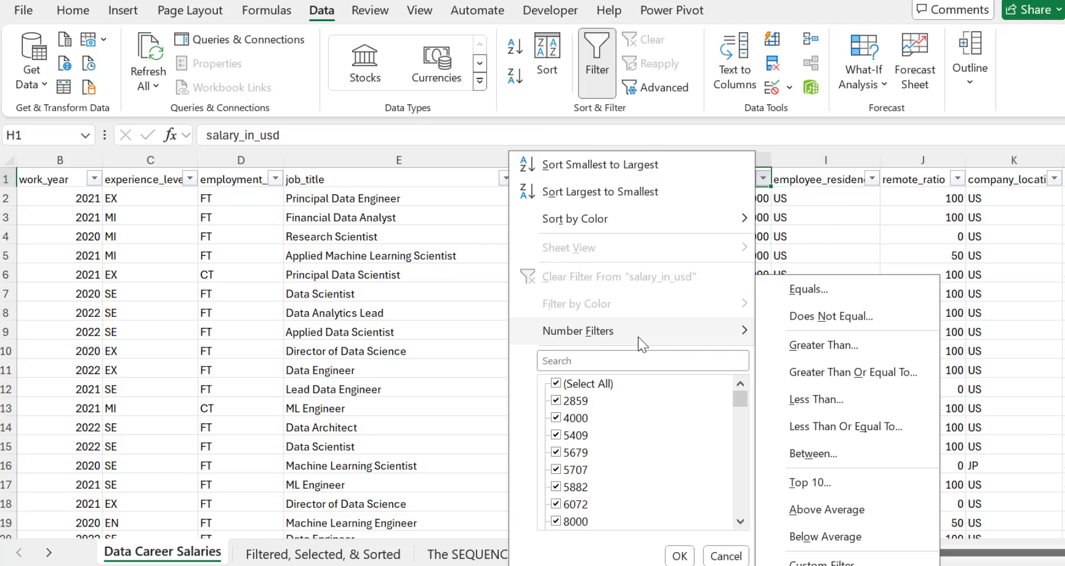
click(821, 368)
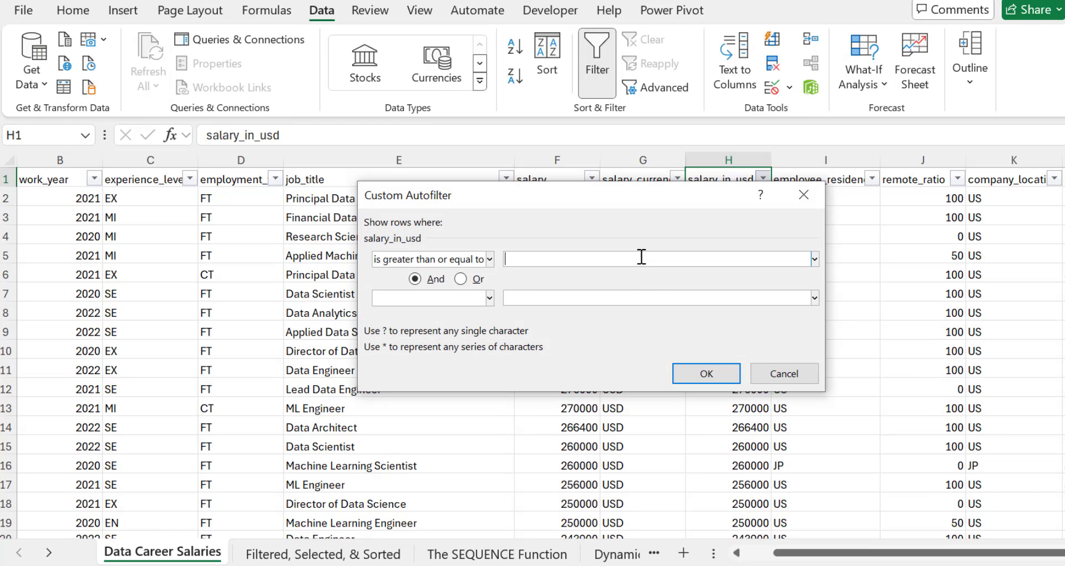
text(250000)
click(701, 371)
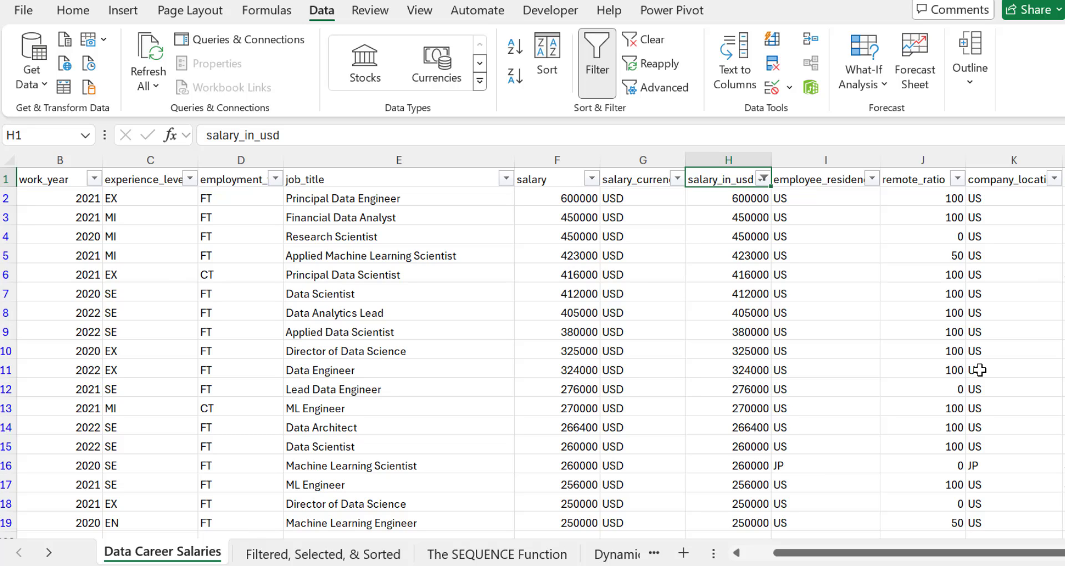
scroll(979, 369, down, 1)
scroll(978, 370, up, 1)
drag(816, 553, 807, 554)
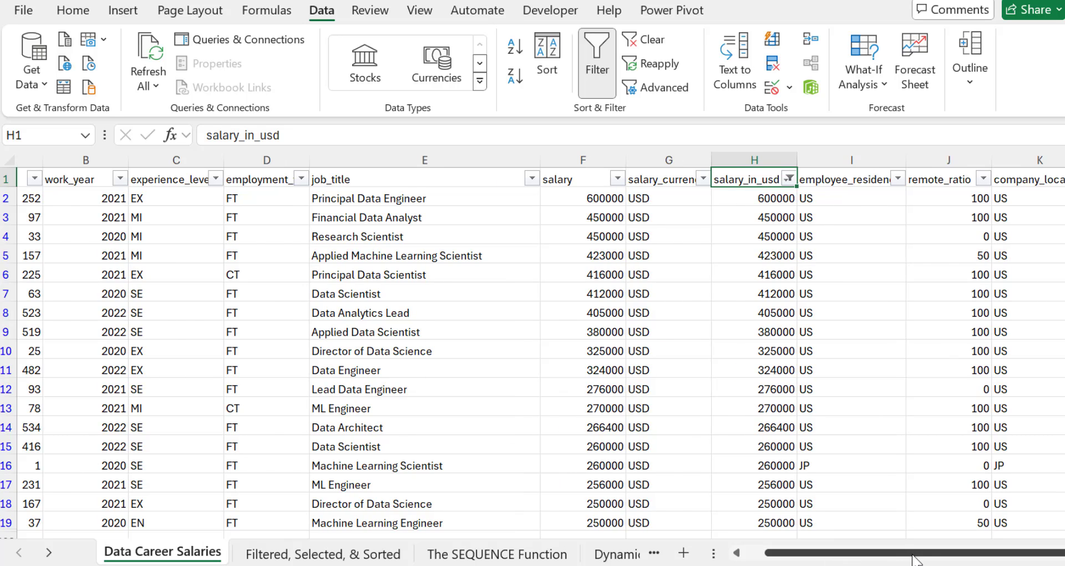
drag(914, 557, 894, 555)
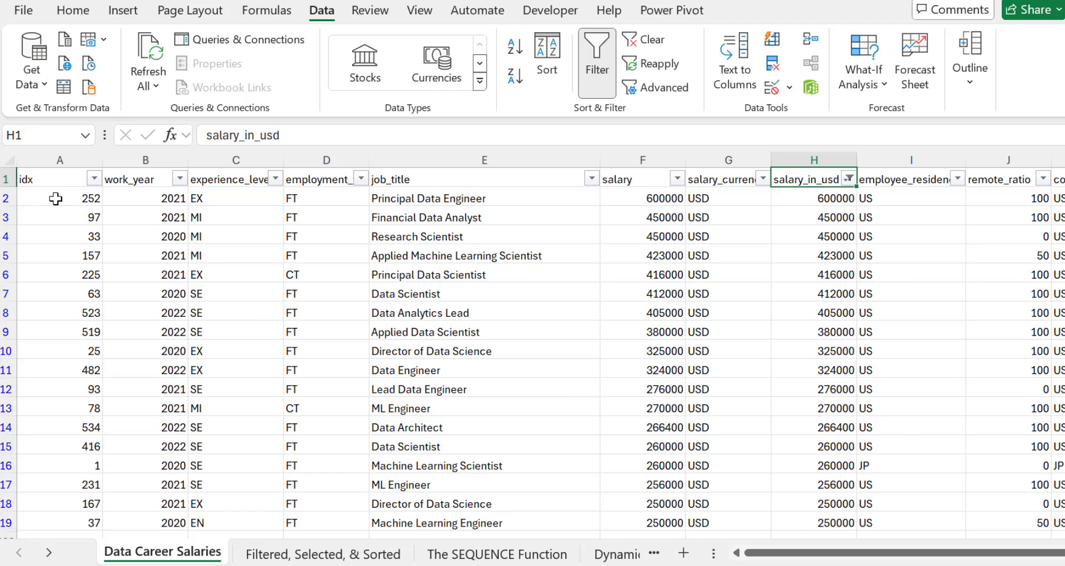
- Copy the filtered table with its headers and paste it at A1 of the Filtered, Selected, & Sorted sheet
click(44, 178)
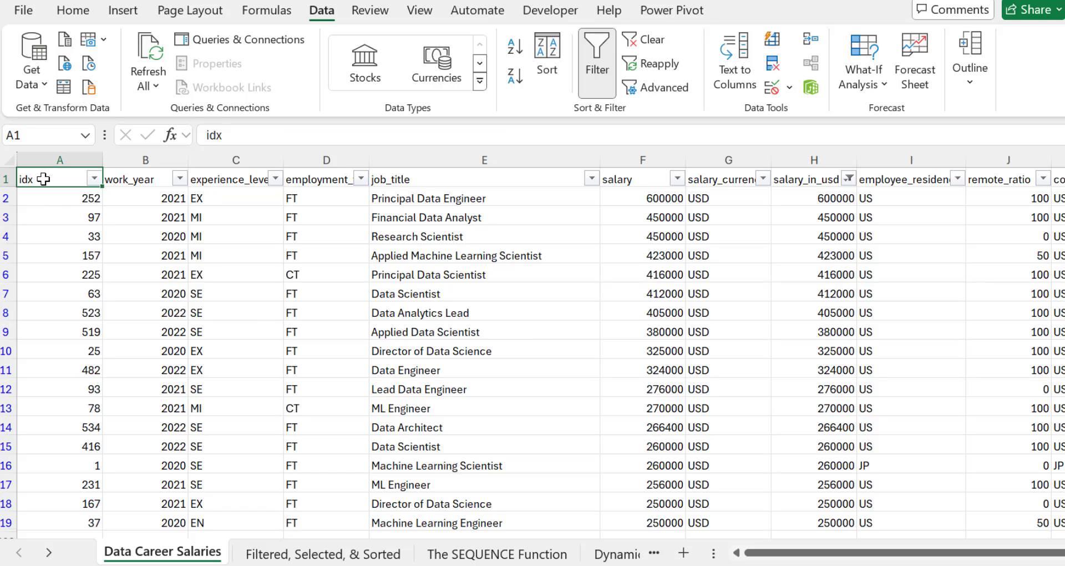
scroll(43, 179, right, 2)
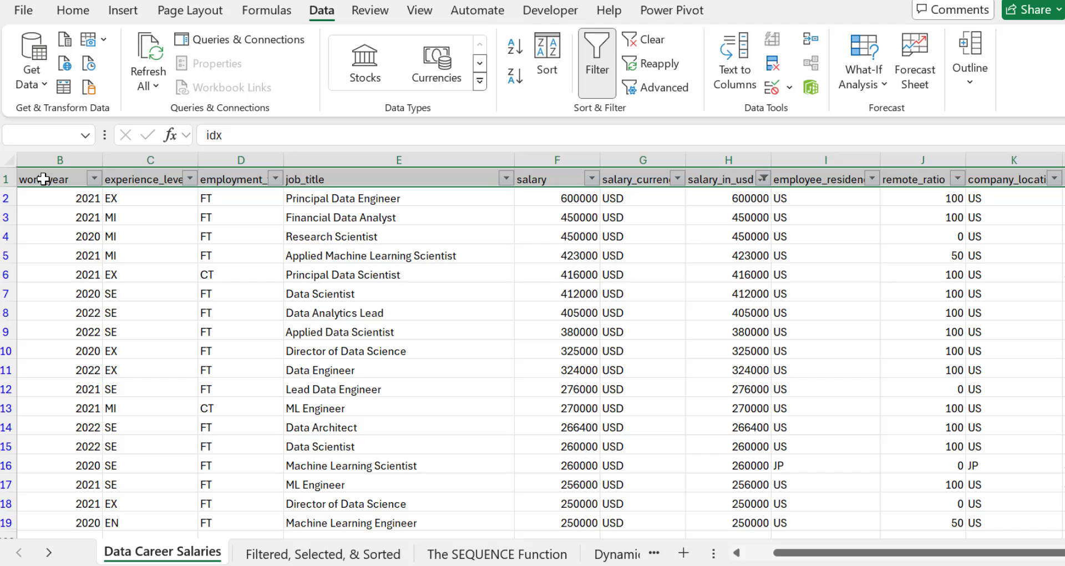
key(ctrl+a)
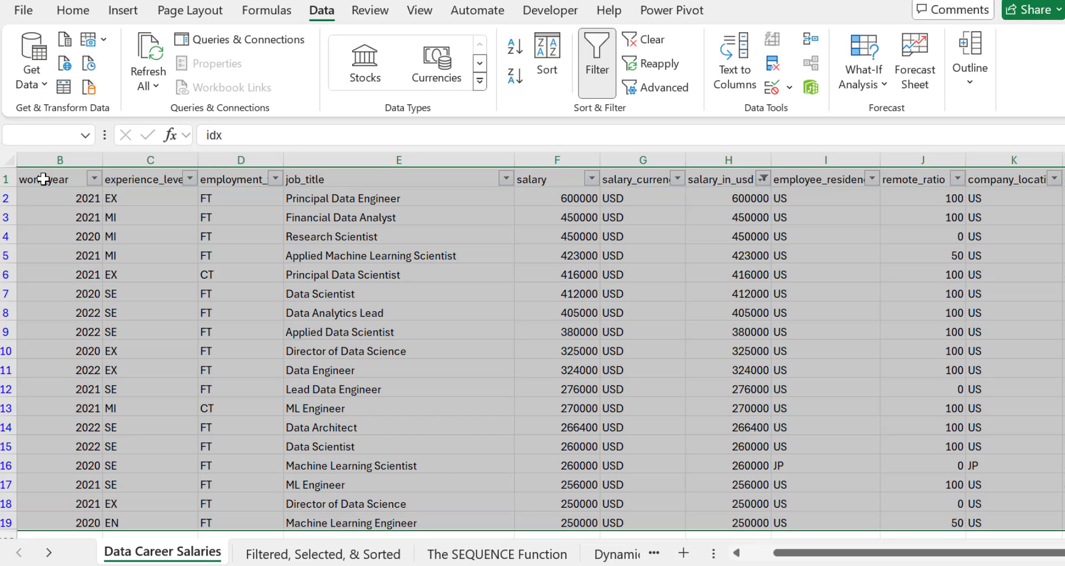
key(ctrl+c)
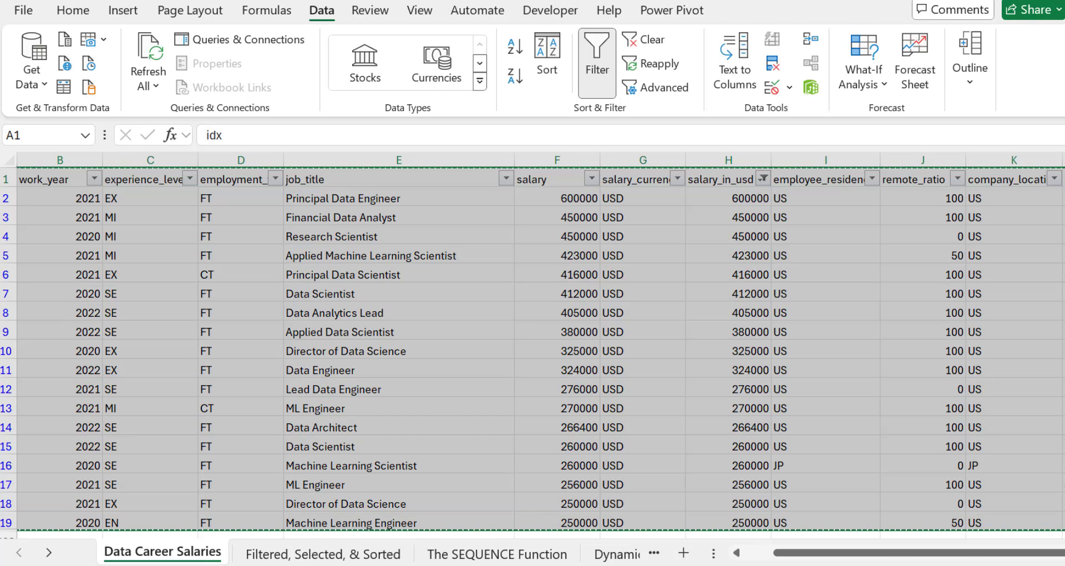
click(303, 555)
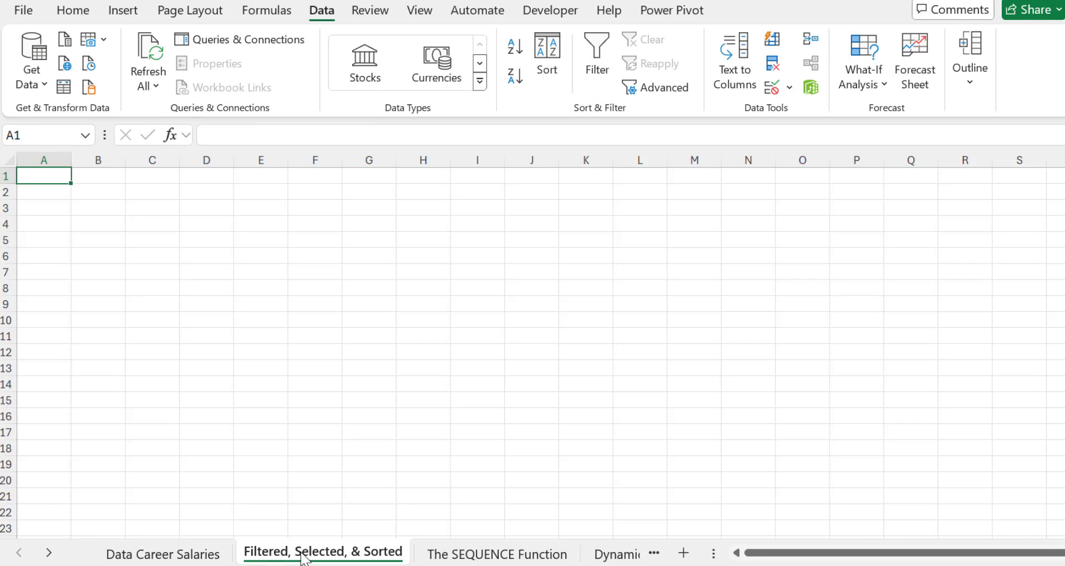
key(ctrl+v)
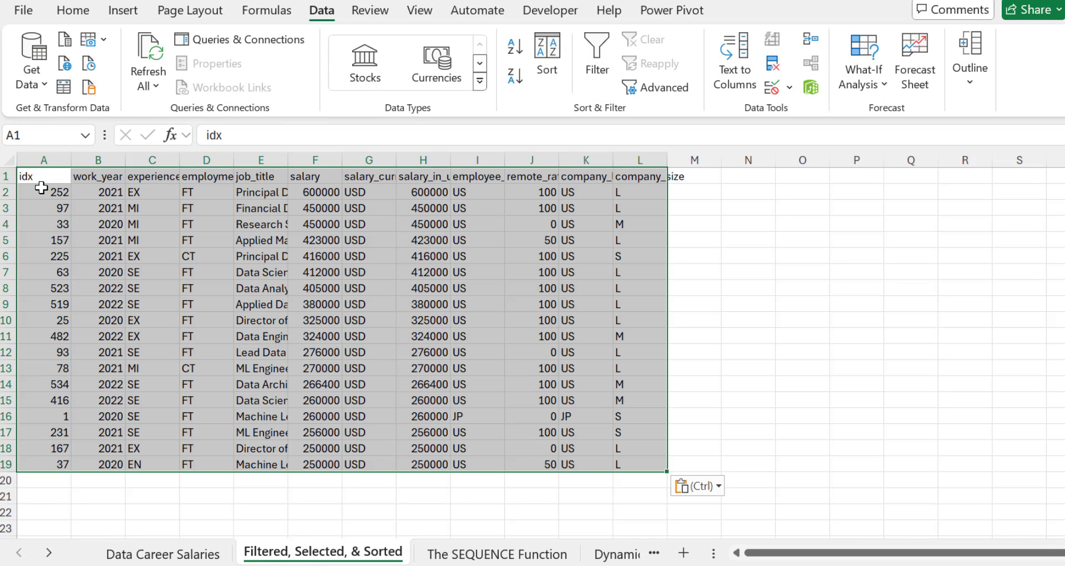
- Autofit the width of all columns on the Filtered, Selected, & Sorted sheet
click(9, 160)
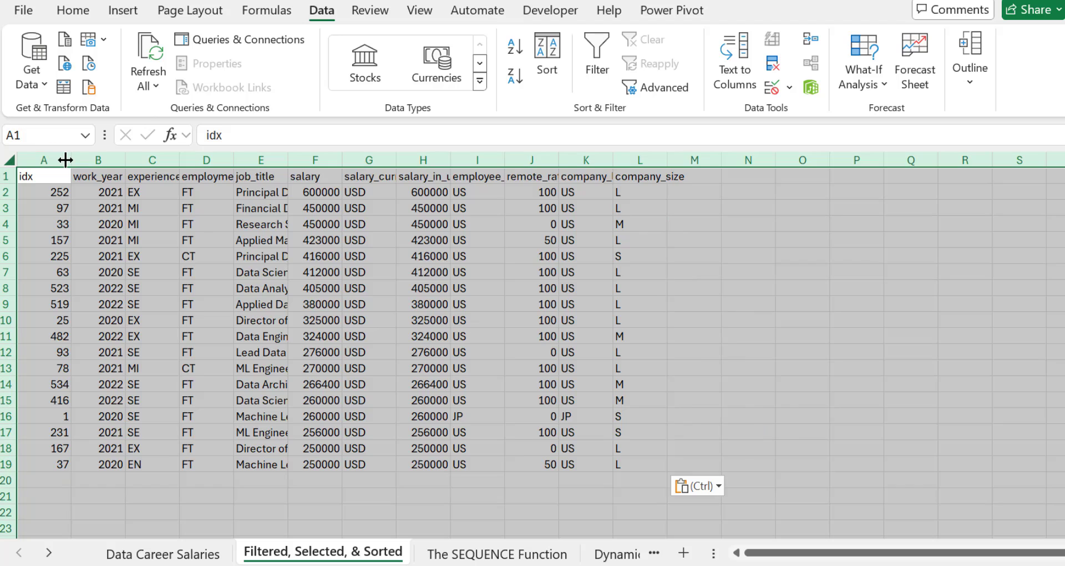
double_click(70, 160)
click(27, 176)
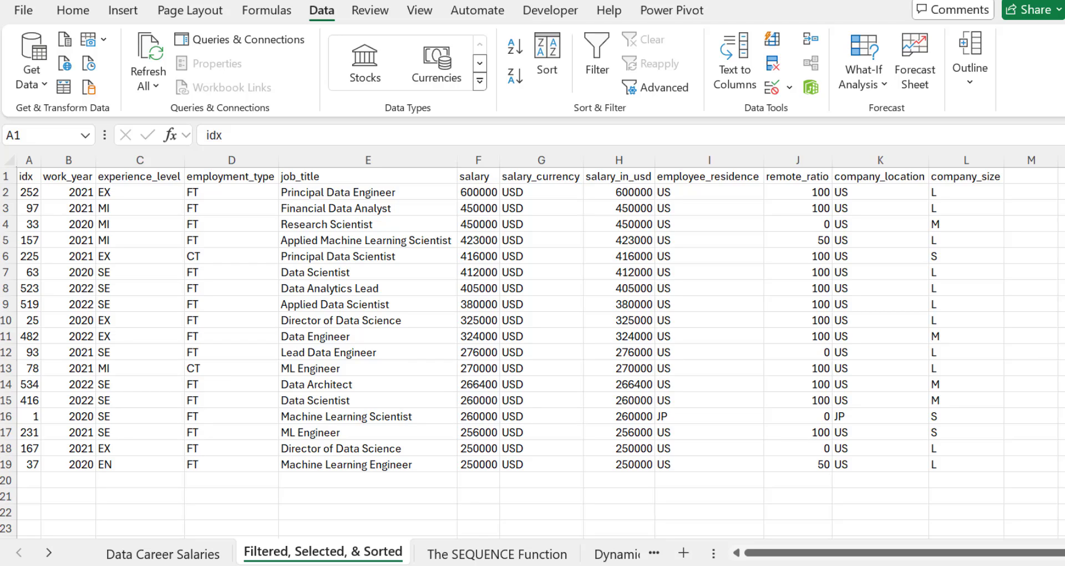
- Delete the idx and work_year columns from the pasted table
click(68, 174)
click(71, 160)
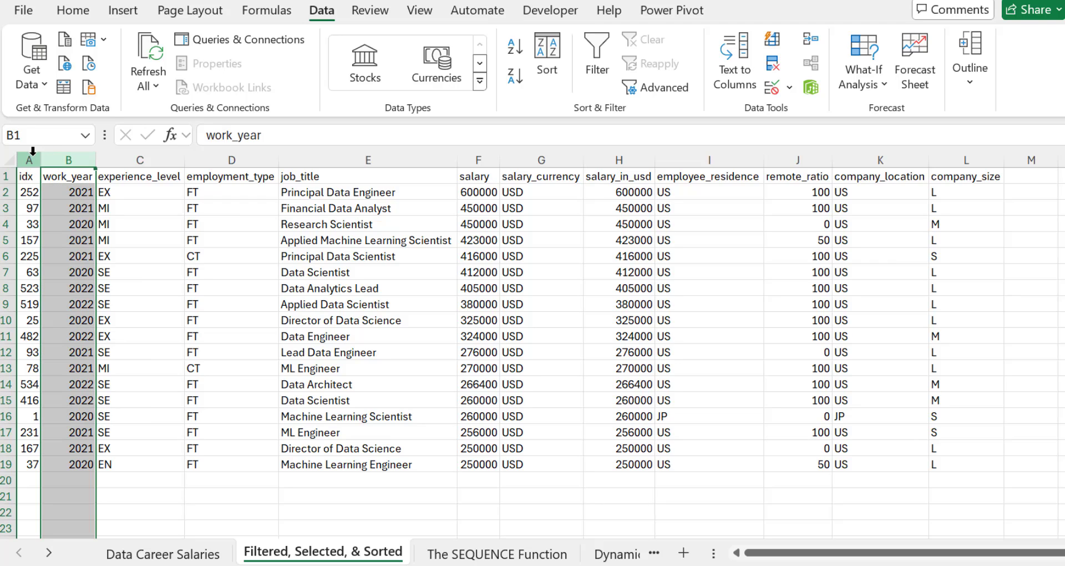
shift+click(29, 160)
right_click(72, 227)
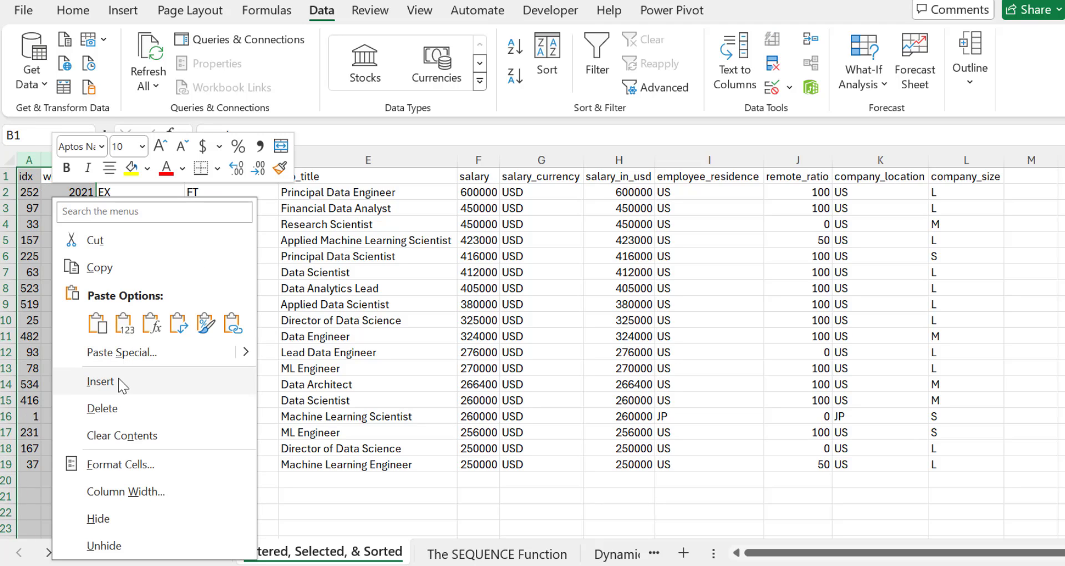
click(118, 402)
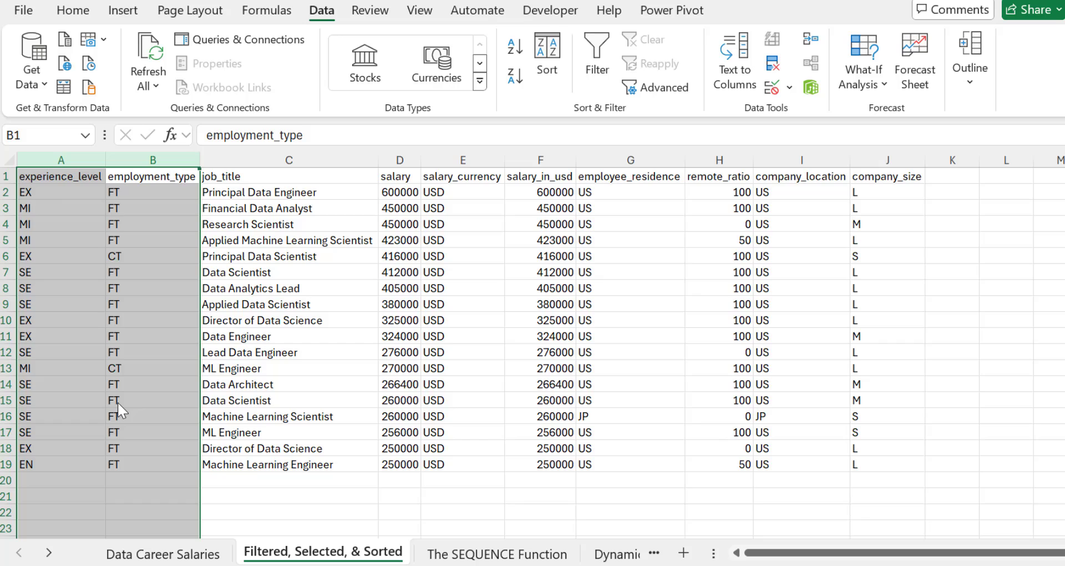
- Delete the salary and salary_currency columns from the pasted table
drag(397, 160, 466, 171)
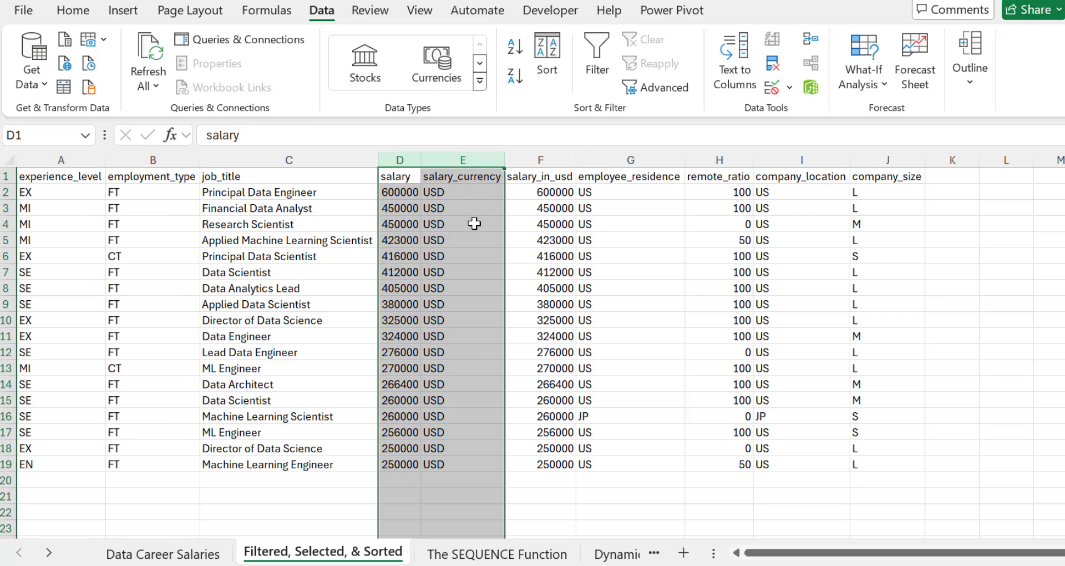
right_click(472, 220)
click(559, 430)
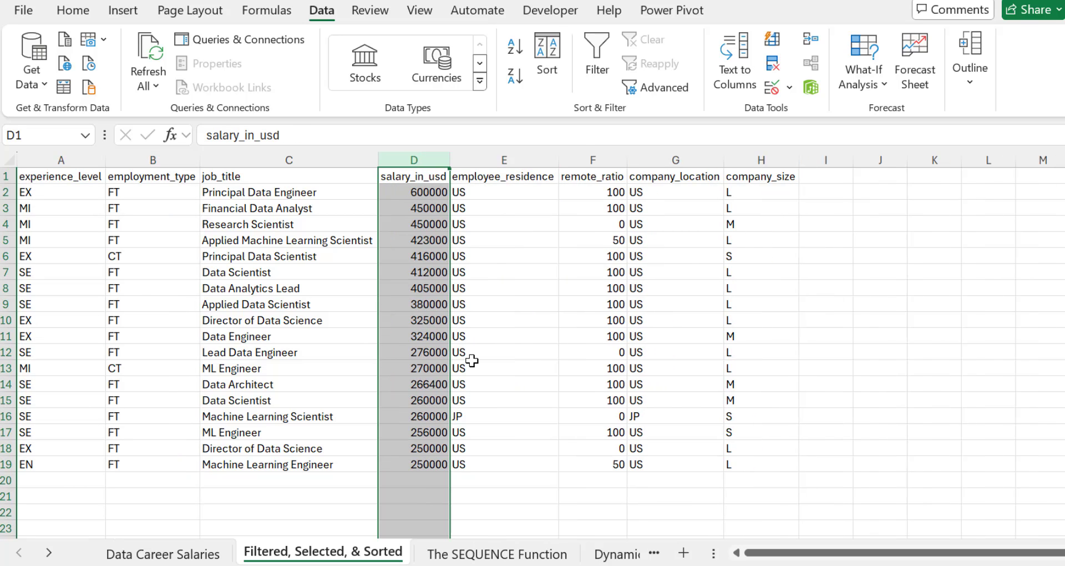
- Delete the employee_residence, company_location and company_size columns from the pasted table
click(492, 160)
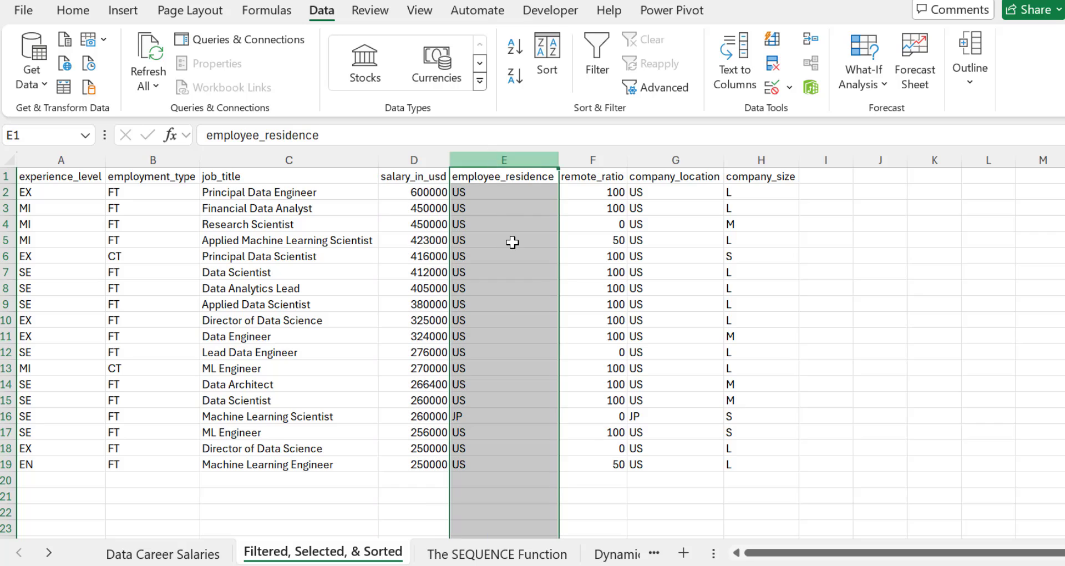
right_click(528, 275)
click(586, 423)
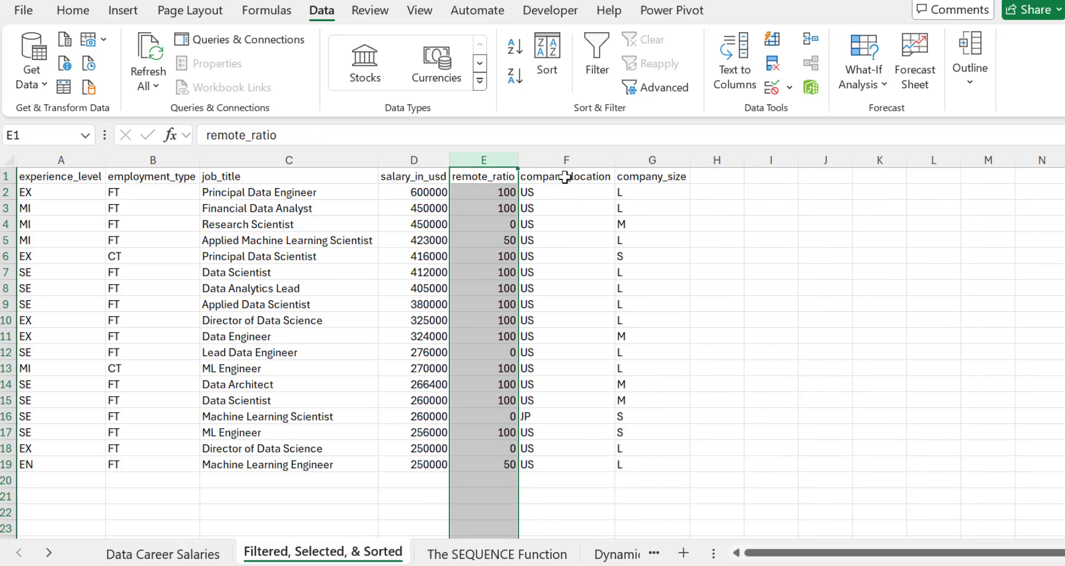
drag(565, 160, 667, 164)
right_click(604, 215)
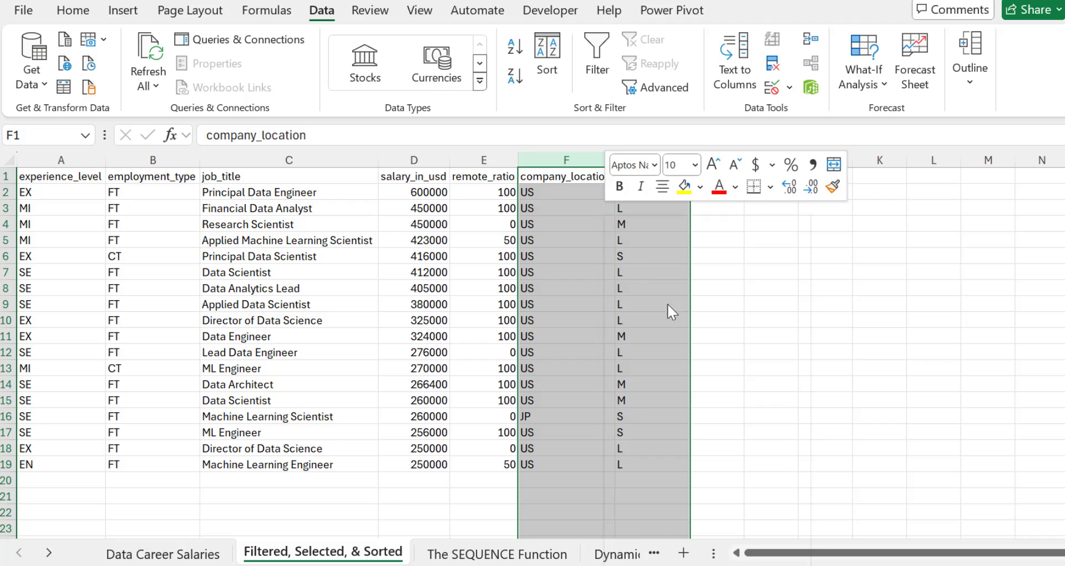
click(693, 426)
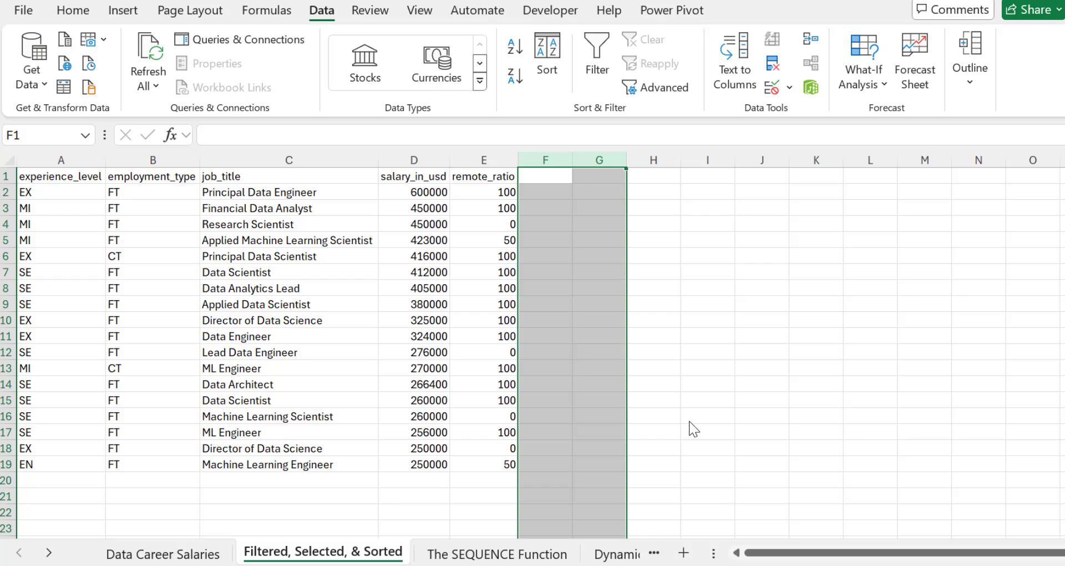
- Move the job_title column in front of experience_level so it is the table's first column
click(274, 160)
right_click(274, 161)
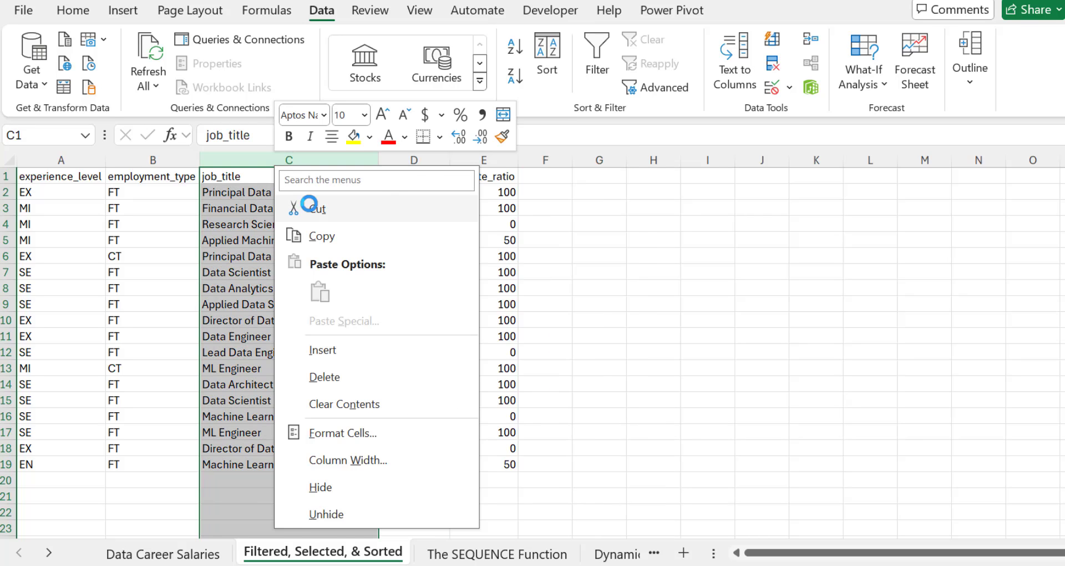
click(304, 205)
click(68, 155)
right_click(70, 156)
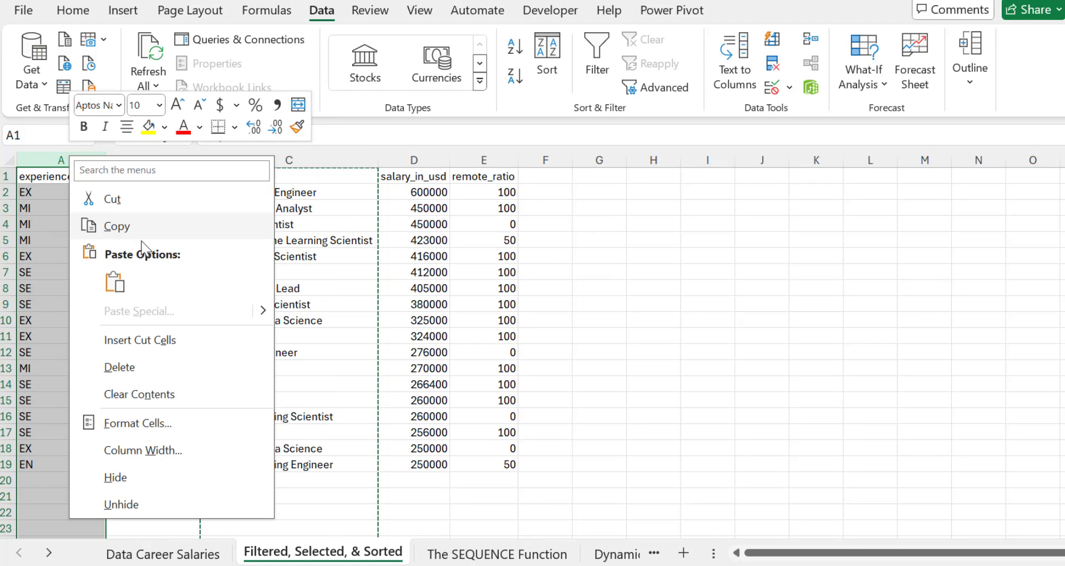
click(168, 340)
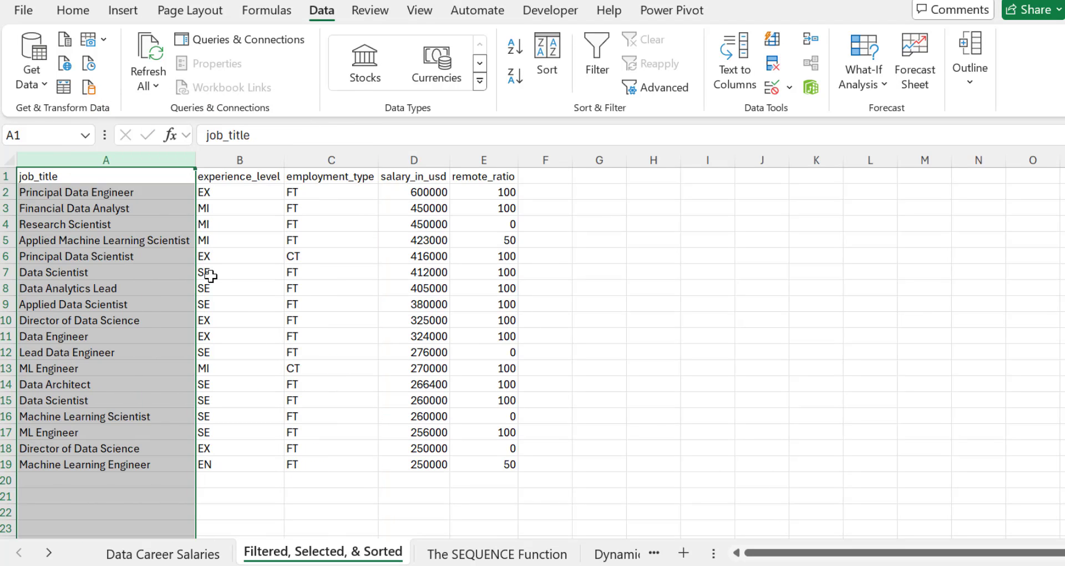
- Move the salary_in_usd column directly before the experience_level column
click(412, 160)
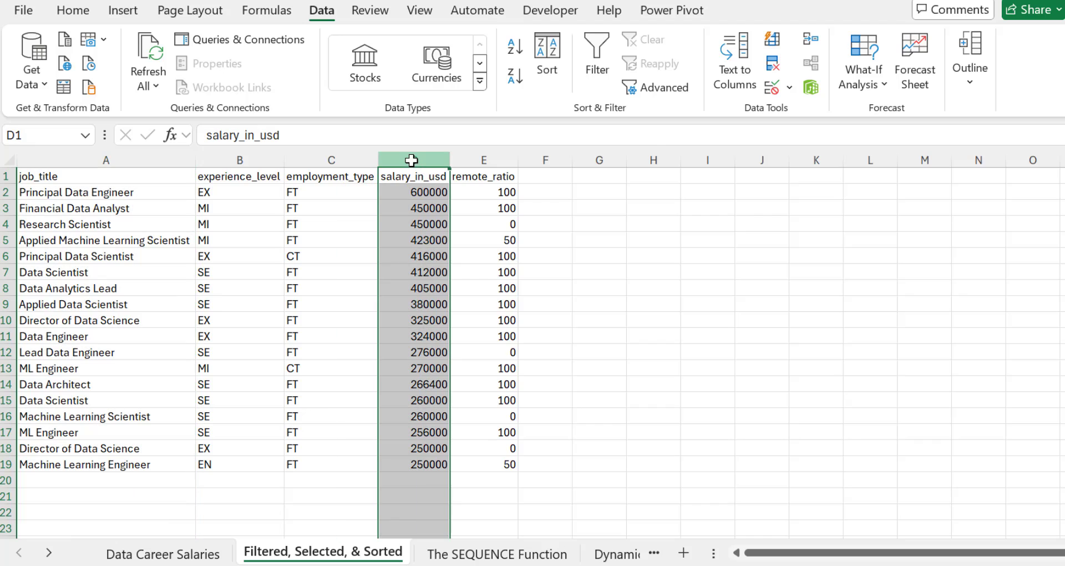
right_click(413, 161)
click(448, 202)
click(242, 160)
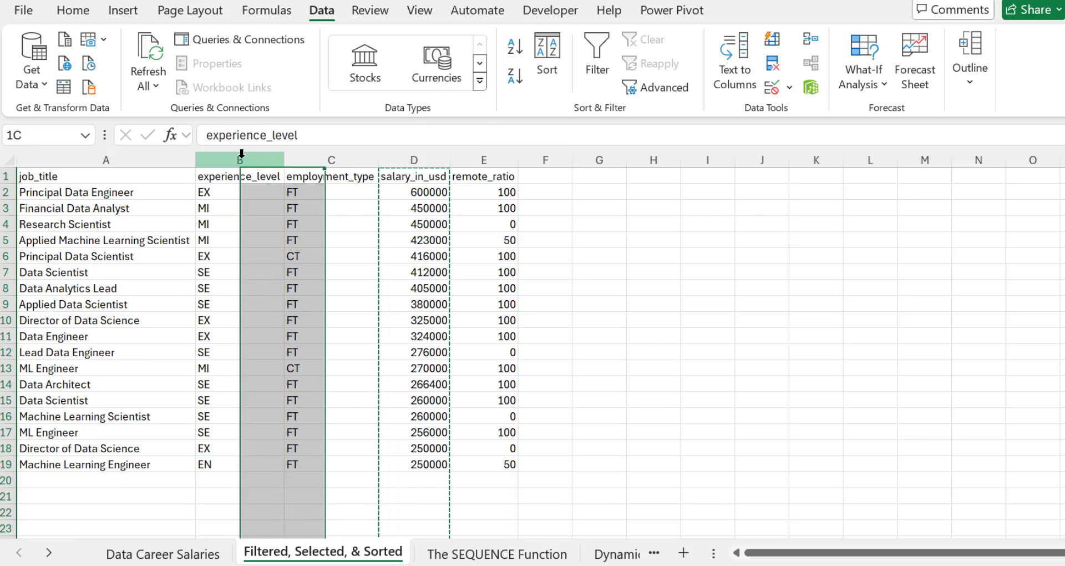
right_click(243, 161)
click(340, 341)
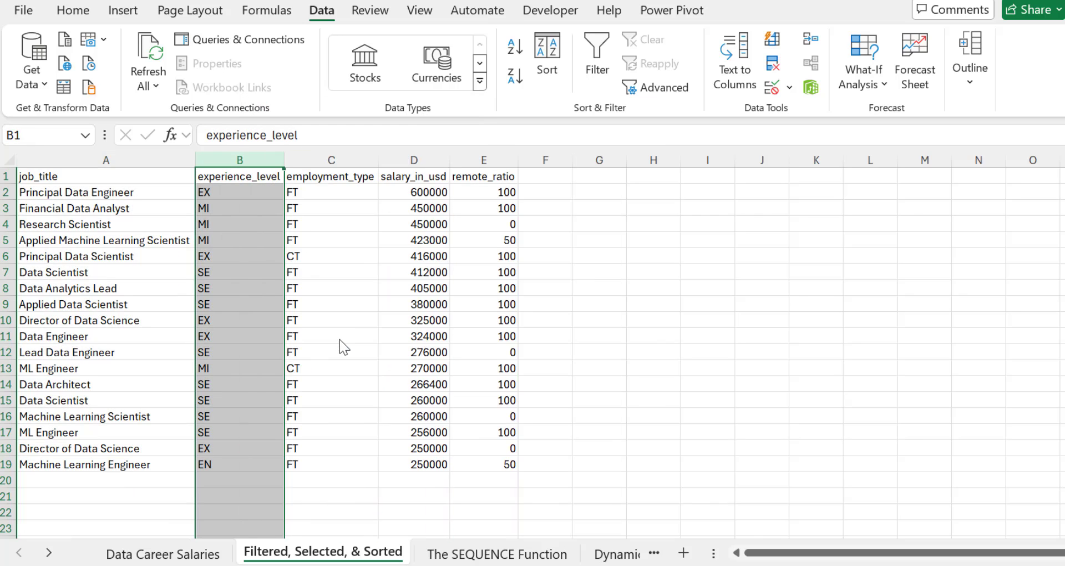
- Move the remote_ratio column directly before the experience_level column
click(482, 159)
right_click(482, 157)
click(493, 204)
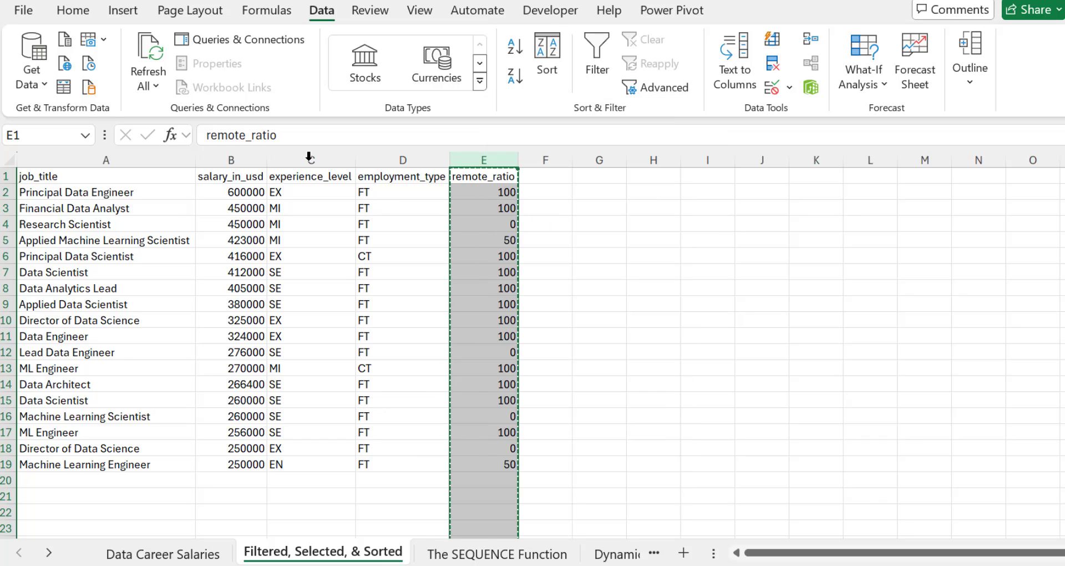
click(309, 159)
right_click(311, 161)
click(366, 340)
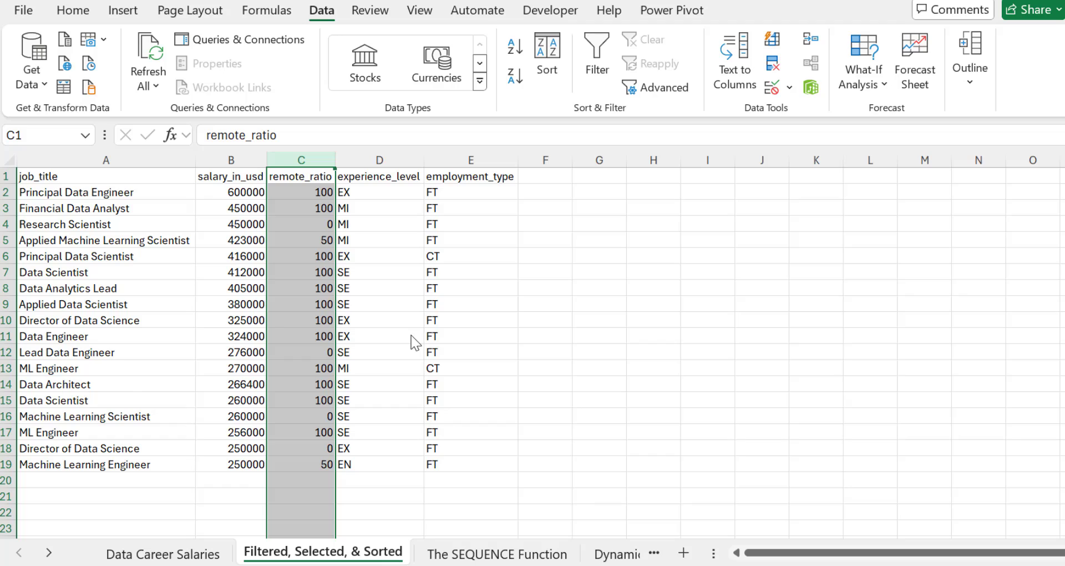
- Sort the whole table with its headers by job_title from A to Z
click(139, 177)
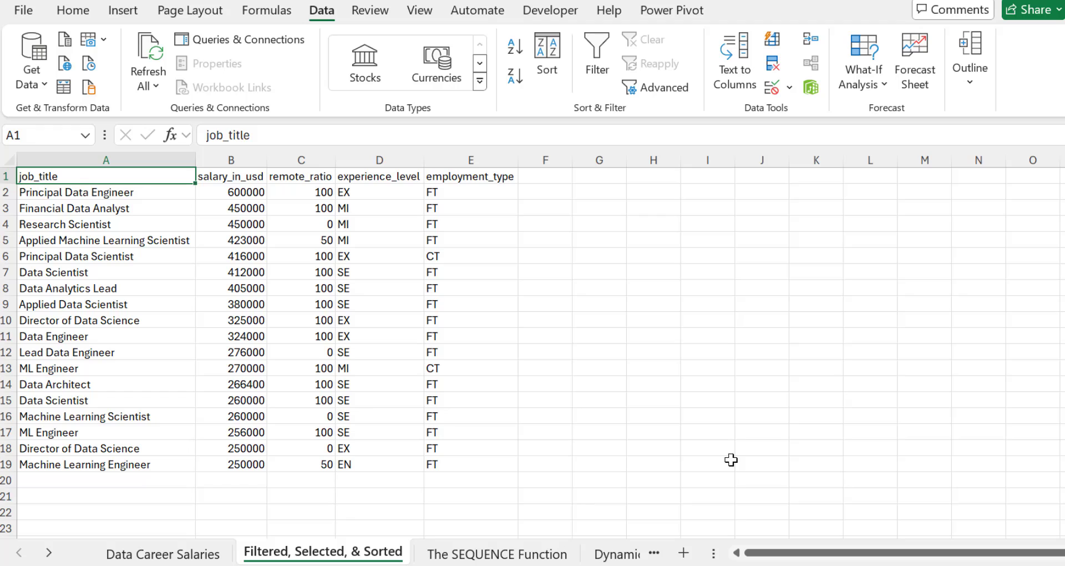
key(ctrl+shift+Right)
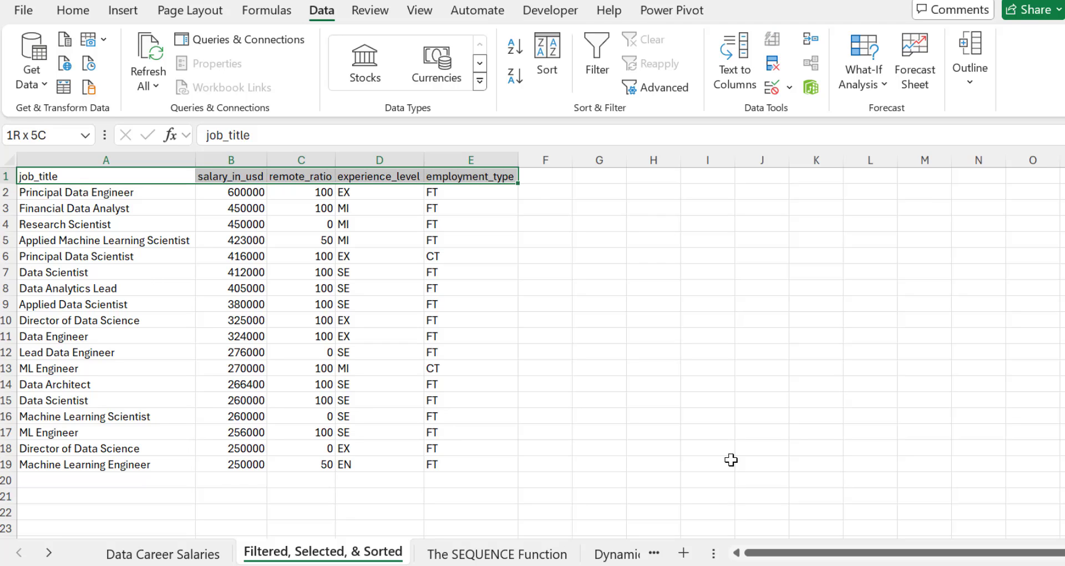
key(ctrl+shift+Down)
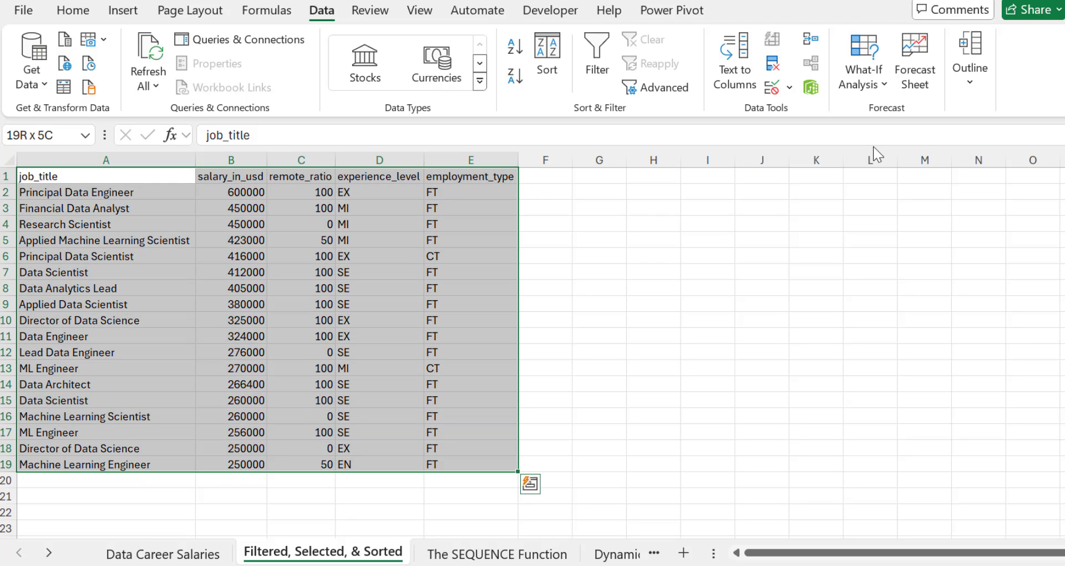
click(546, 55)
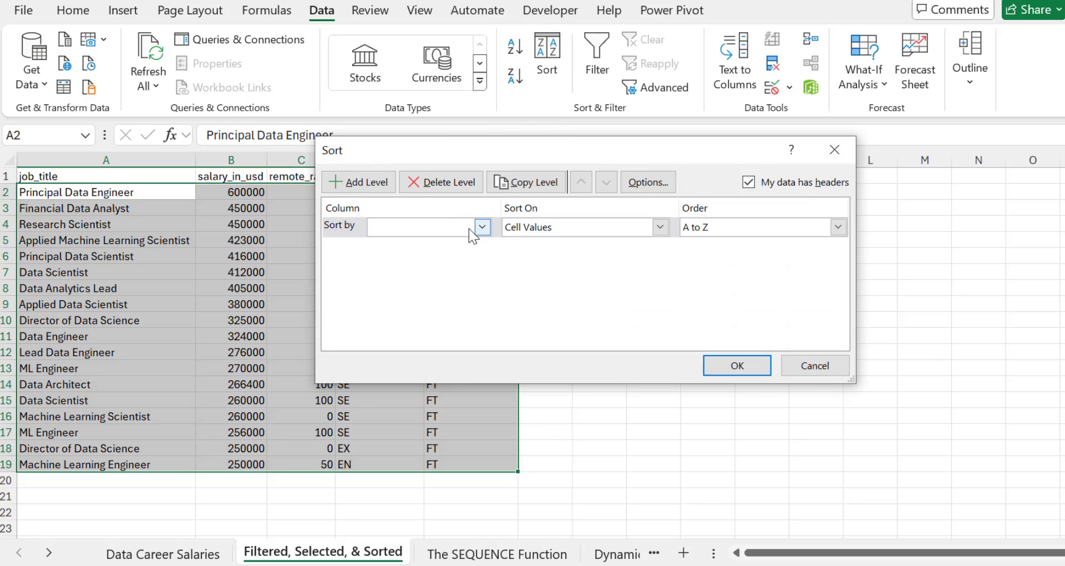
click(484, 231)
click(460, 241)
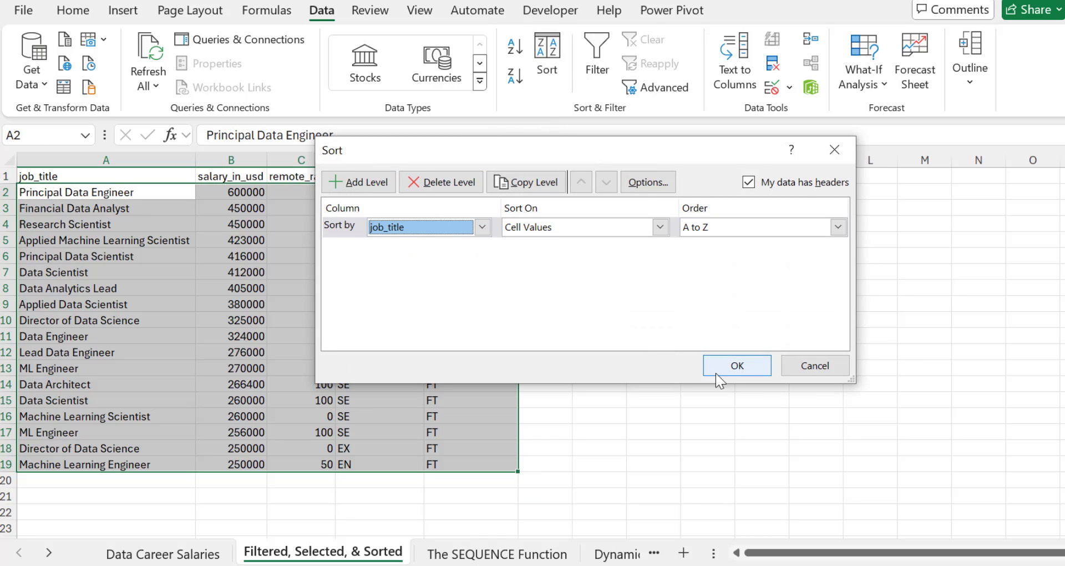
click(715, 369)
click(109, 176)
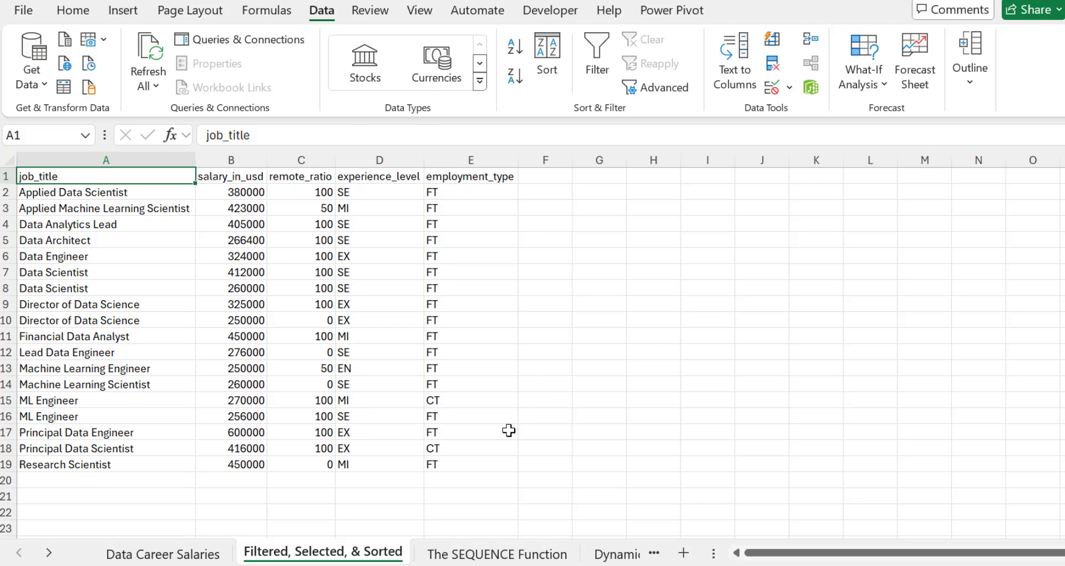
- On The SEQUENCE Function sheet, enter =SEQUENCE(20) in cell A1
click(498, 555)
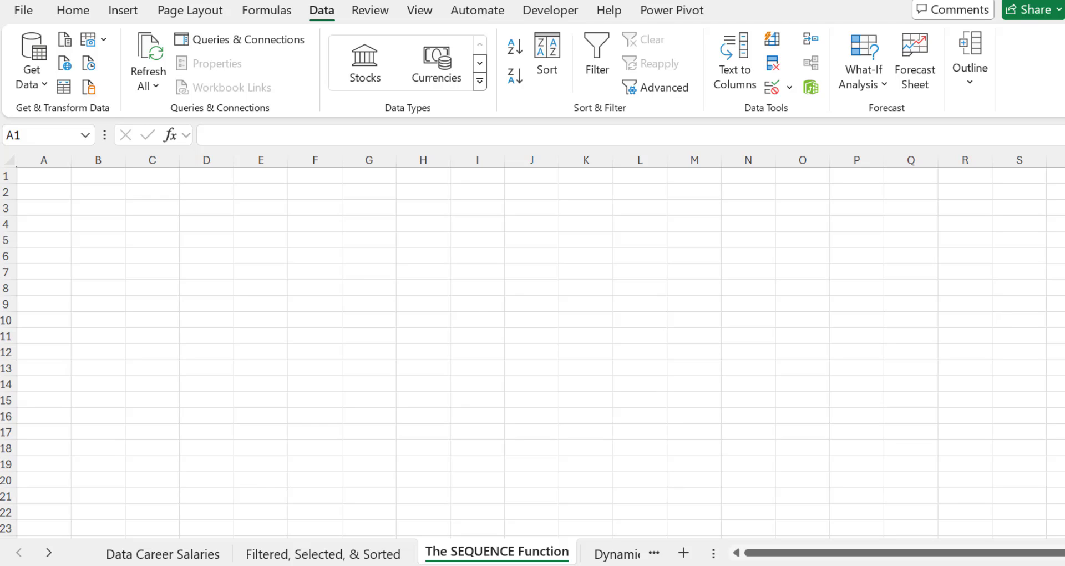
click(58, 179)
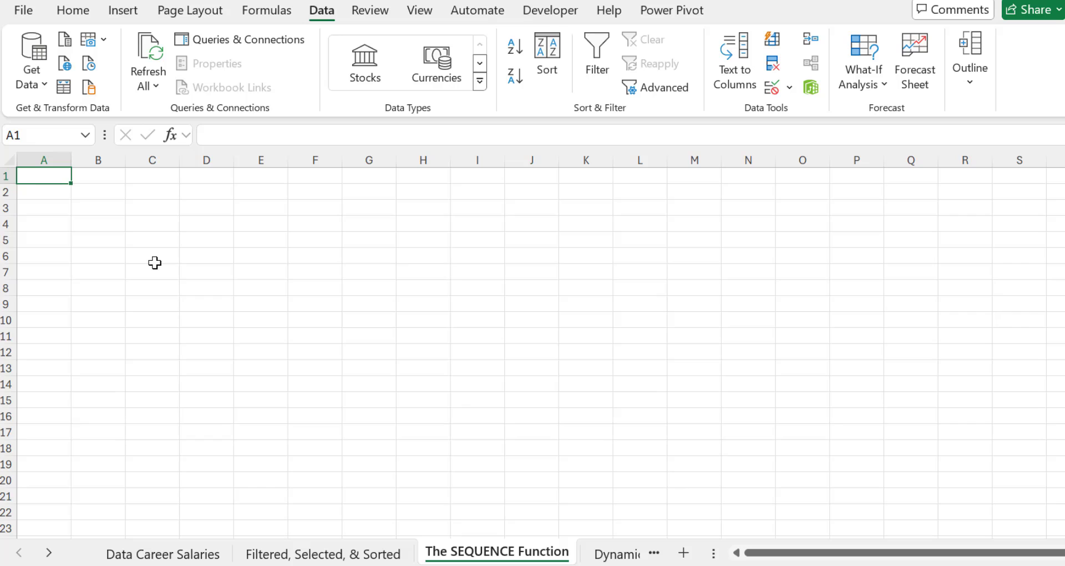
text(=)
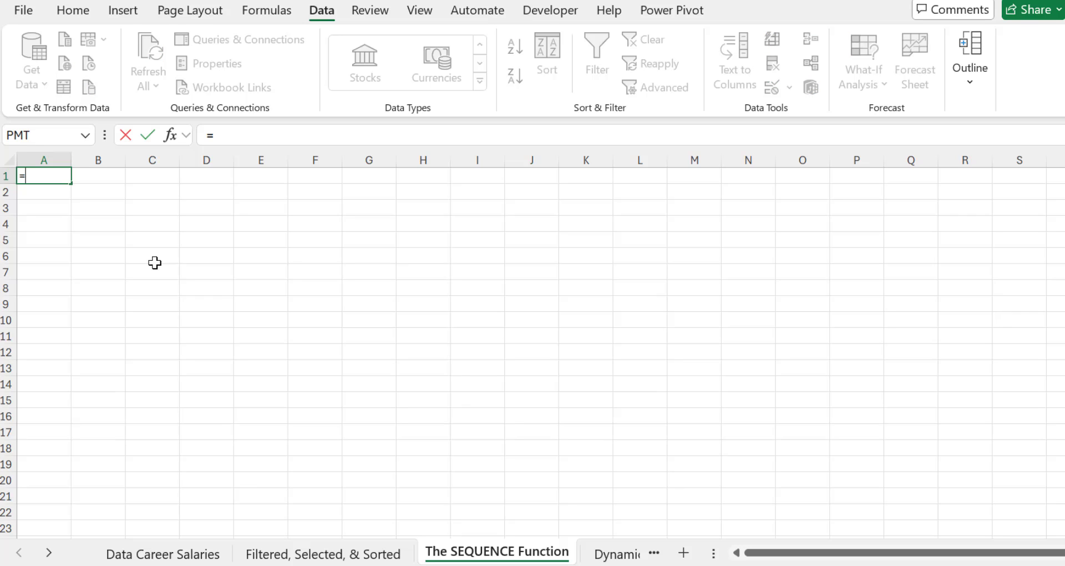
text(se)
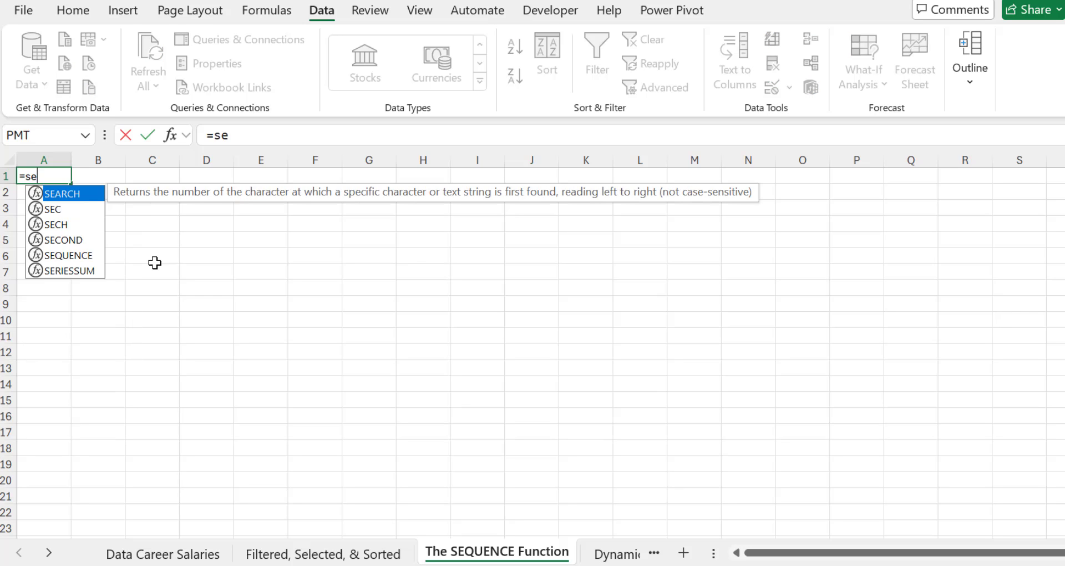
key(Down)
key(Down)
key(Down)
key(Down)
key(Tab)
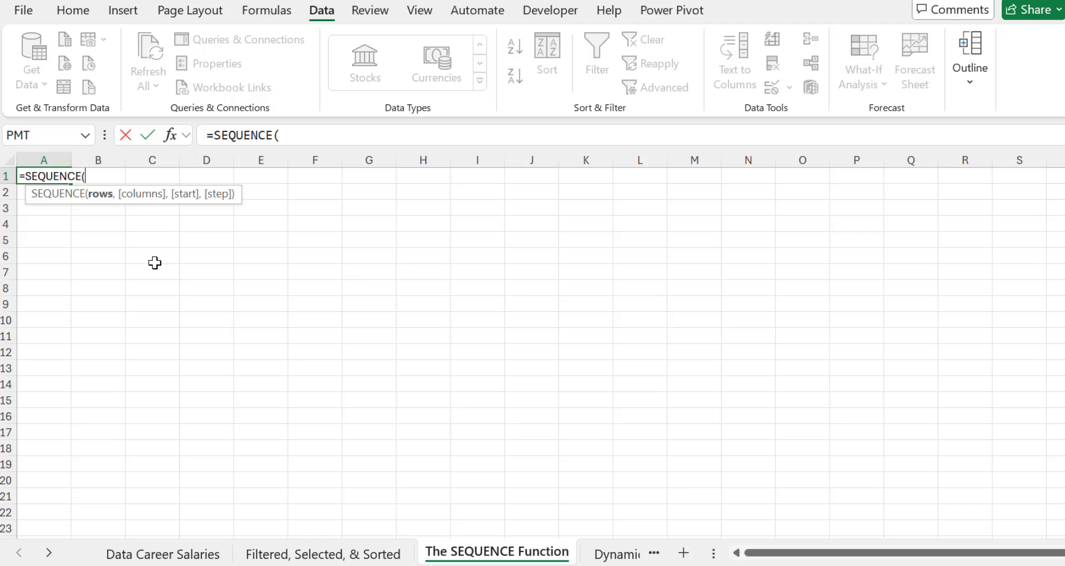
text(20))
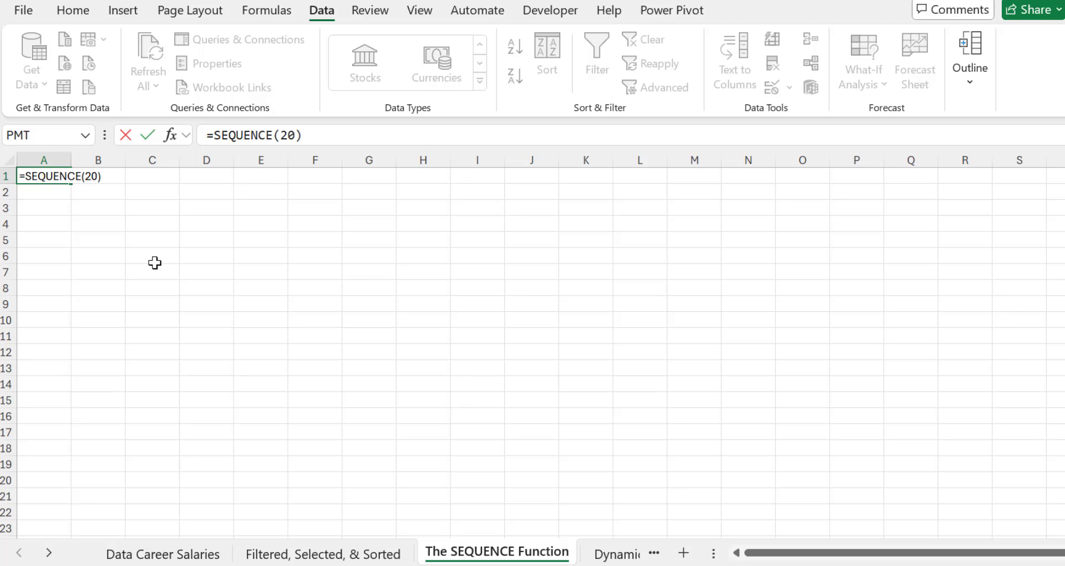
key(Return)
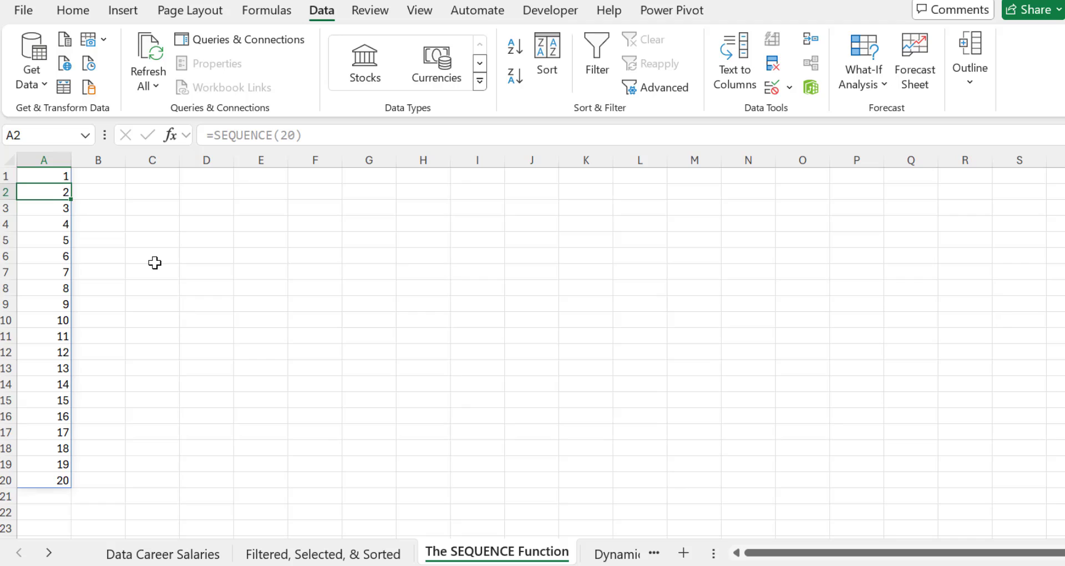
- Go through the spilled cells from A1 down to A20 and examine the formula shown for each
key(Up)
key(Down)
key(Down)
key(Down)
key(Down)
key(Down)
key(Down)
key(Down)
key(Down)
key(Down)
key(Down)
key(Down)
key(Down)
key(Down)
key(Down)
key(Down)
key(Down)
key(Down)
key(Down)
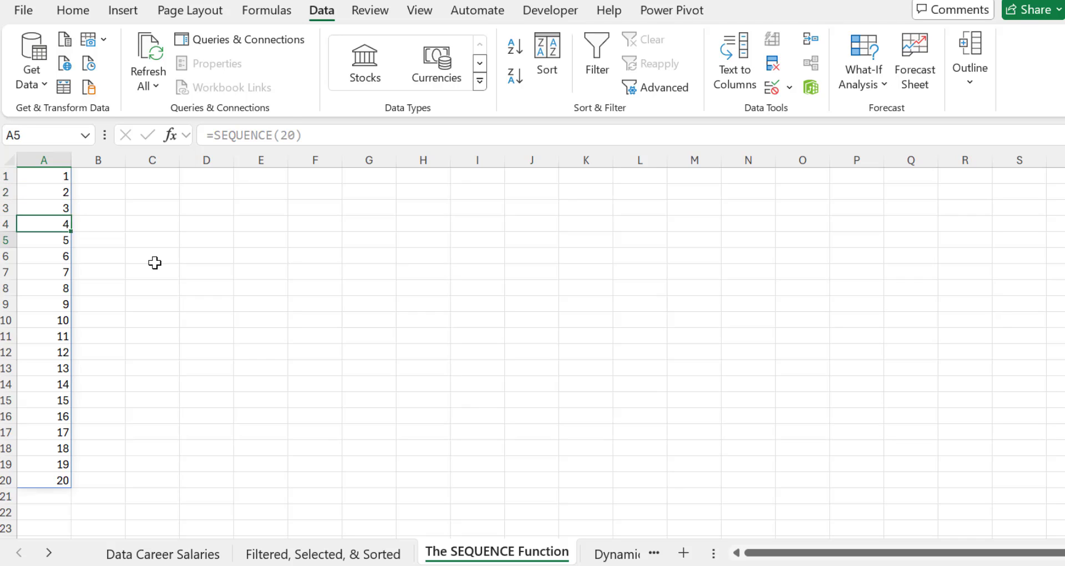
key(Down)
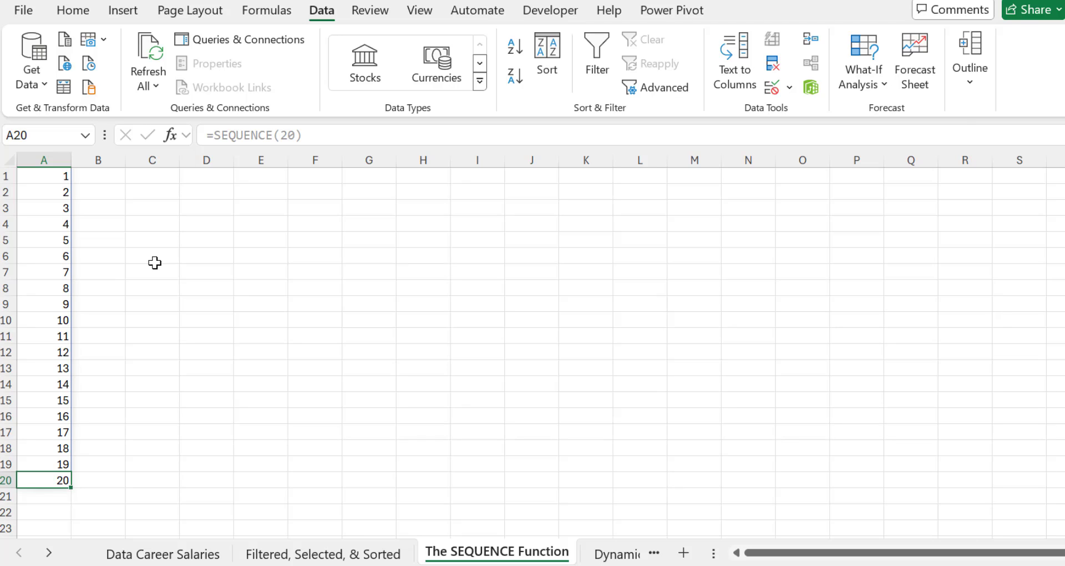
- Examine the extent of the spill range A1:A20 and compare the formula in A1 with those in individual spilled cells
click(45, 176)
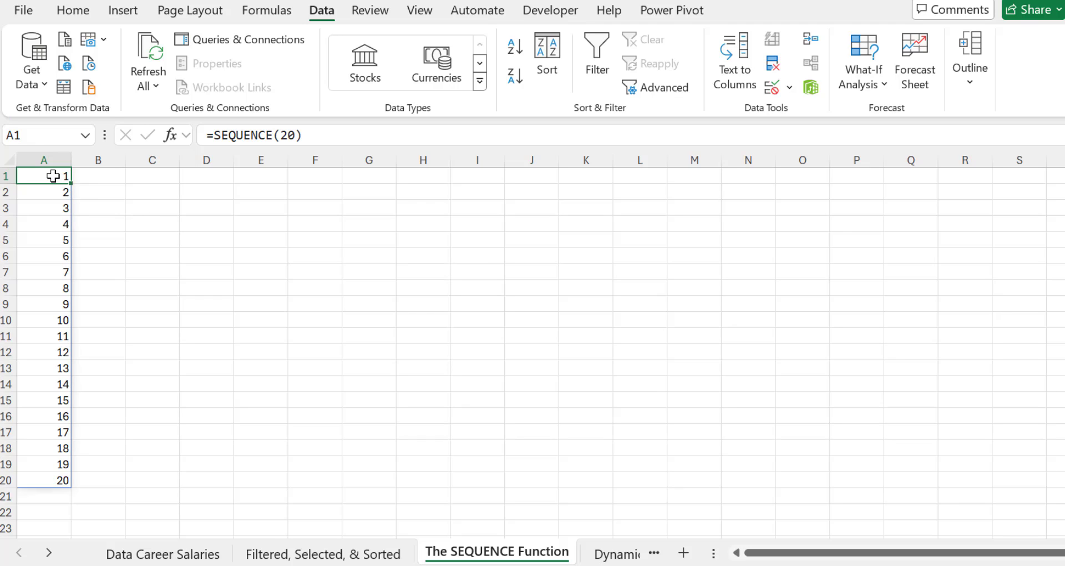
drag(53, 176, 65, 481)
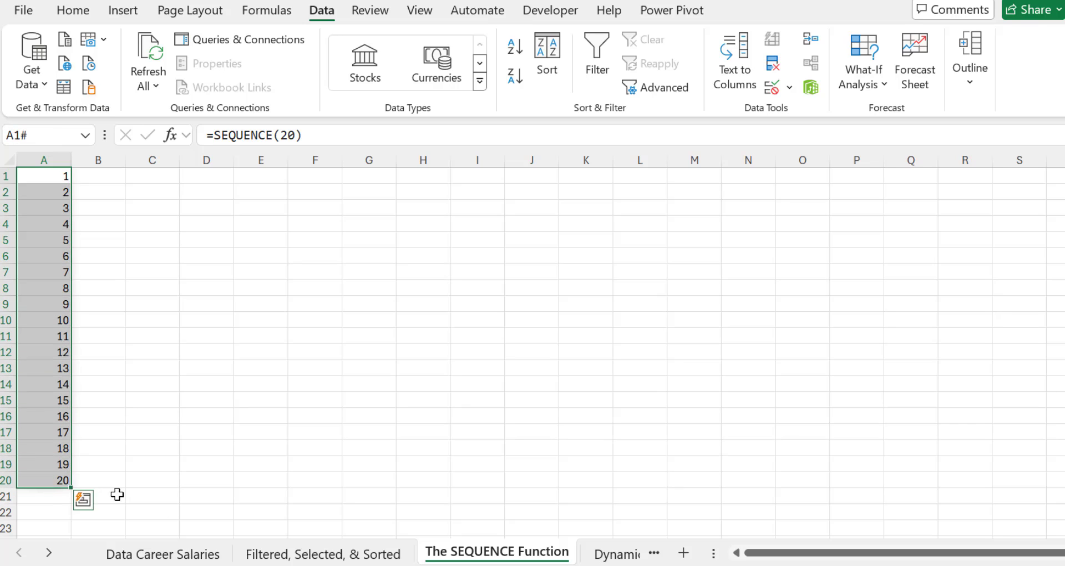
click(50, 176)
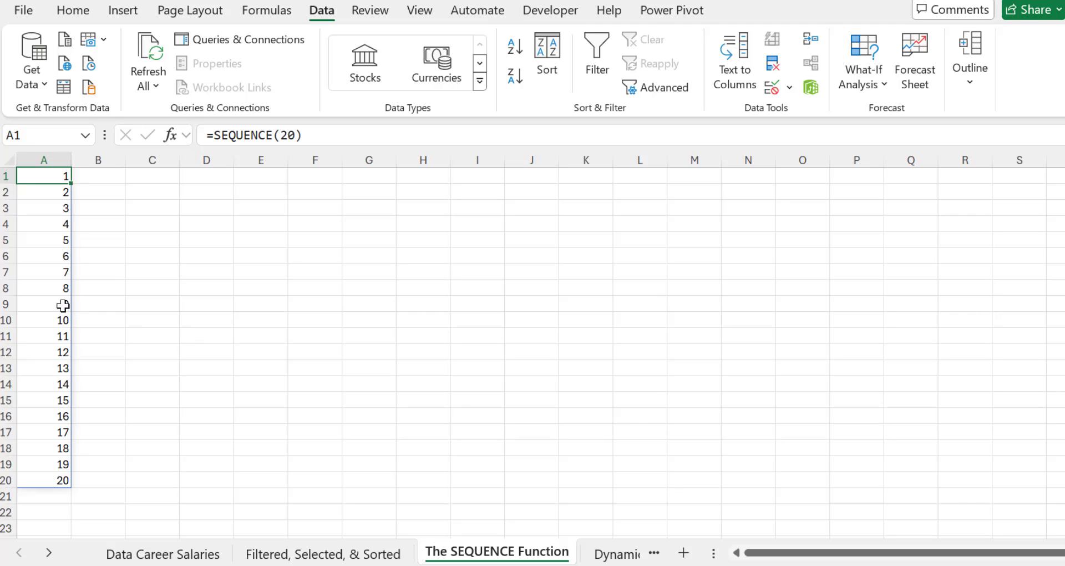
click(38, 224)
click(40, 289)
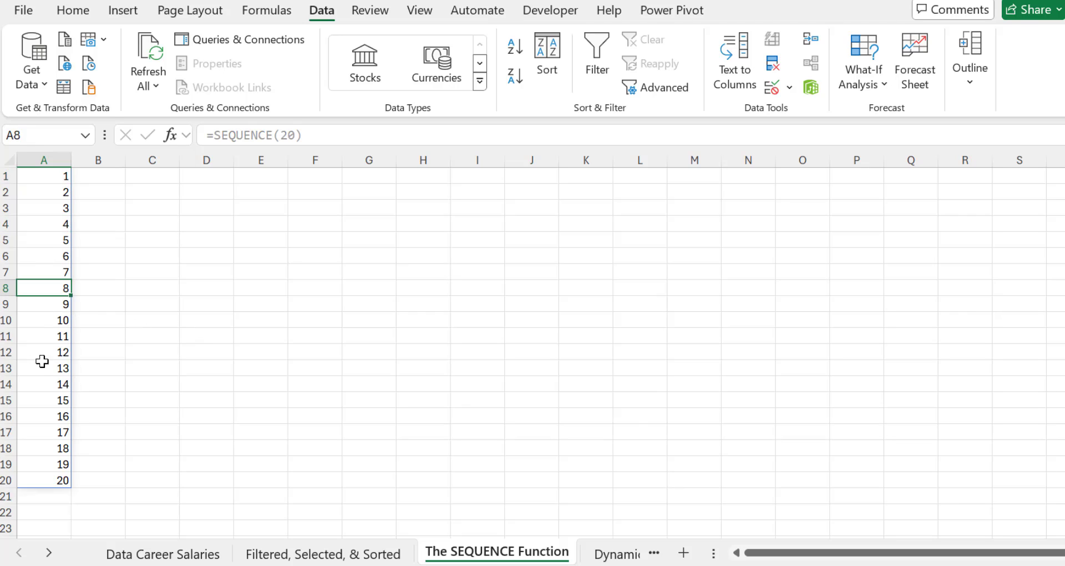
click(44, 382)
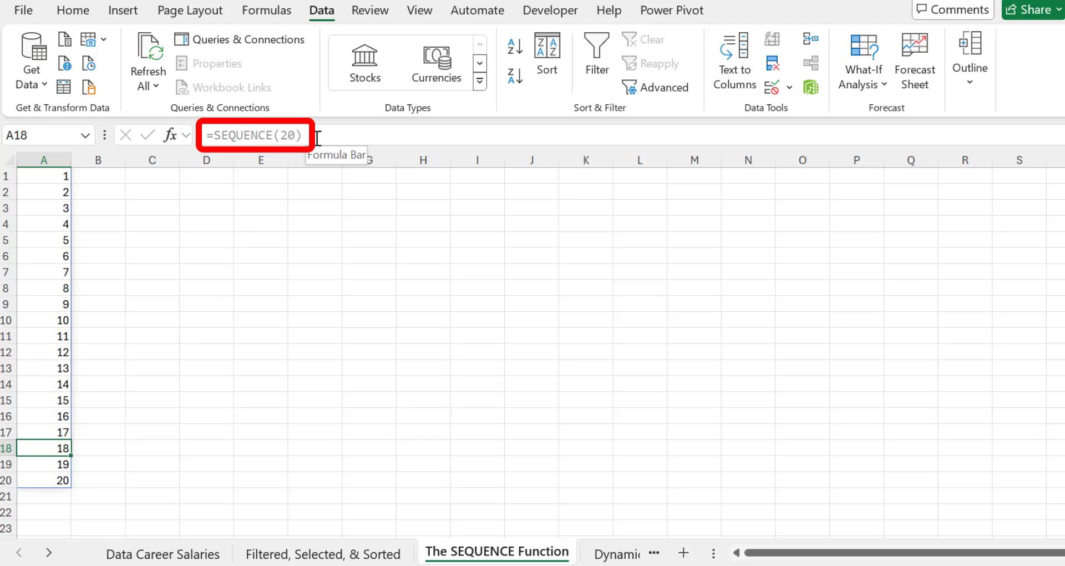
click(25, 275)
click(51, 209)
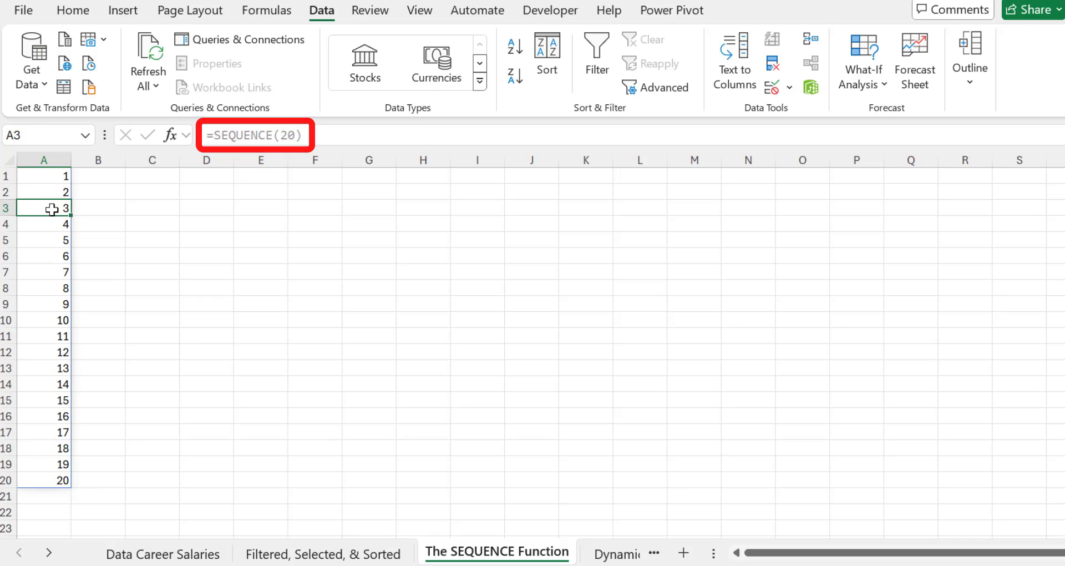
- Change the rows argument of the SEQUENCE formula in cell A1 to 10
click(43, 175)
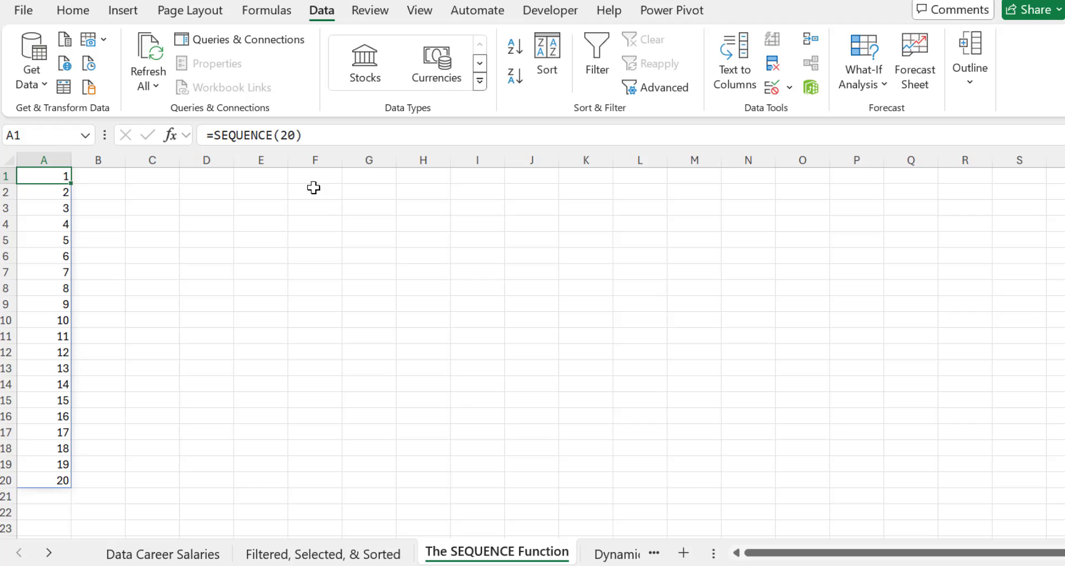
click(293, 136)
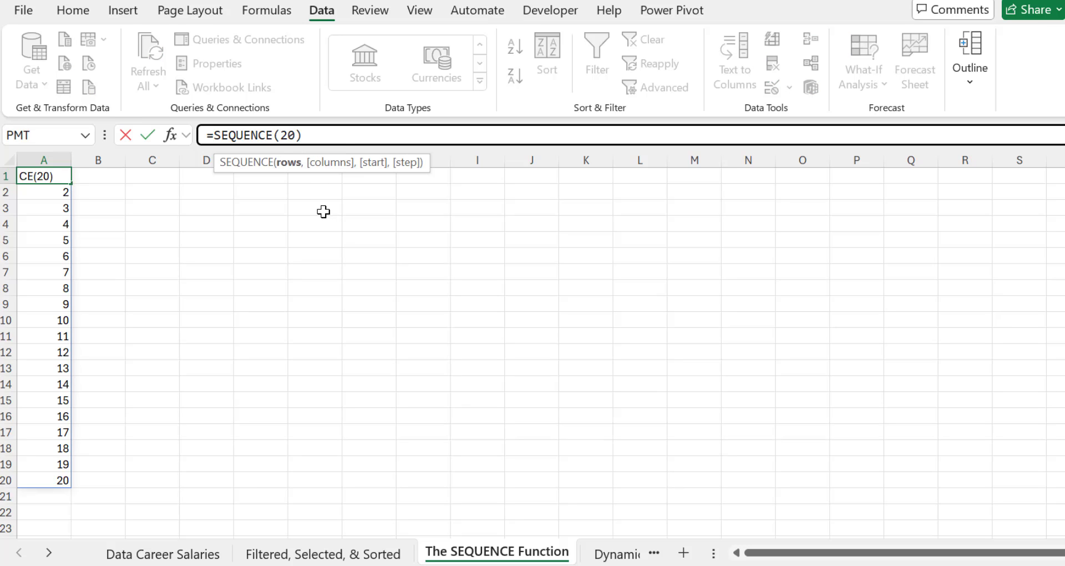
key(BackSpace)
text(1)
key(Return)
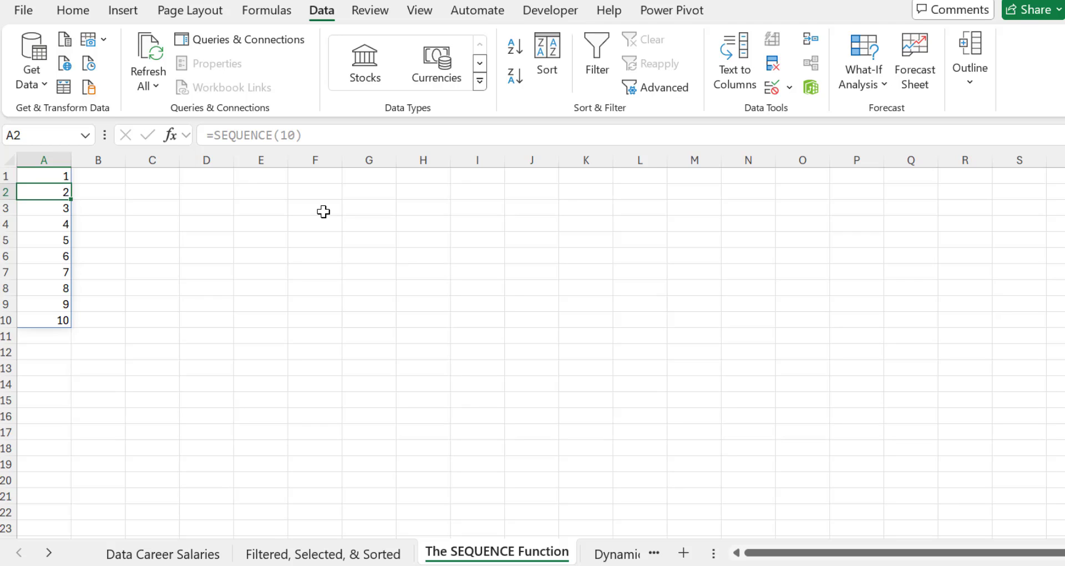
- Add a columns argument of 5 to the formula in A1, making it =SEQUENCE(10,5)
key(Up)
click(360, 138)
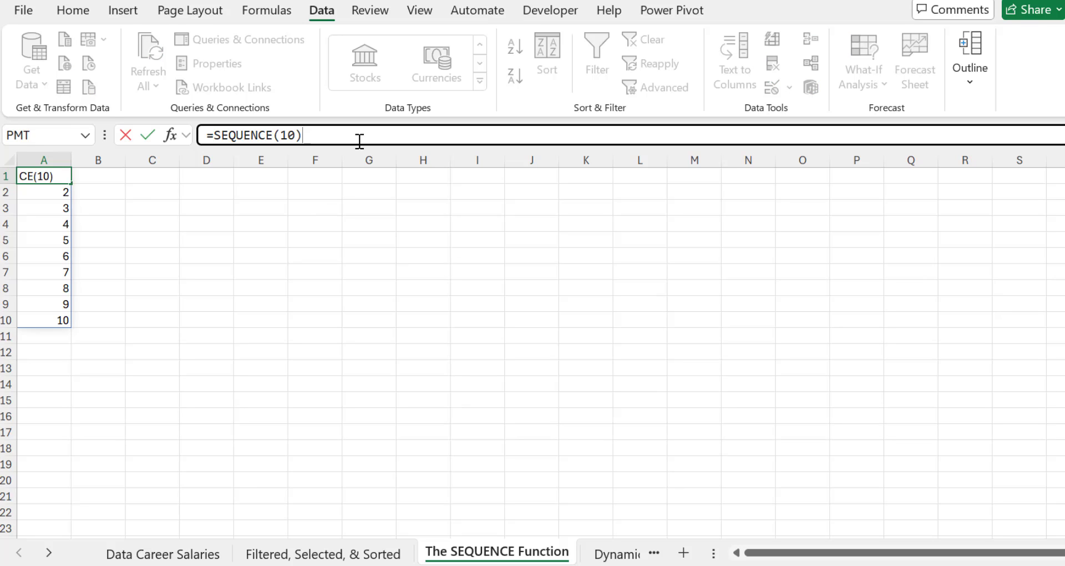
key(Left)
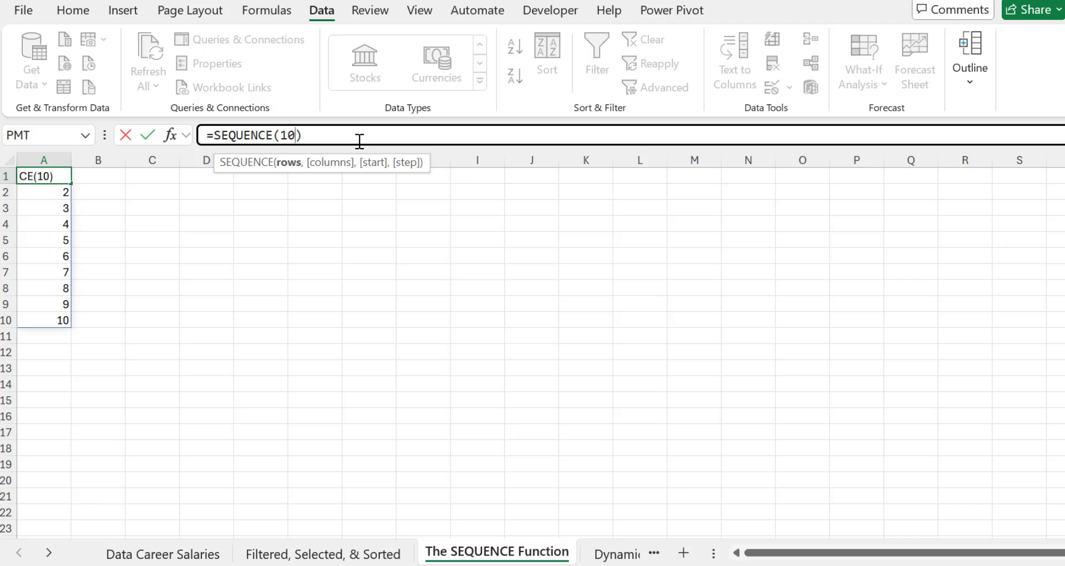
text(,)
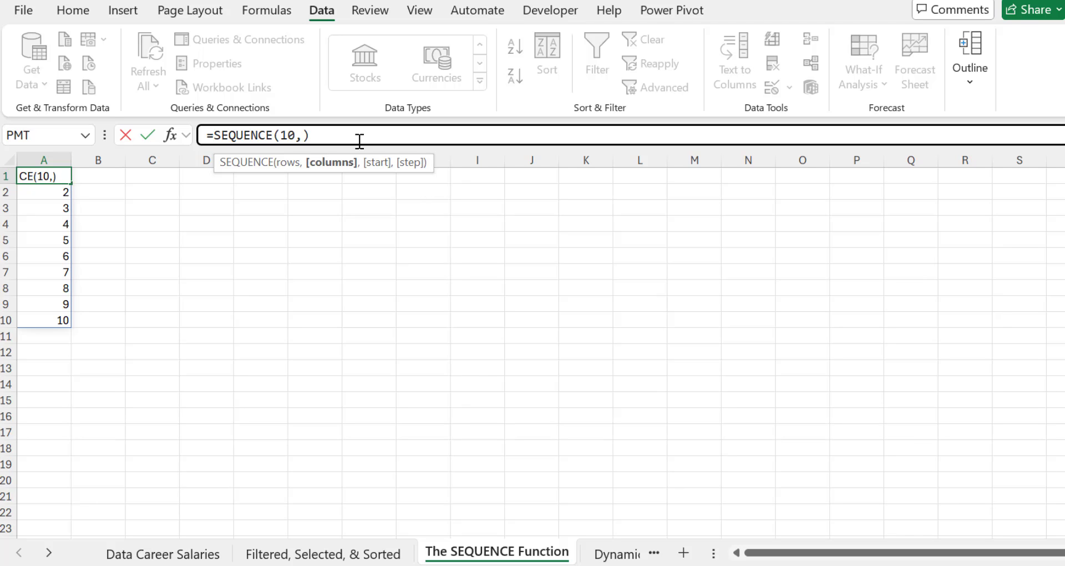
text(5)
key(Return)
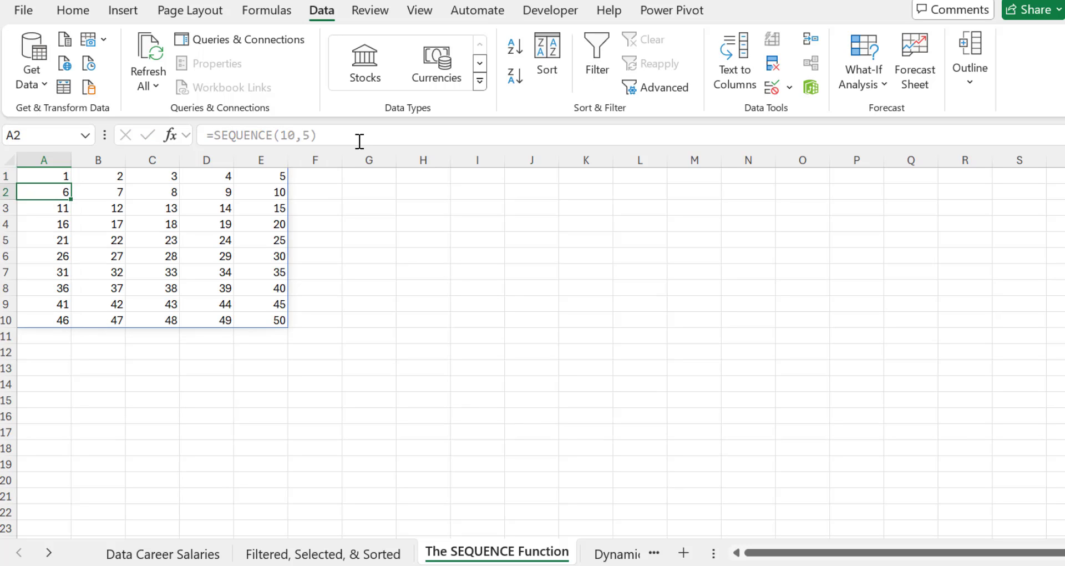
click(40, 175)
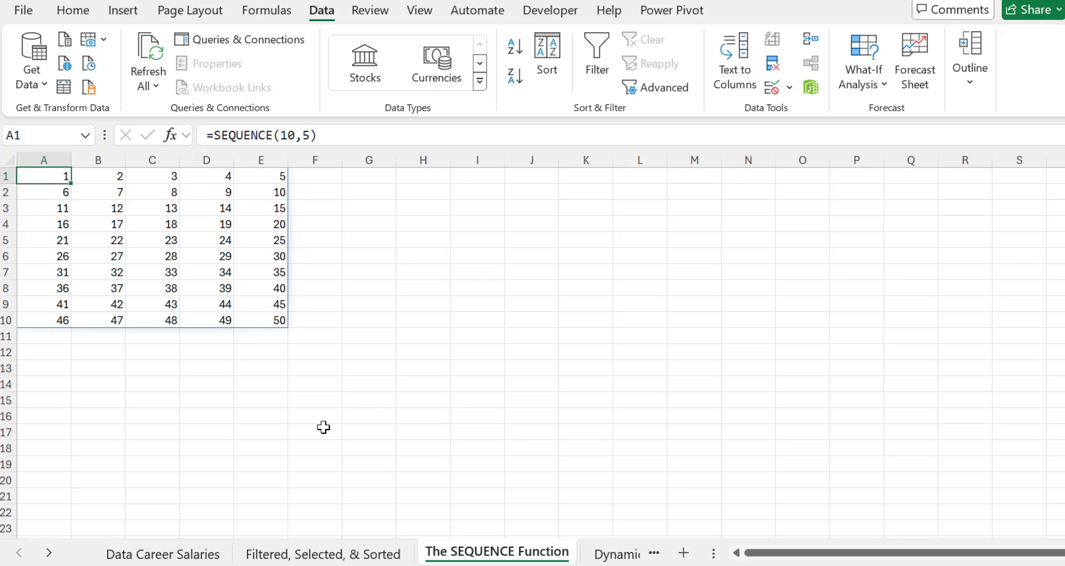
- Enter the text "DON'T SPILL OVER ME!" in cell A11, directly below the spilled array
click(64, 336)
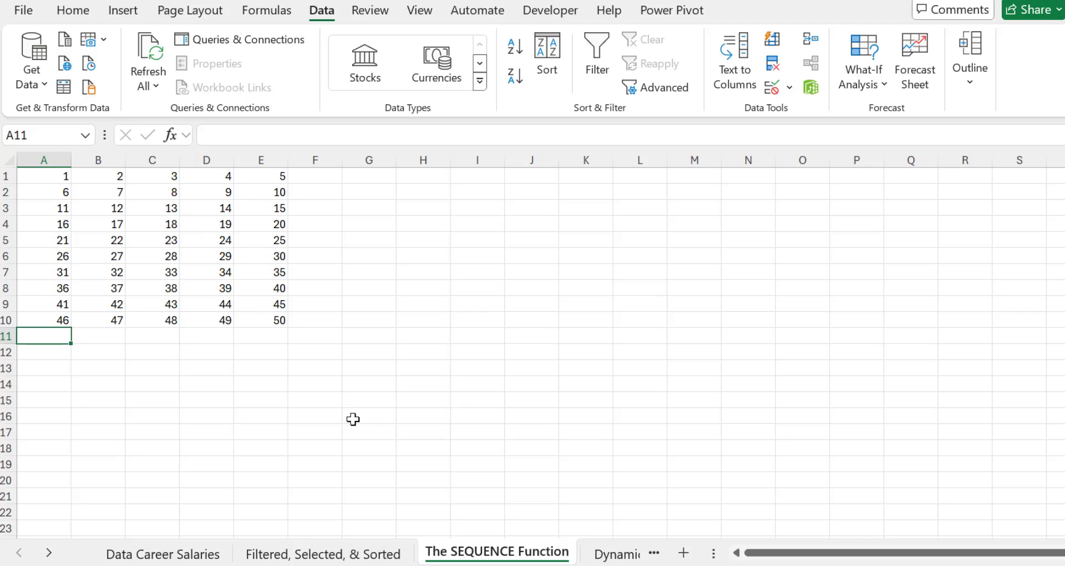
text(DON'T)
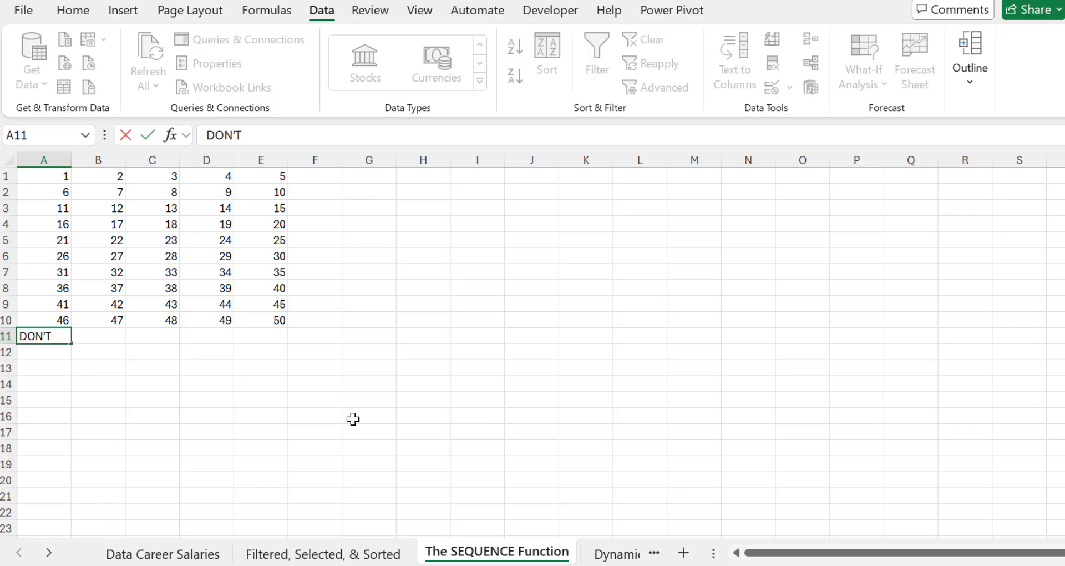
text( SPILL OVER ME!)
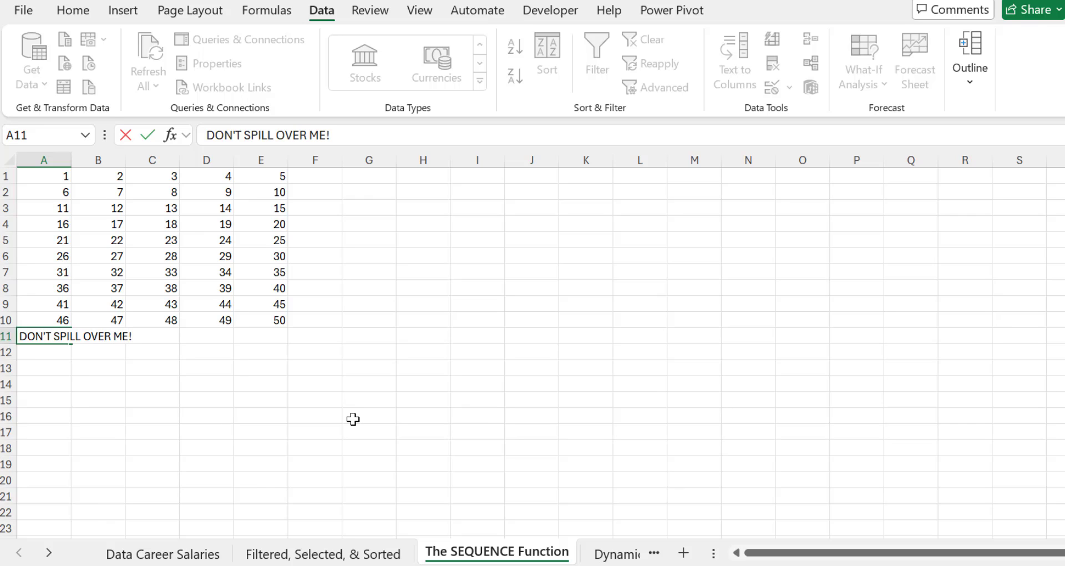
key(Return)
click(45, 334)
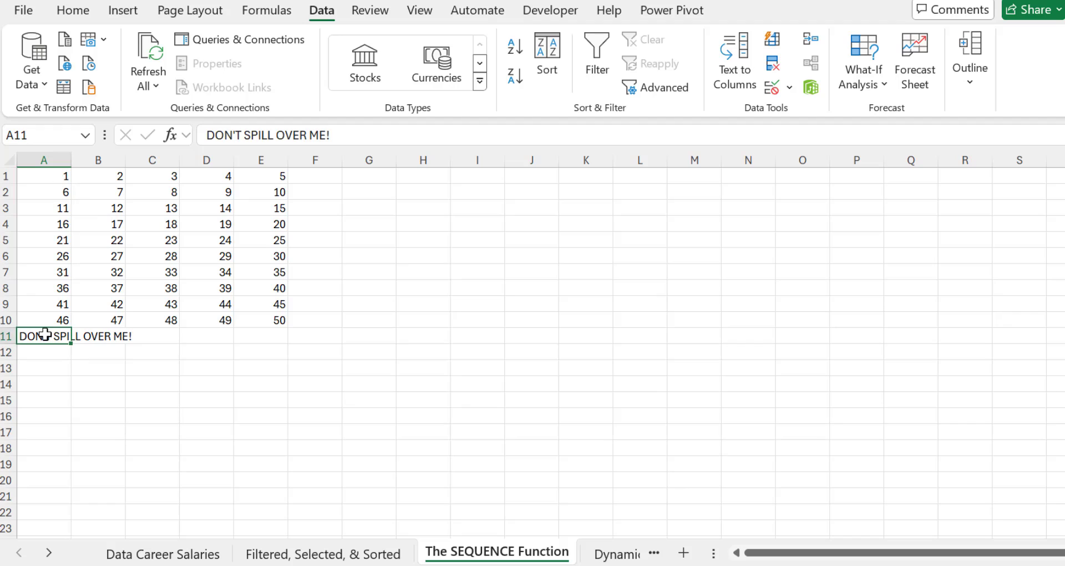
- Change the rows argument of the SEQUENCE formula in cell A1 to 11, and clear the blocking text from cell A11
click(59, 176)
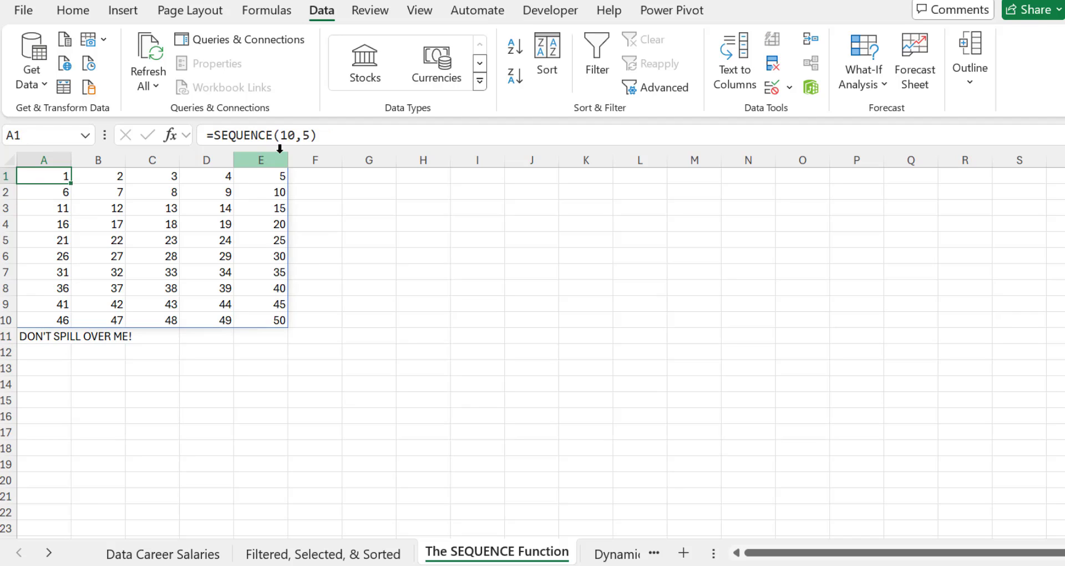
click(298, 136)
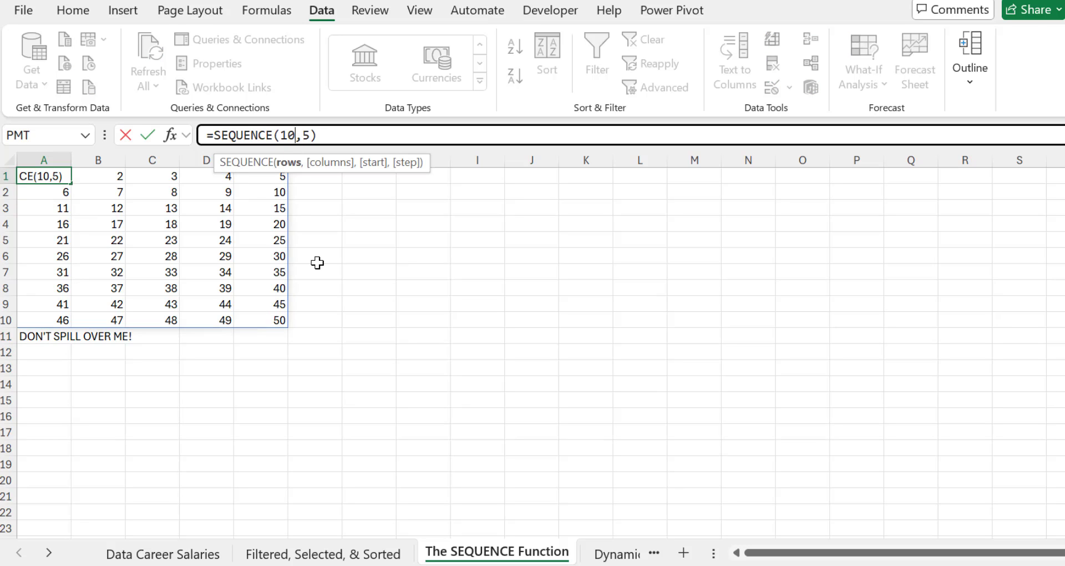
key(BackSpace)
text(1)
key(Return)
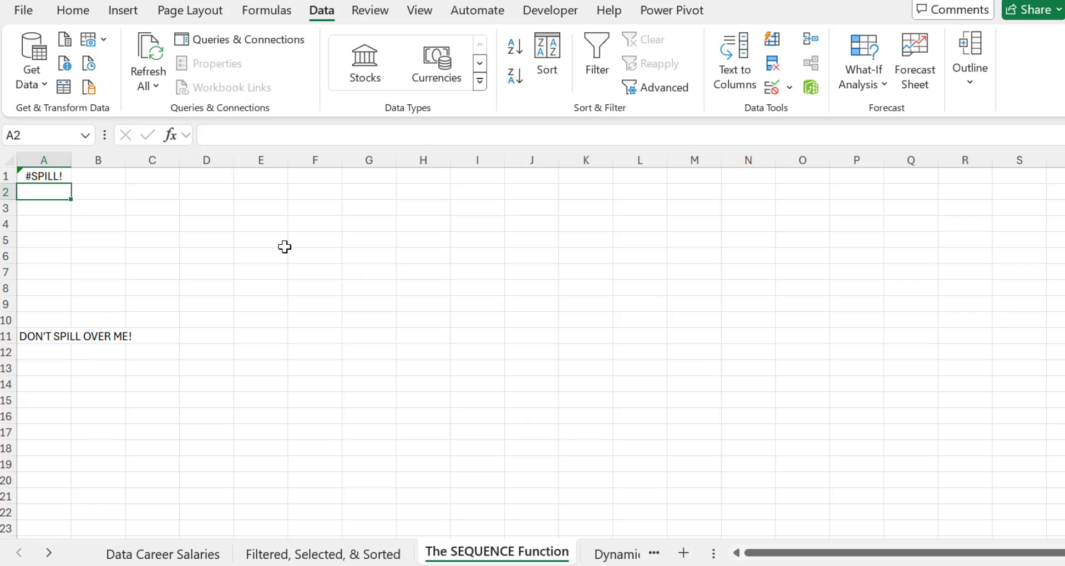
click(38, 333)
key(Delete)
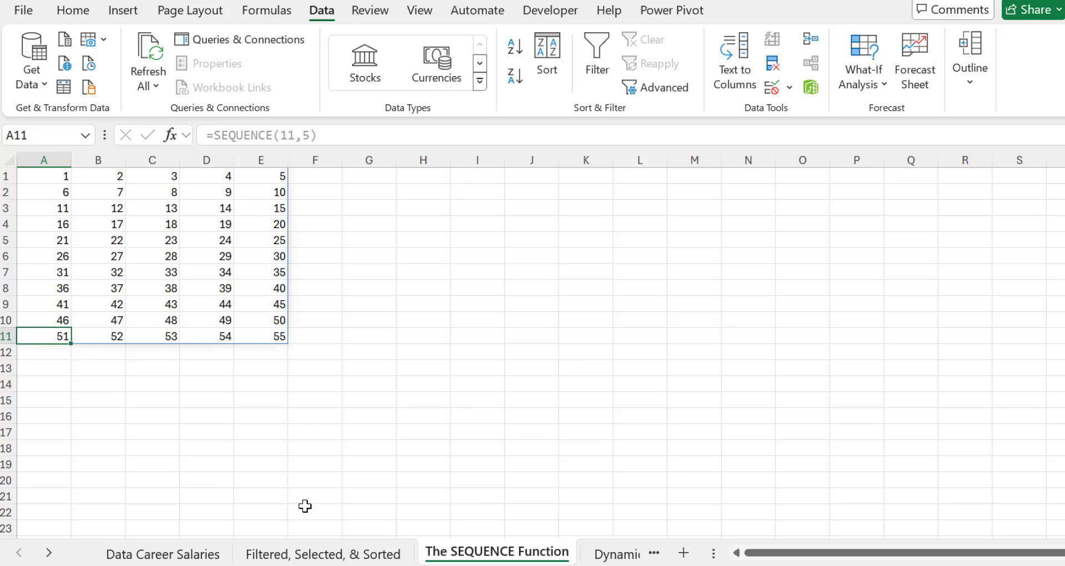
- Remove the filter from the data on the Data Career Salaries sheet
key(ctrl+Up)
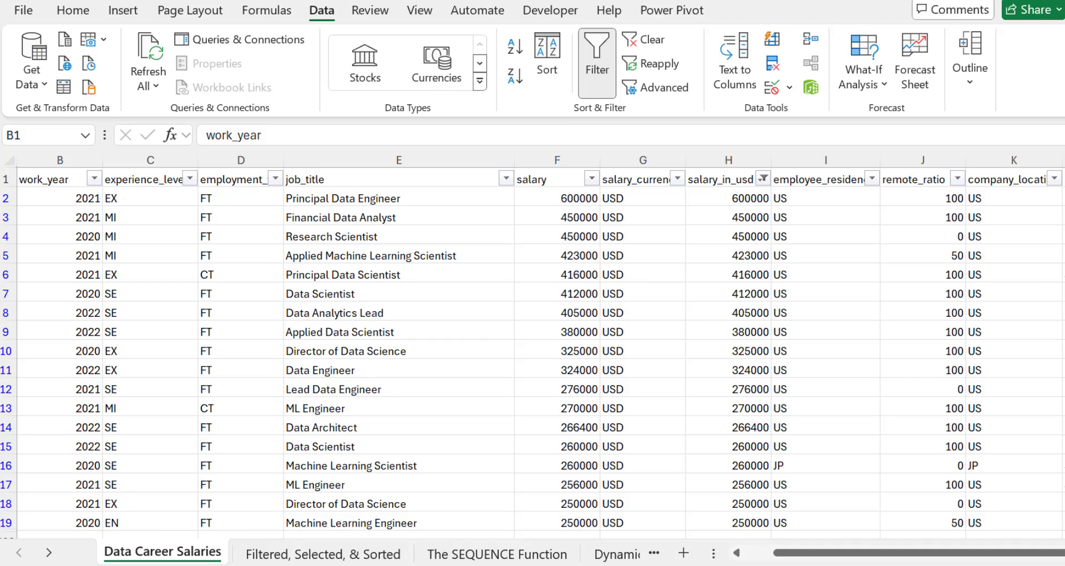
key(Left)
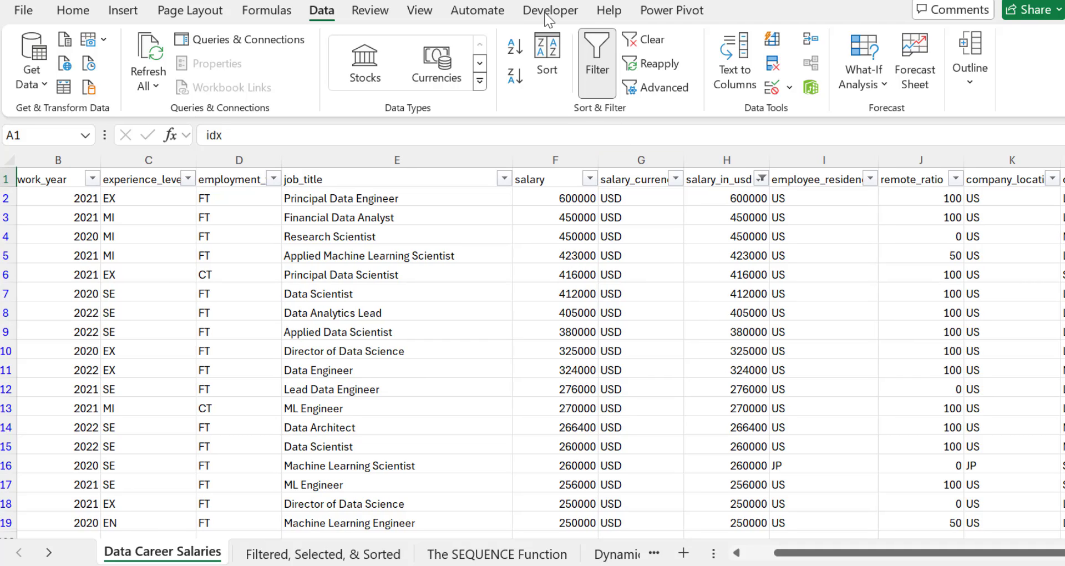
click(603, 58)
drag(804, 553, 775, 552)
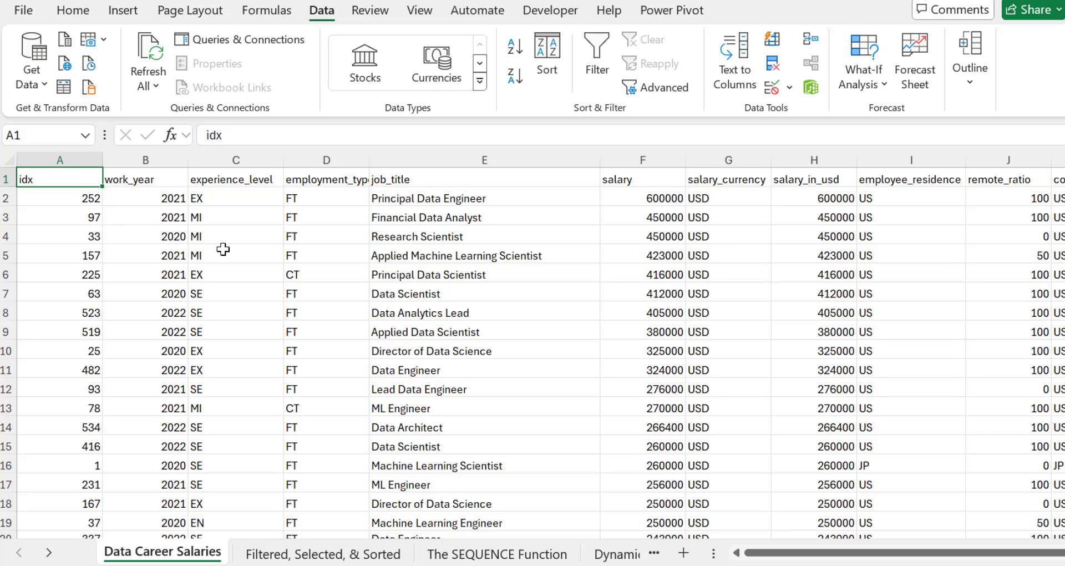
- Convert the full data range A1:L608 on the Data Career Salaries sheet into a table with headers
key(ctrl+shift+Right)
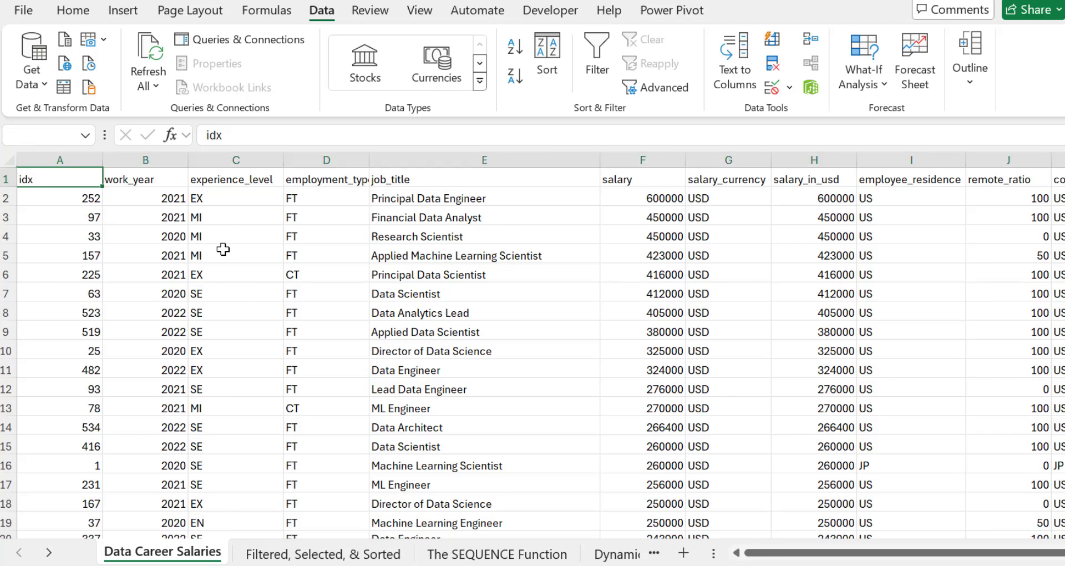
key(ctrl+shift+Down)
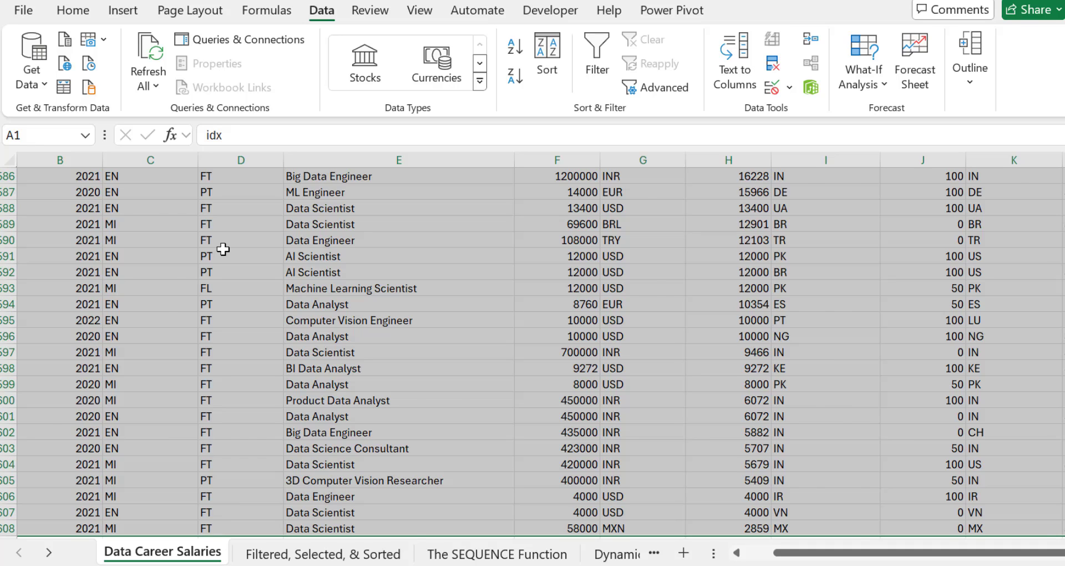
key(ctrl+t)
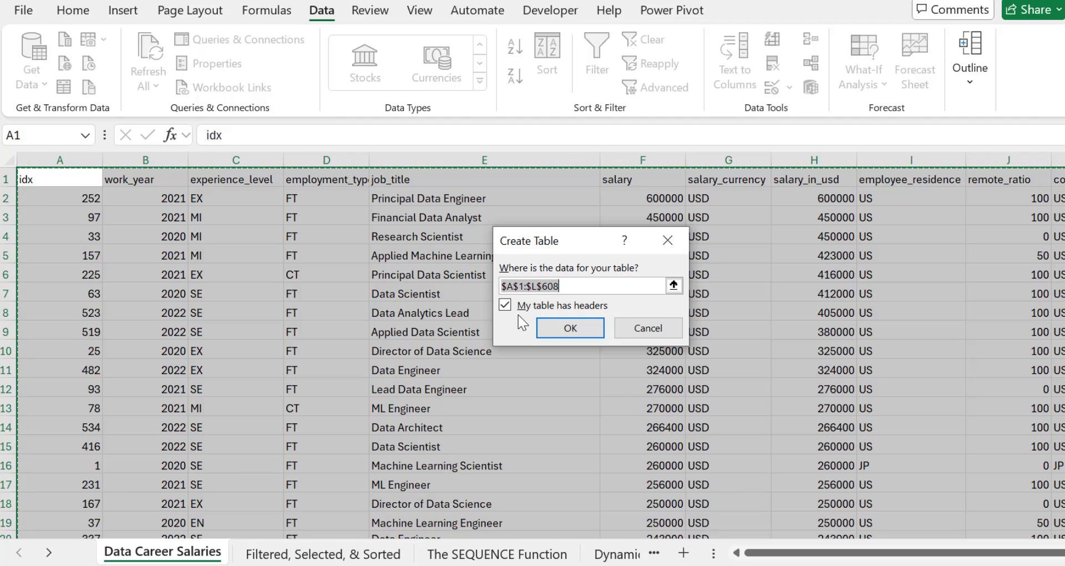
click(576, 328)
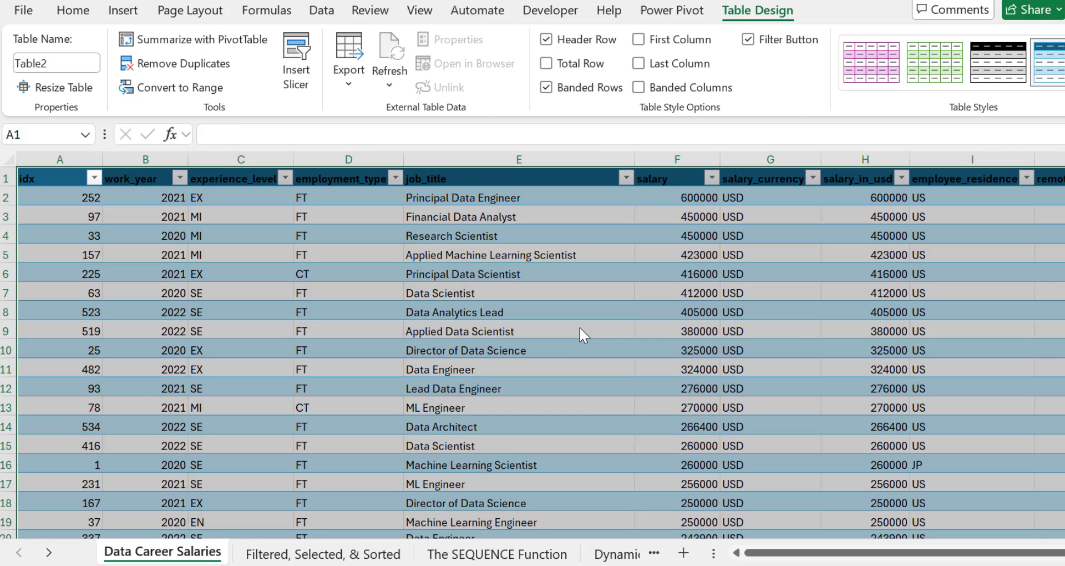
- Rename the new table as salaries
click(69, 178)
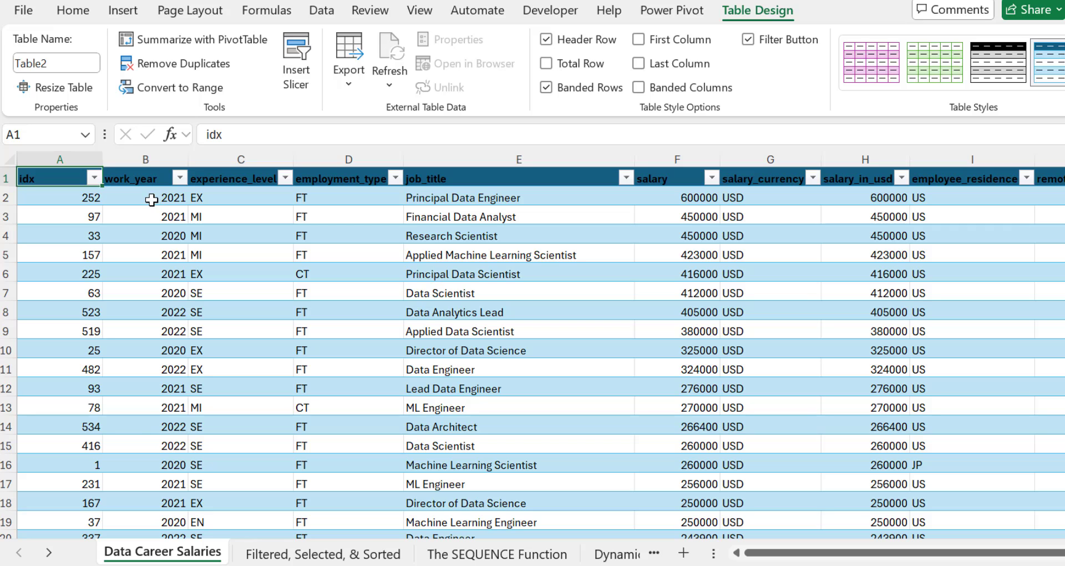
click(70, 63)
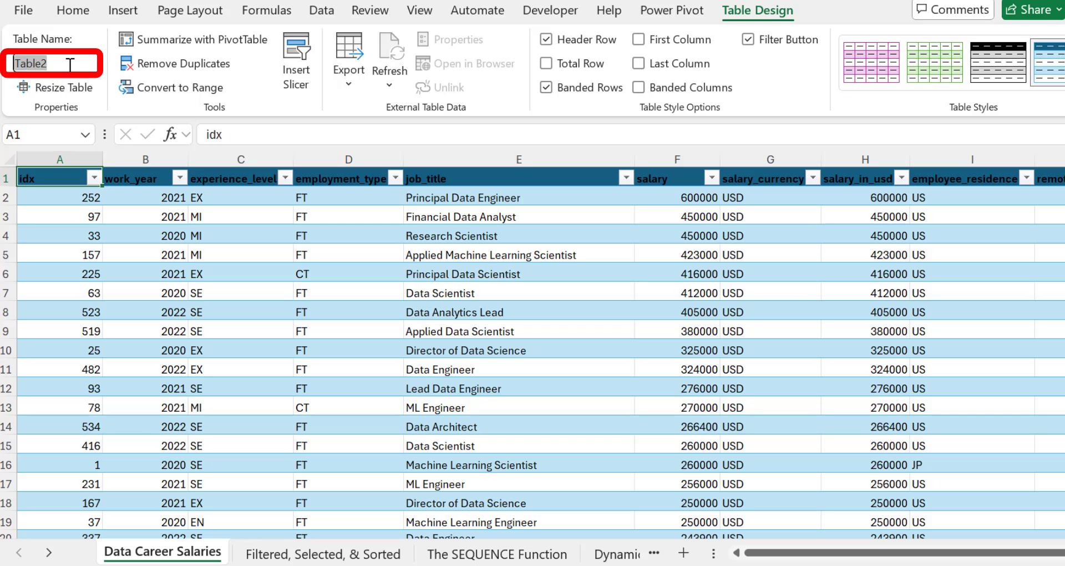
key(BackSpace)
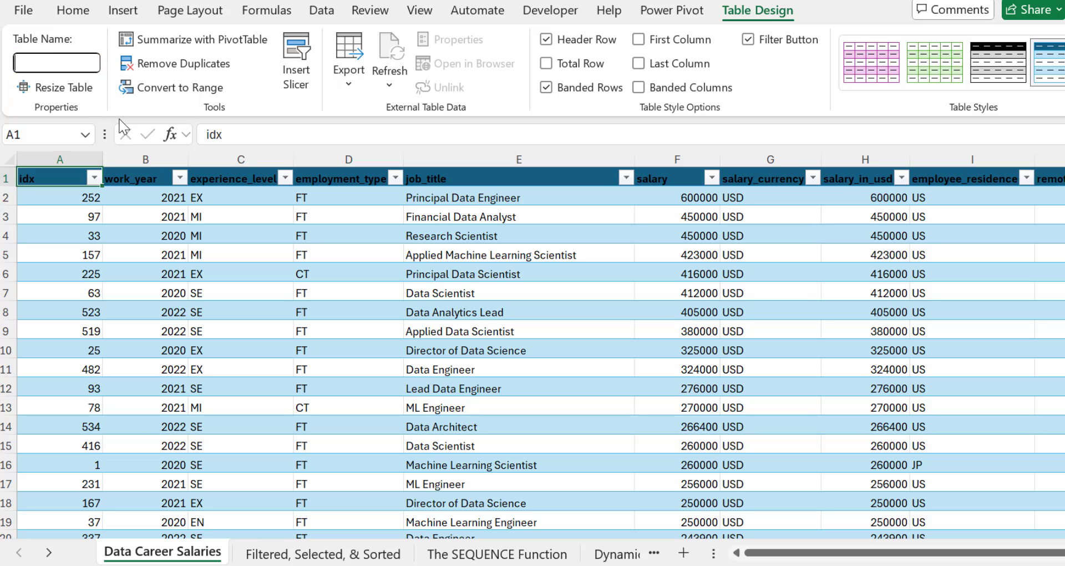
text(salaries)
key(Return)
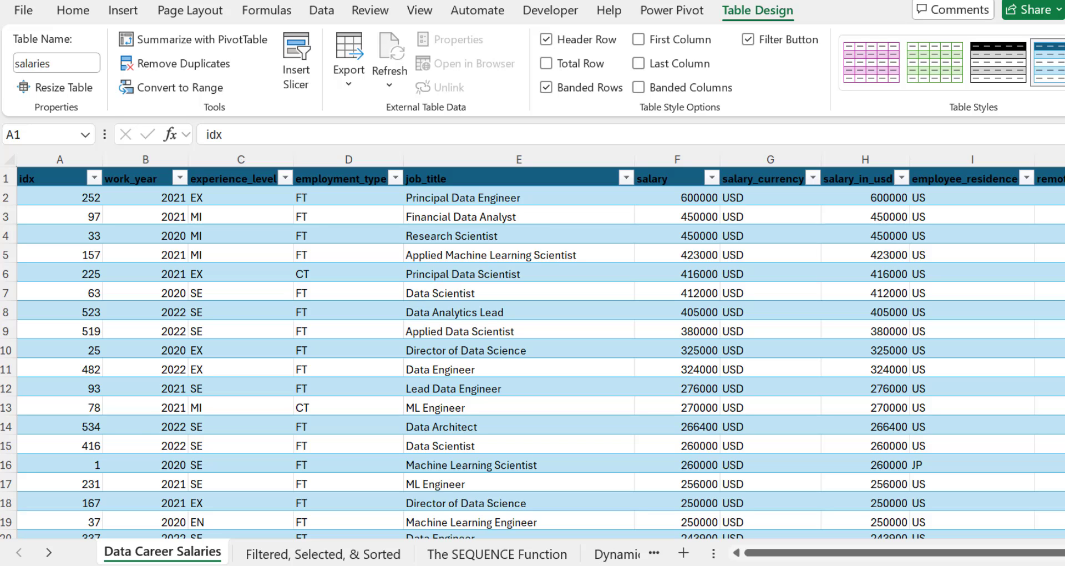
- Start a FILTER formula in cell A2 of the Dynamic Array Funcitons! sheet
click(627, 556)
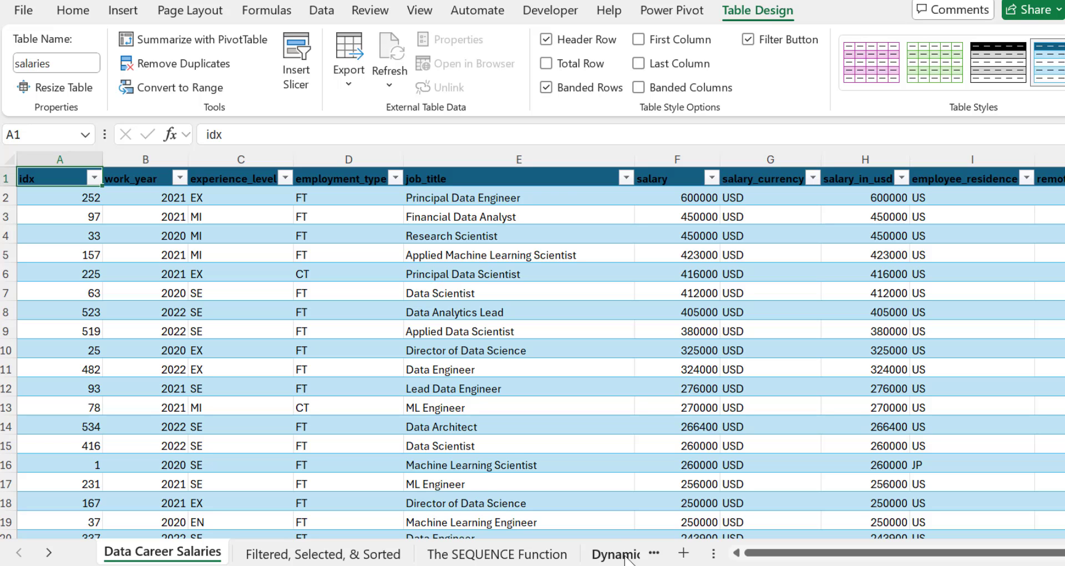
click(625, 556)
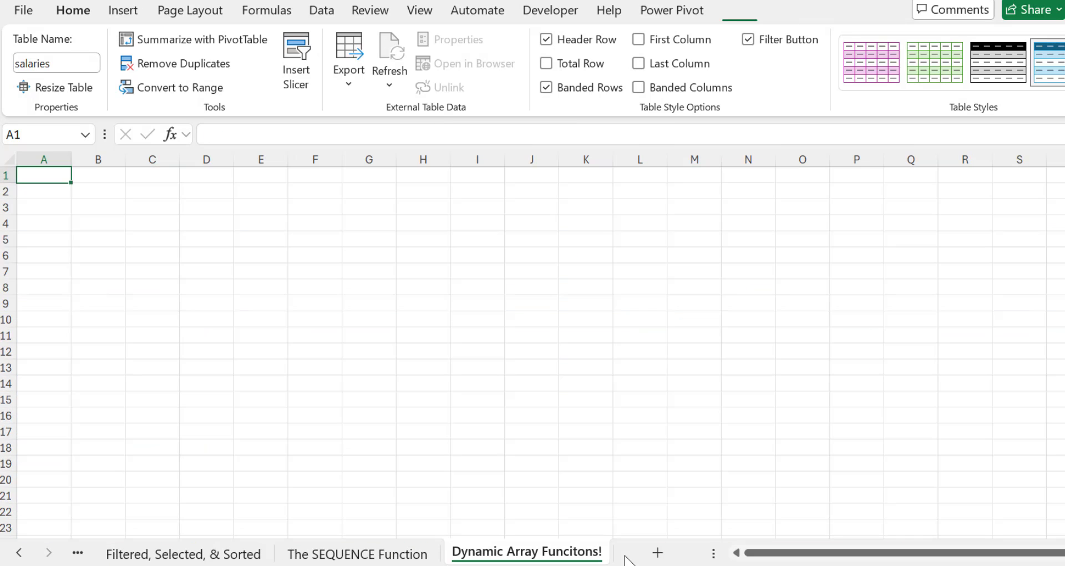
click(63, 192)
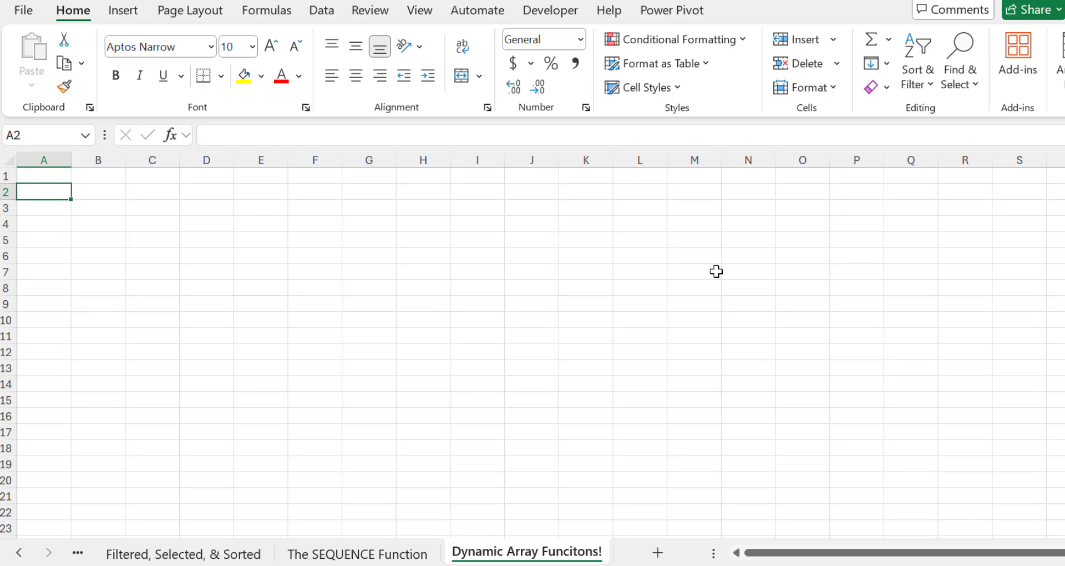
text(=FI)
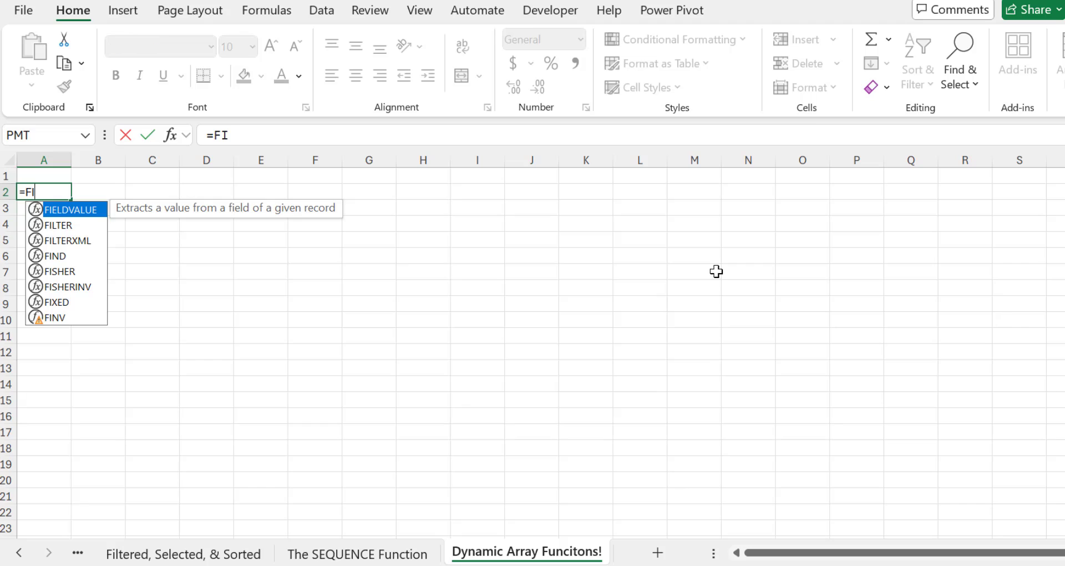
key(Down)
key(Tab)
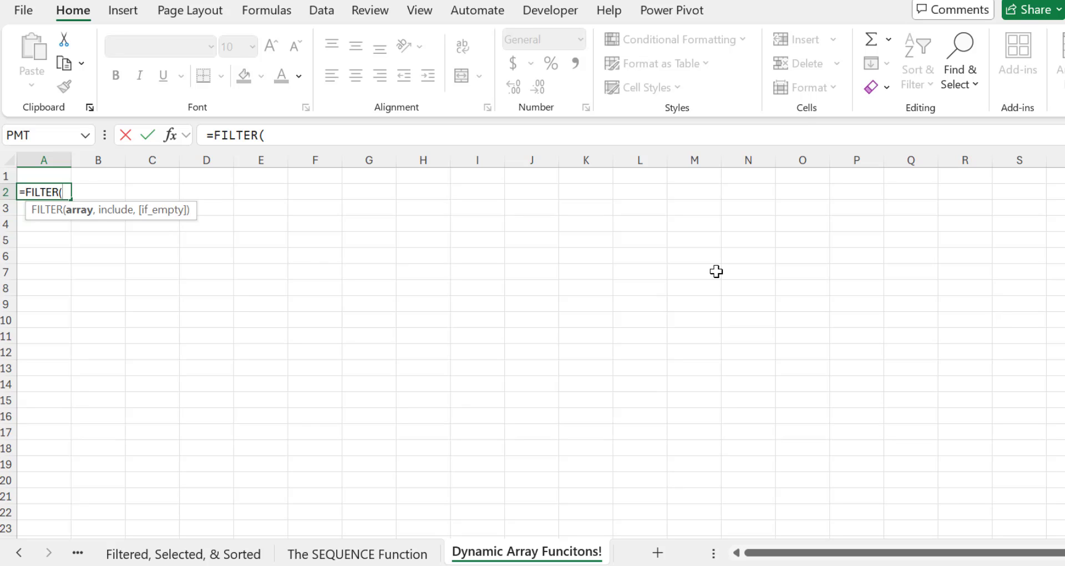
- Supply the entire salaries table from the Data Career Salaries sheet as the array argument of the FILTER formula
click(19, 553)
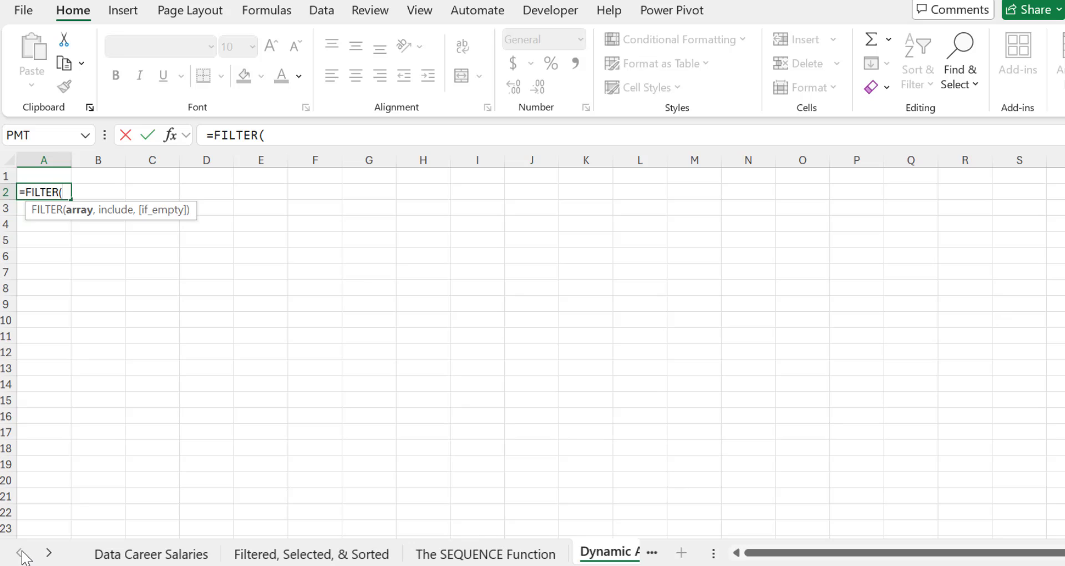
click(158, 554)
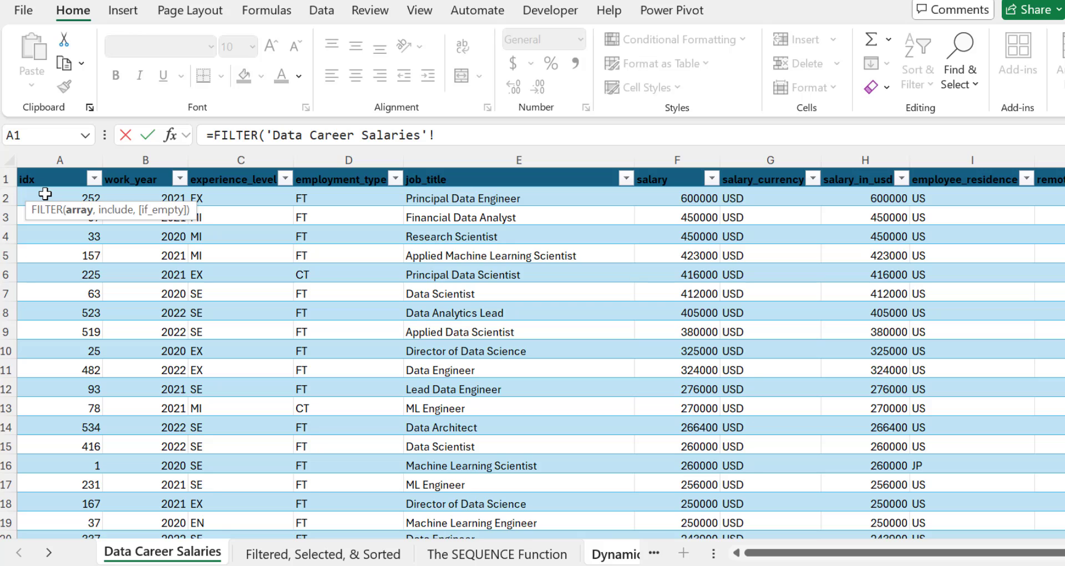
click(45, 193)
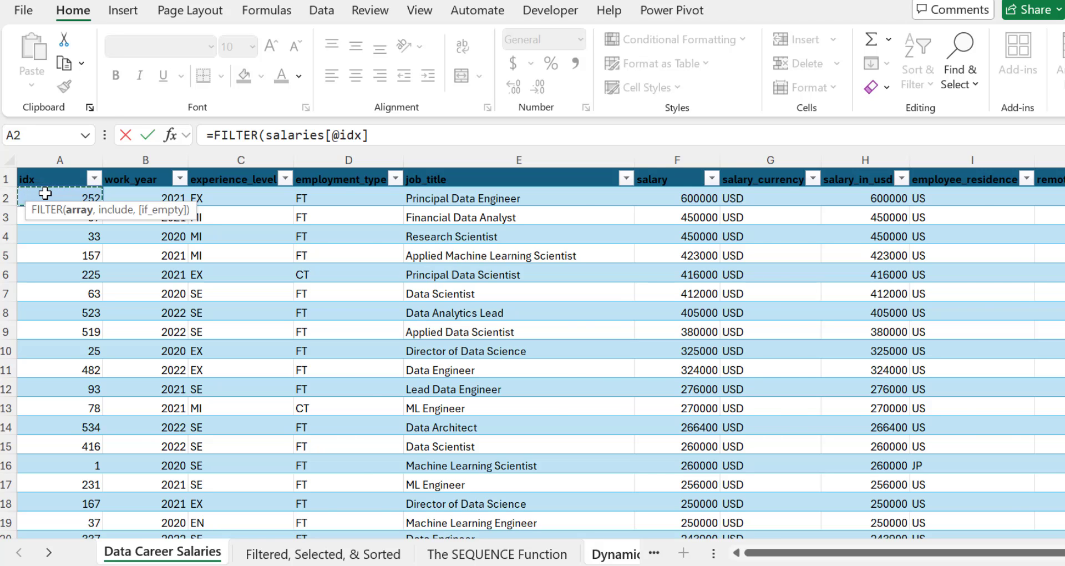
key(ctrl+shift+Right)
key(ctrl+shift+Down)
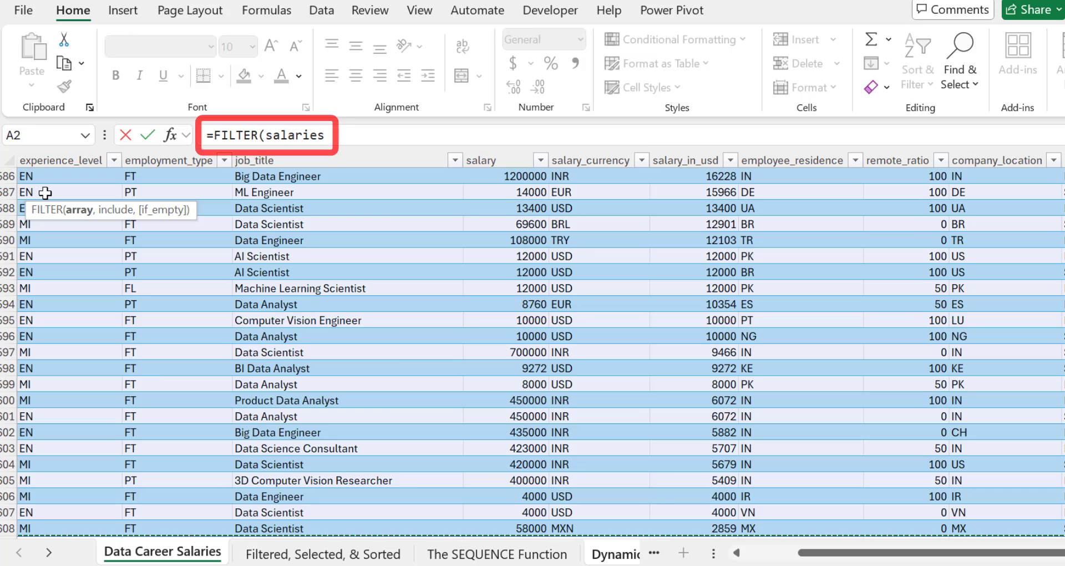
click(347, 136)
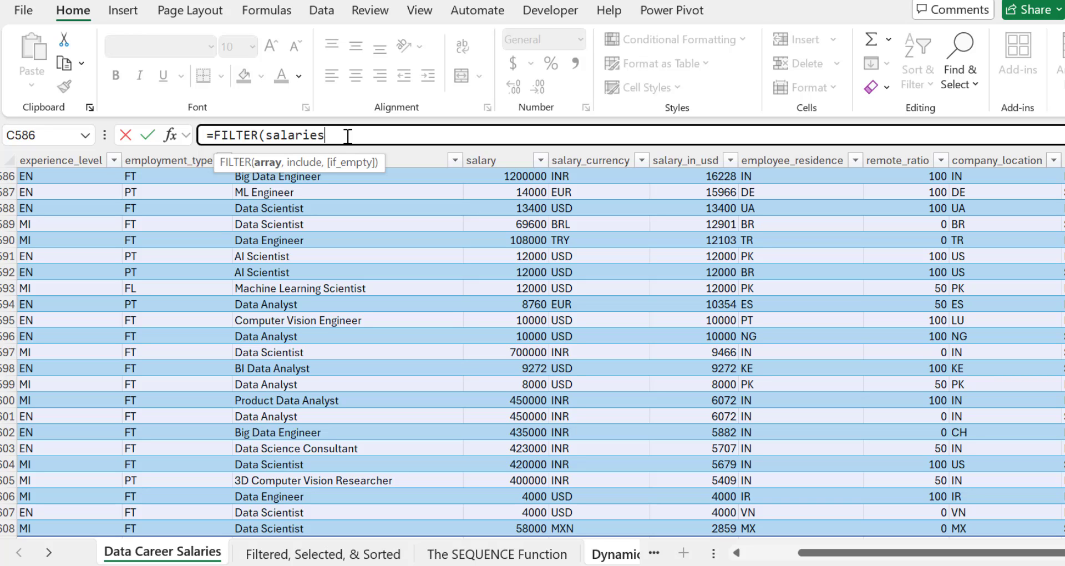
text(,)
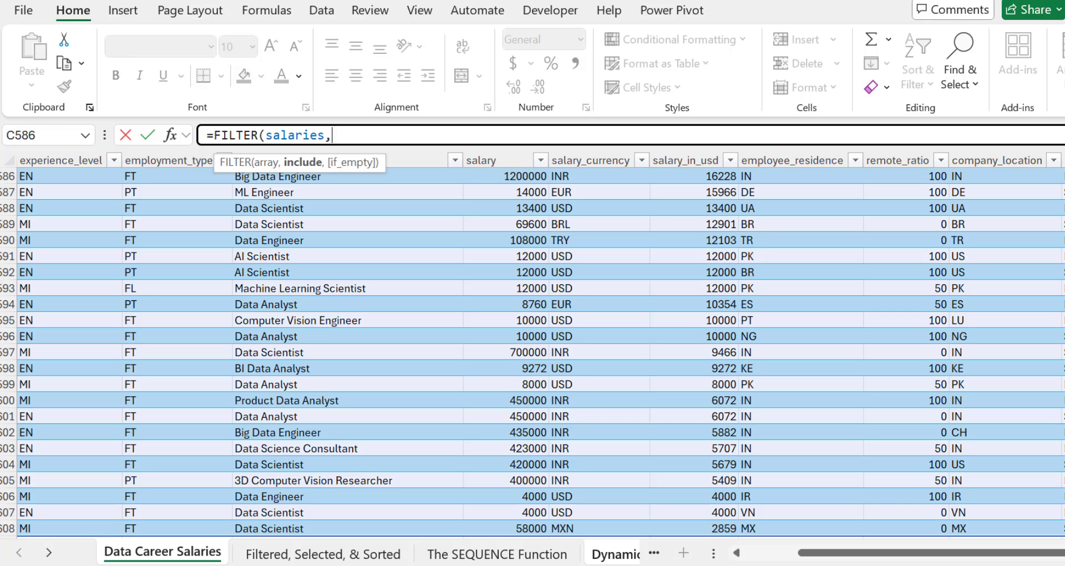
- Add the include condition salaries[salary_in_usd]>=250000 and complete the FILTER formula
scroll(532, 344, up, 20)
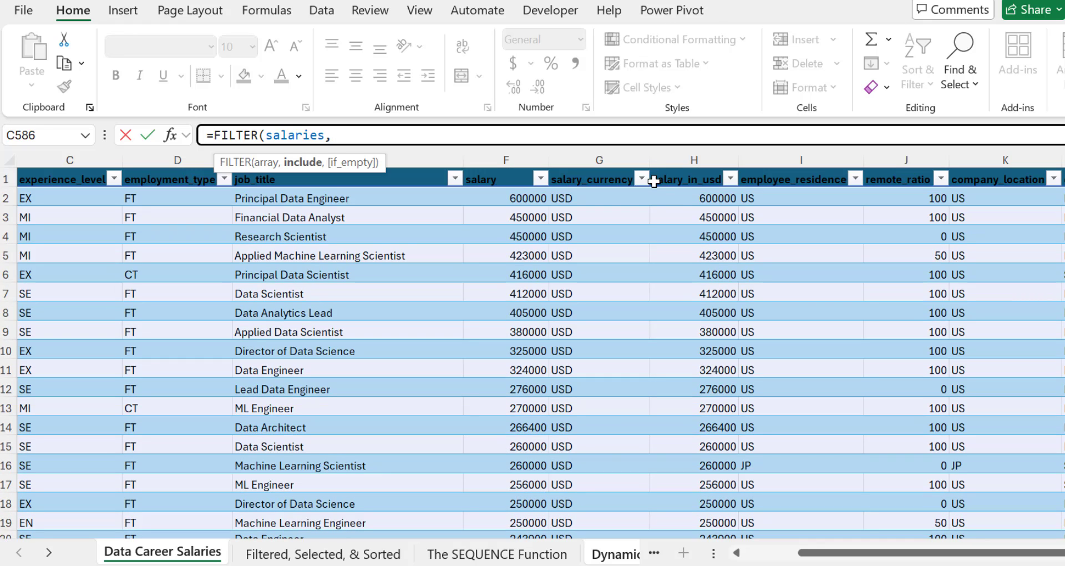
click(690, 191)
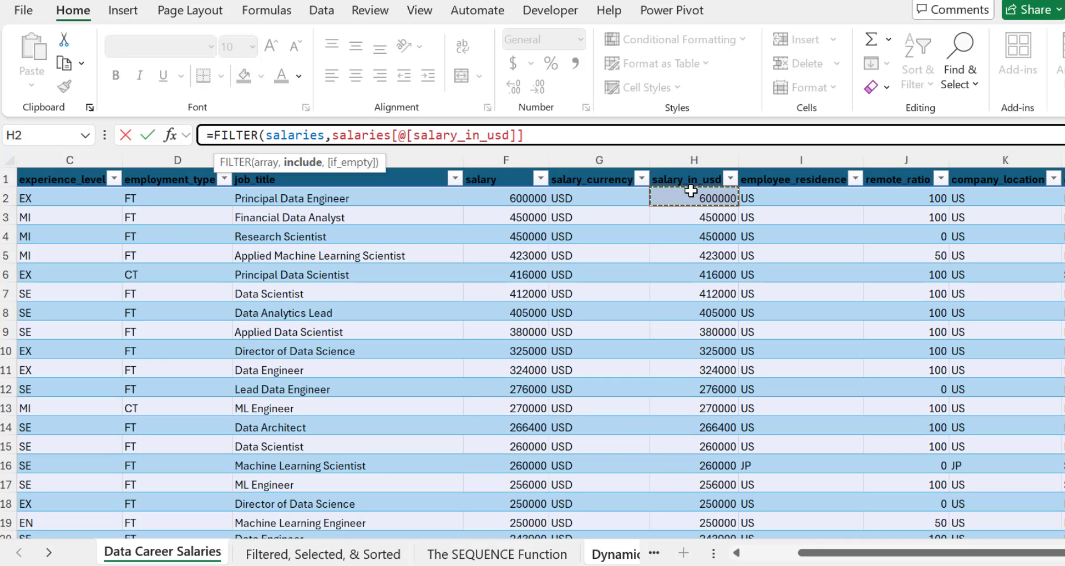
key(ctrl+shift+Down)
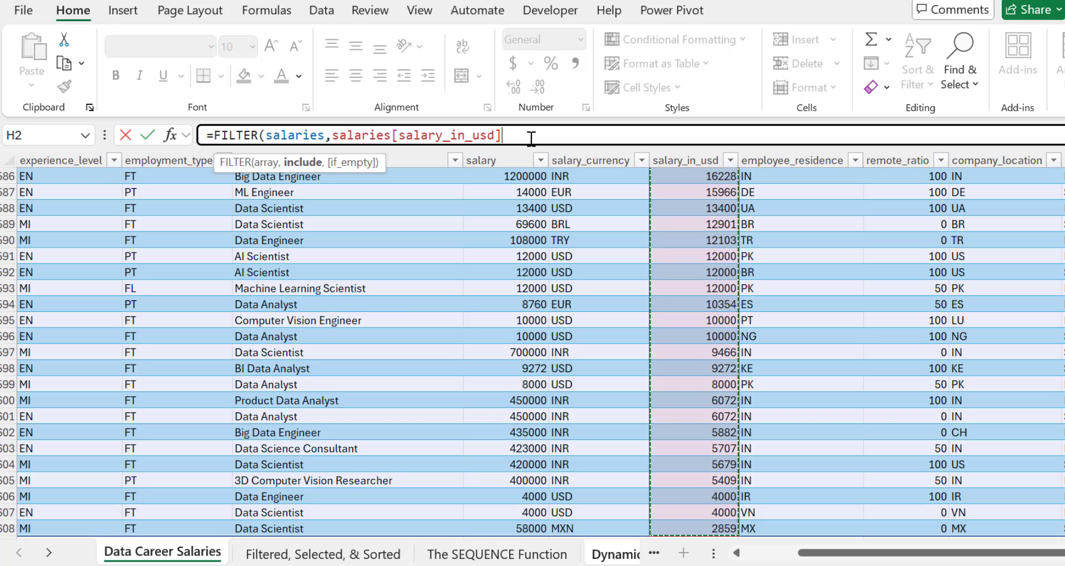
text(>=)
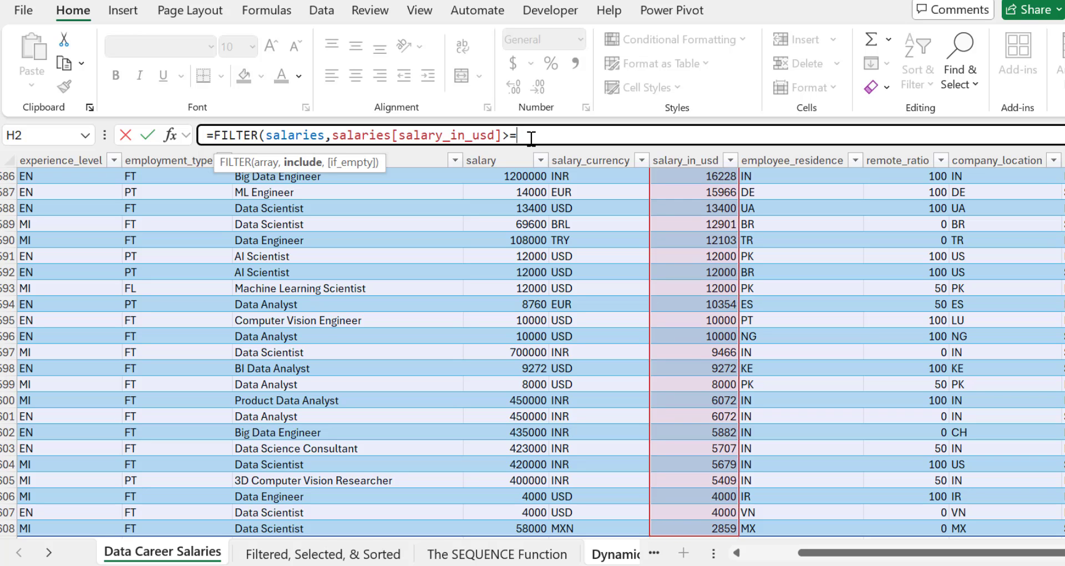
text(250000)
text())
key(Return)
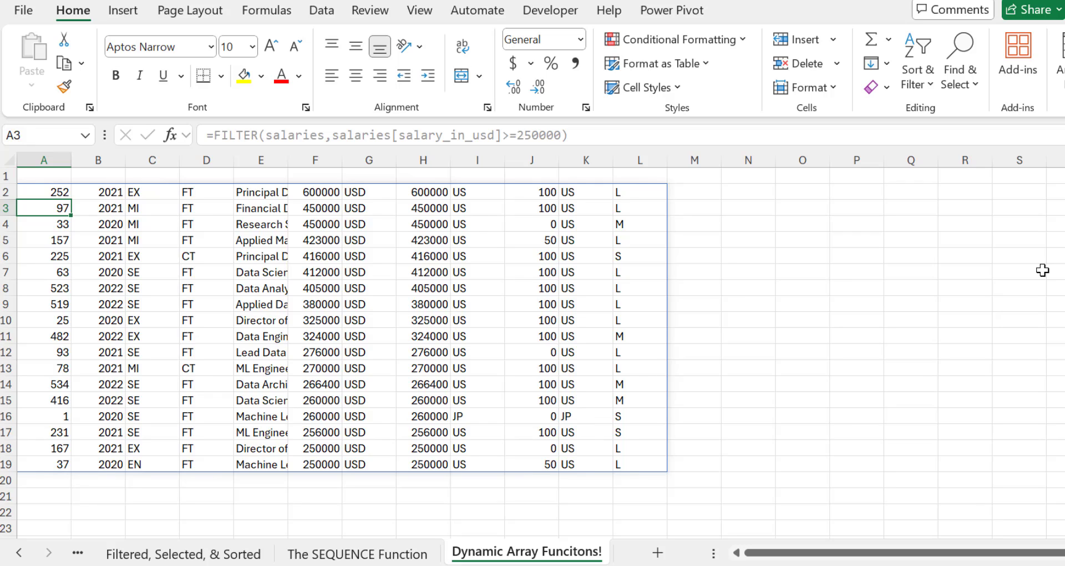
- Wrap the FILTER formula in cell A2 in a CHOOSECOLS function, keeping FILTER as its array argument
click(1062, 271)
click(55, 191)
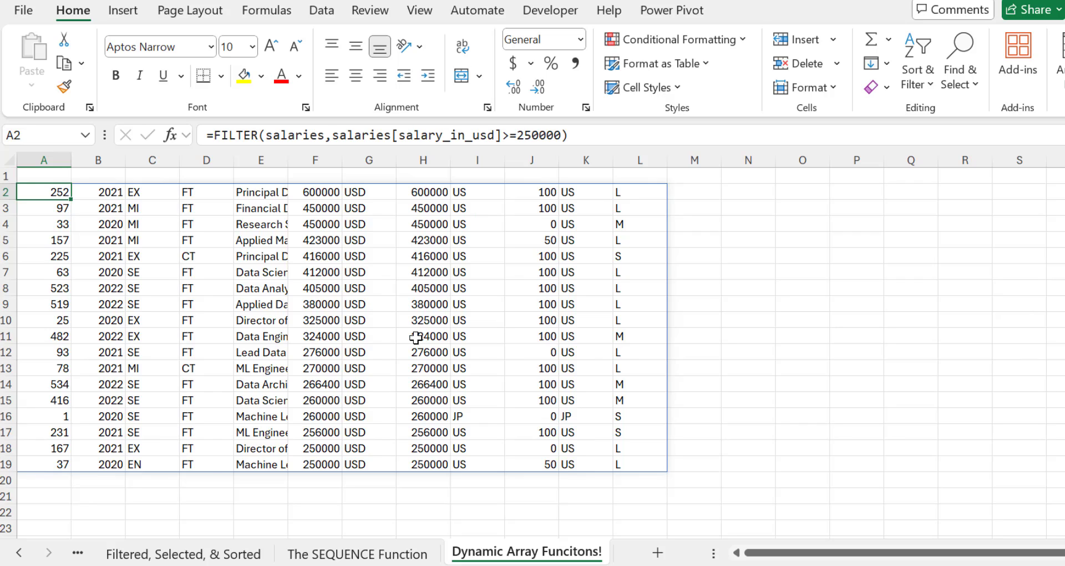
click(215, 138)
click(215, 135)
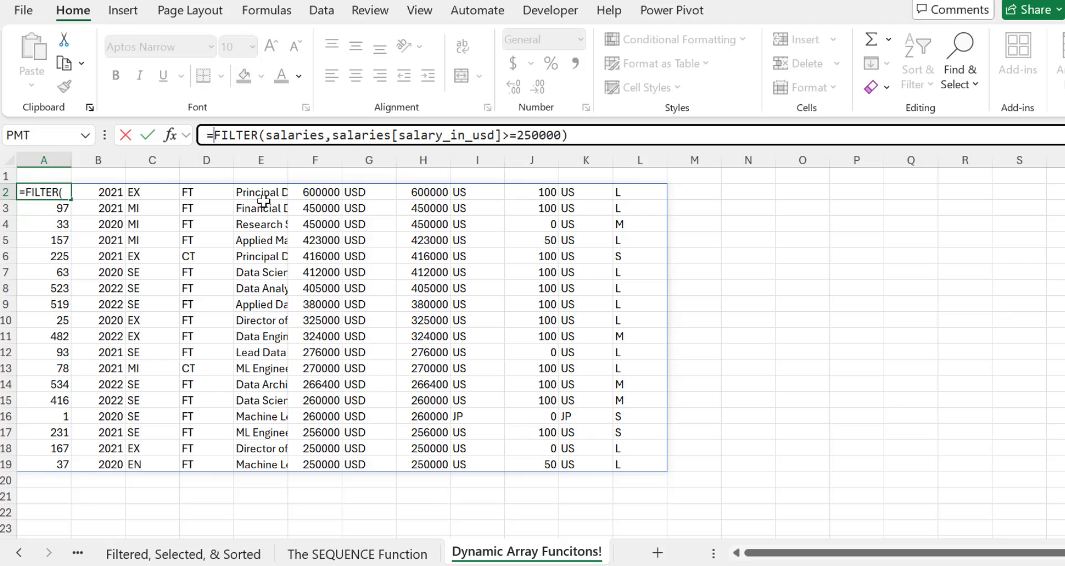
text(CH)
key(Down)
key(Down)
key(Down)
key(Down)
key(Down)
key(Down)
key(Down)
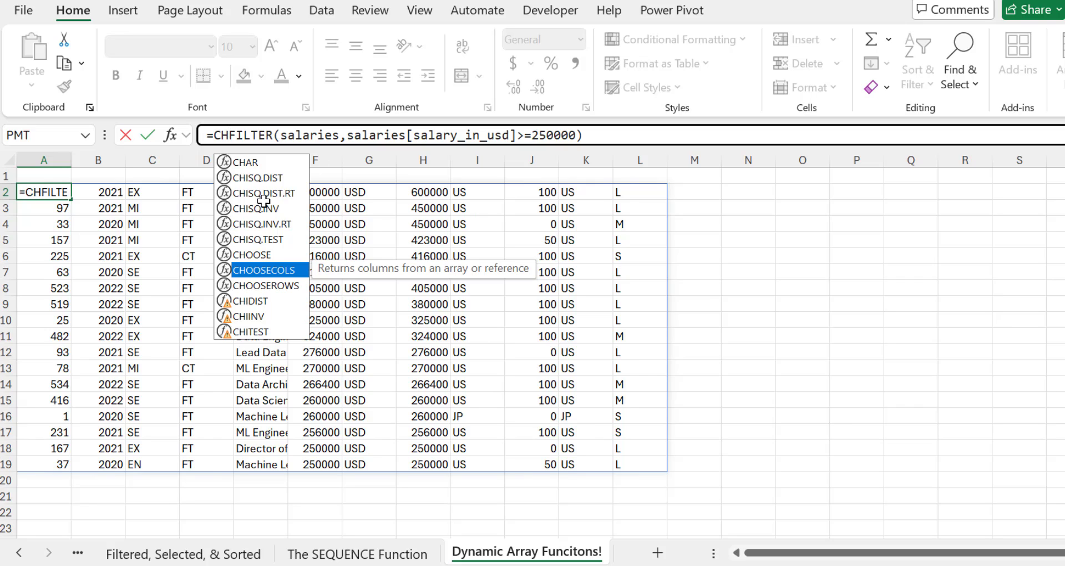
key(Tab)
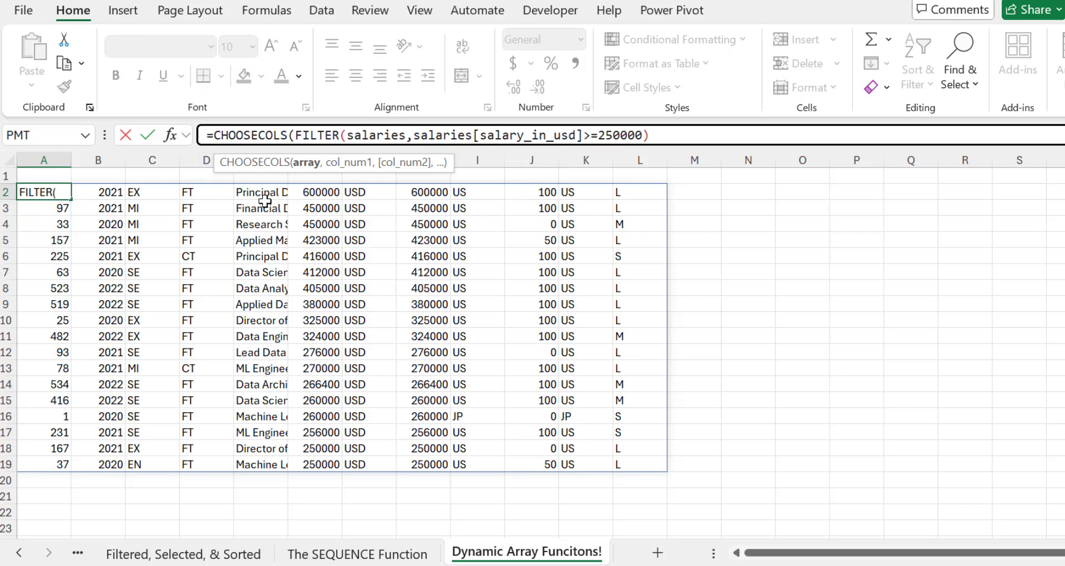
- Complete the CHOOSECOLS formula with column numbers 5, 8, 10, 3 and 4, and fit column A's width to its contents
click(686, 133)
text(,)
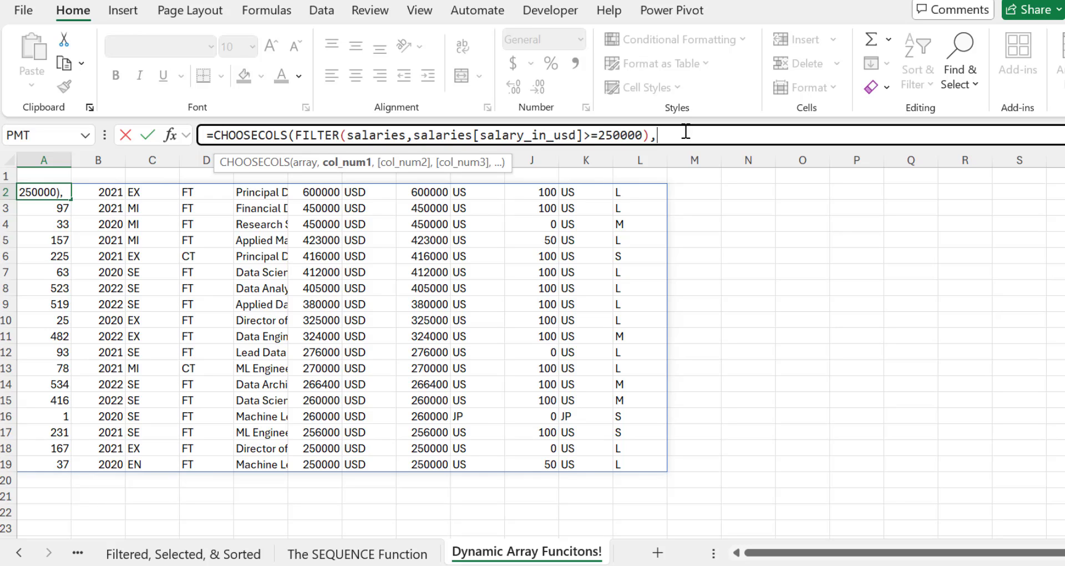
text(5,)
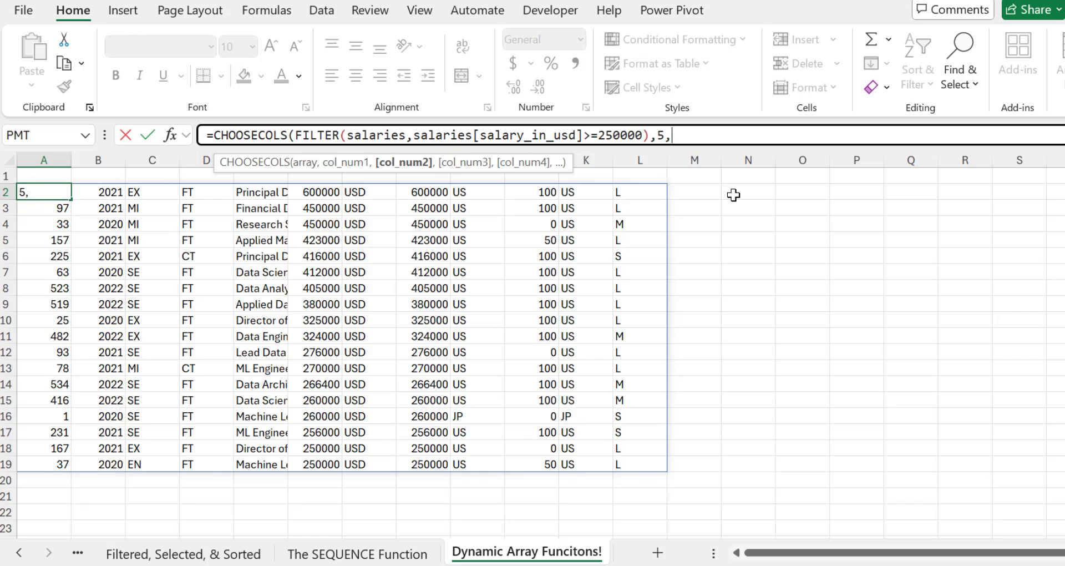
text(8,)
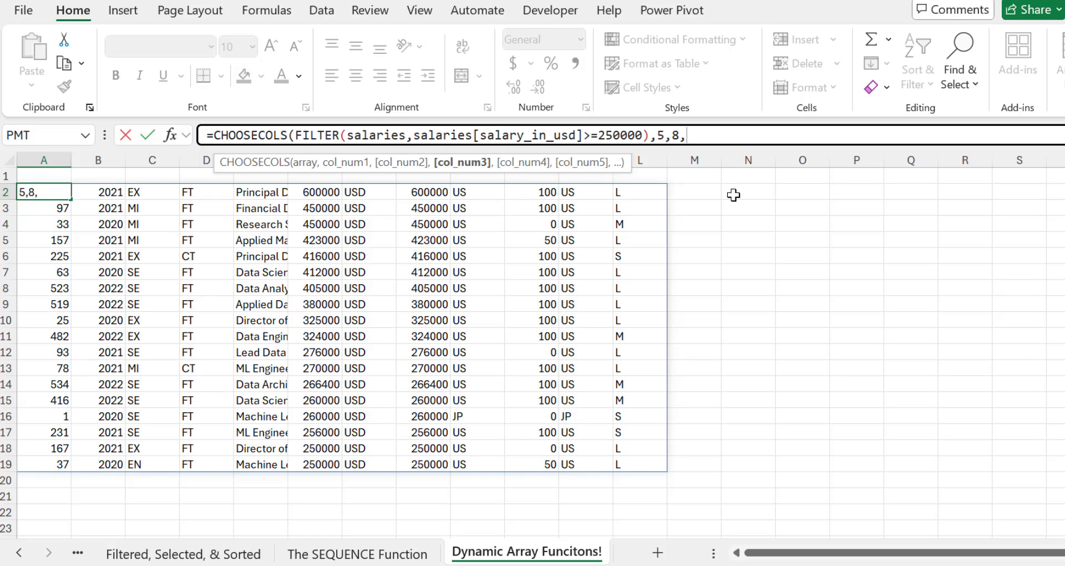
text(10,)
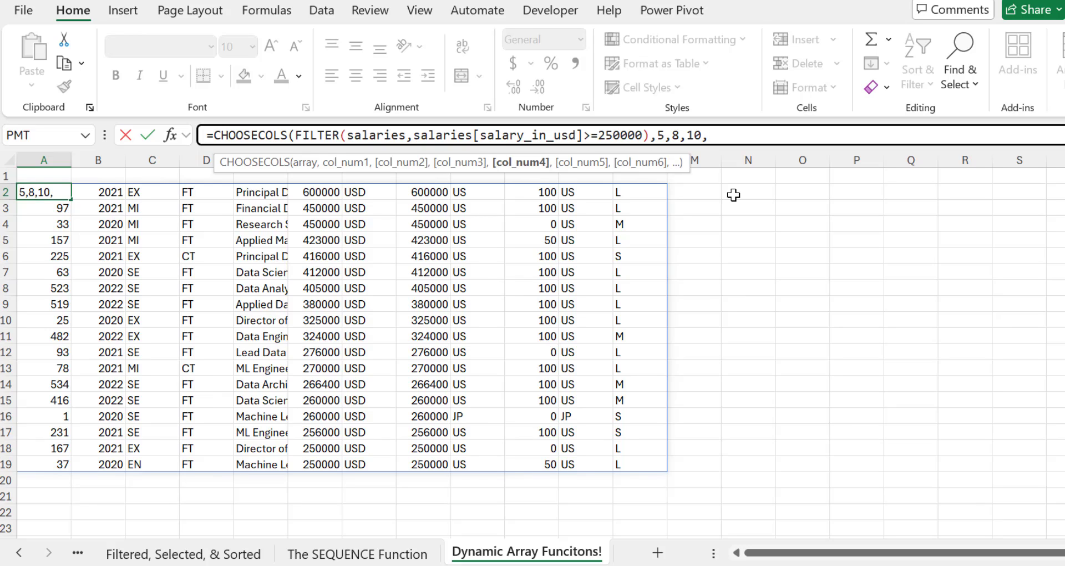
text(3,)
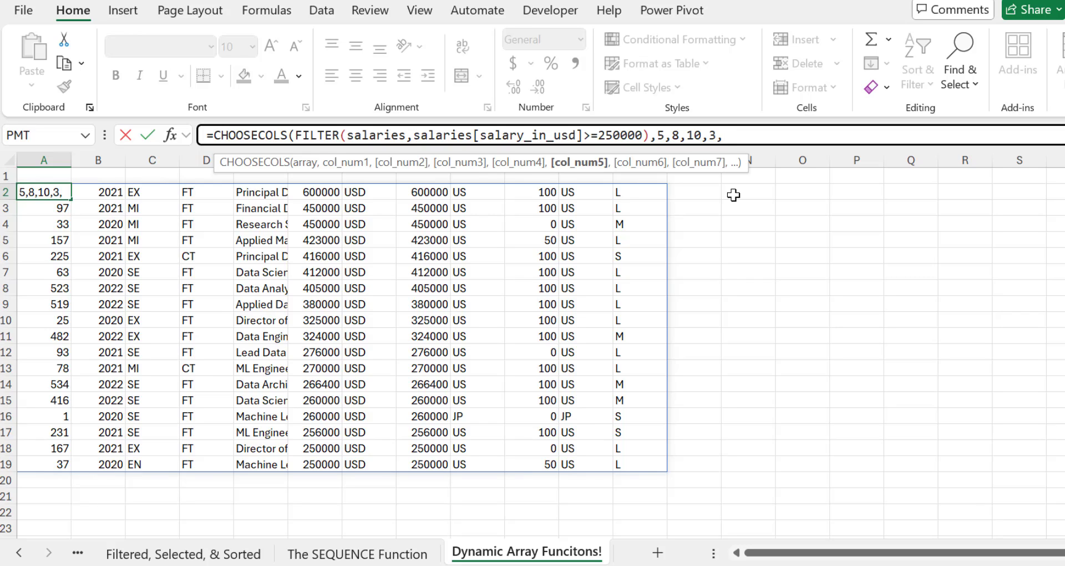
text(4))
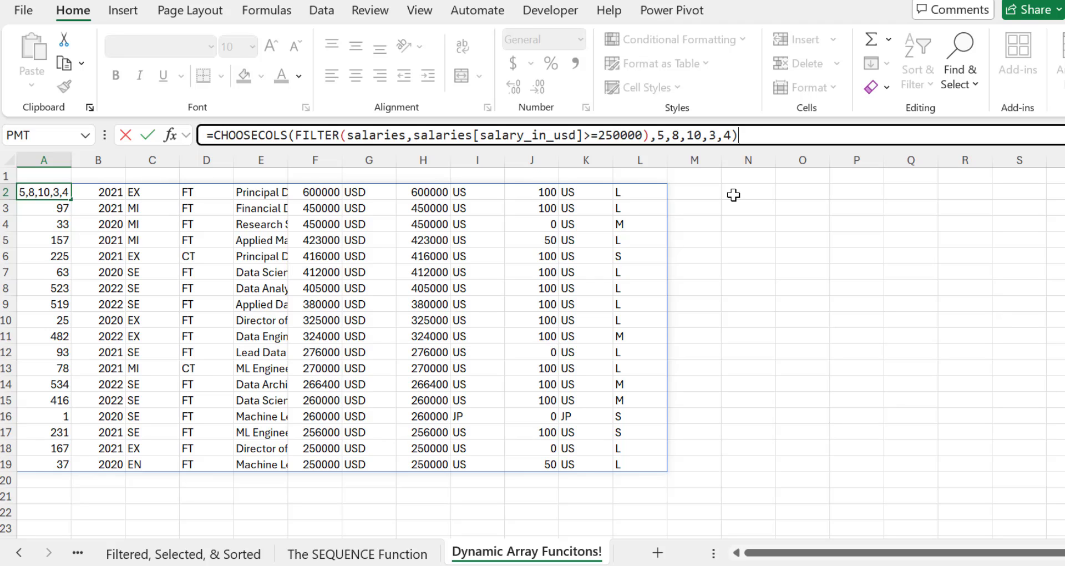
key(Return)
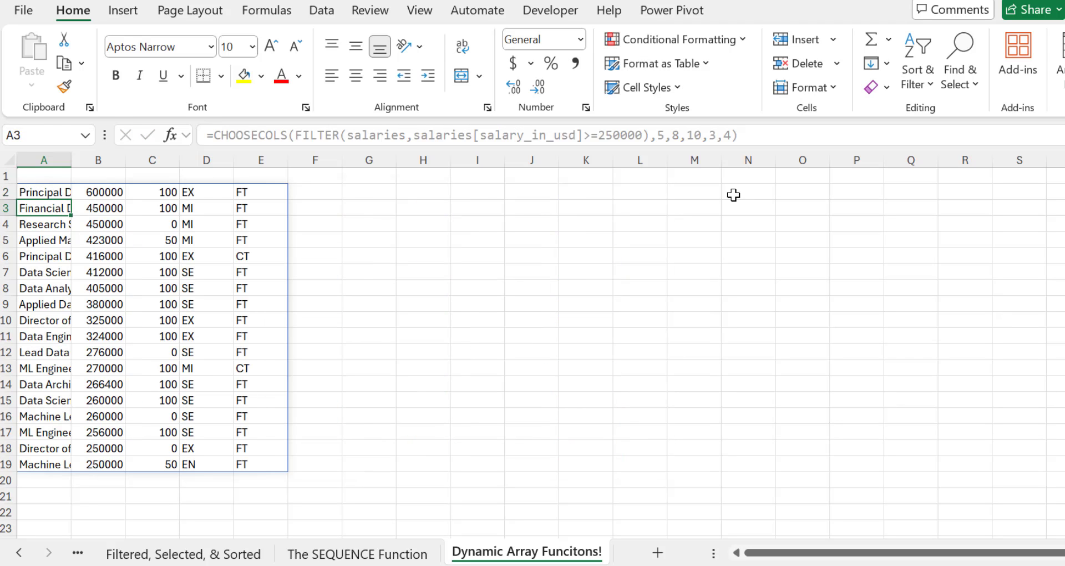
double_click(74, 158)
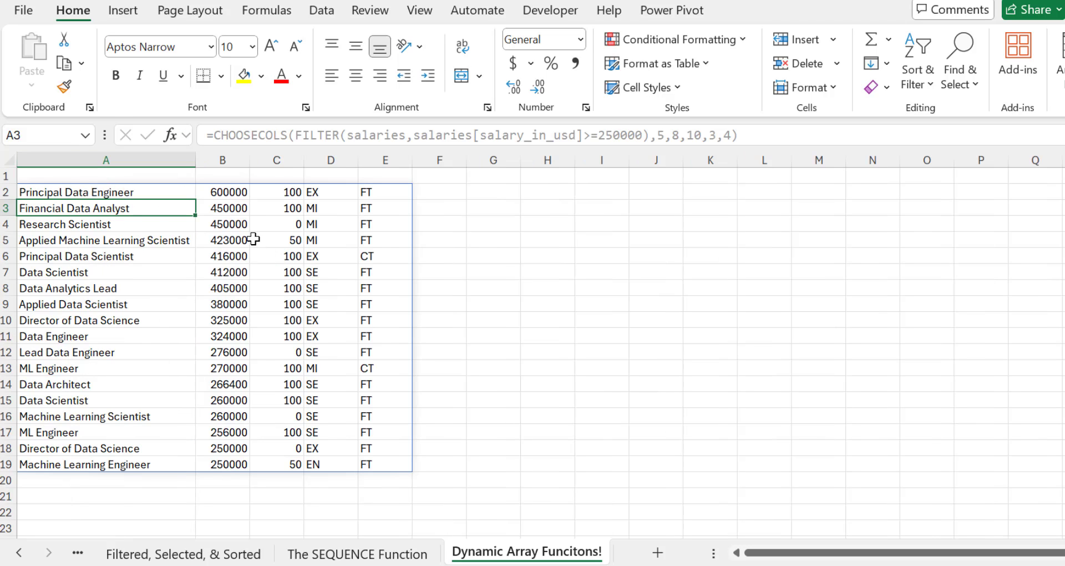
- Copy the full CHOOSECOLS formula text from cell A2 into cell A1
click(145, 192)
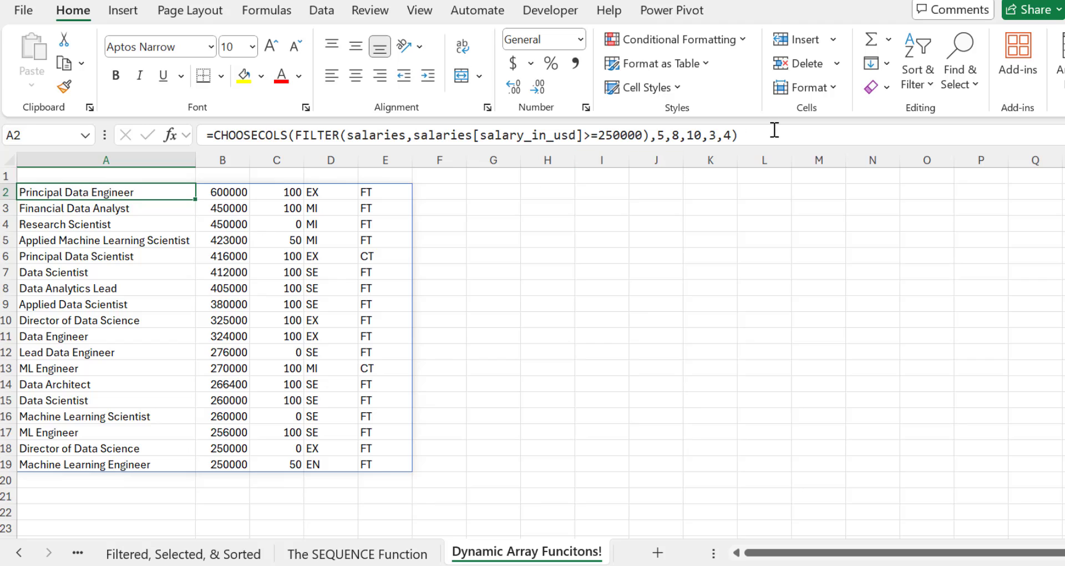
drag(784, 138, 194, 139)
key(ctrl+c)
key(Escape)
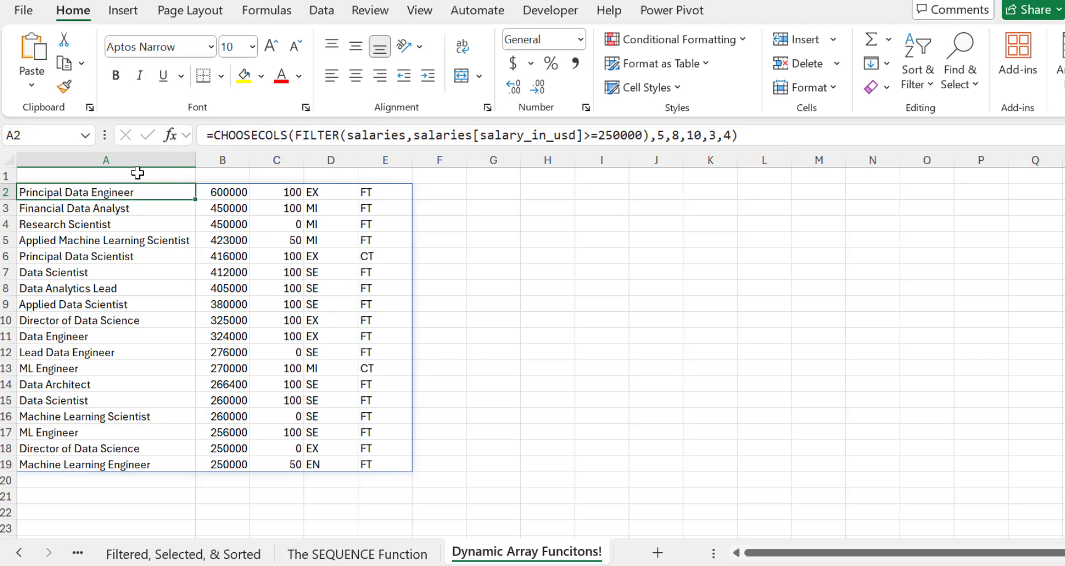
click(138, 174)
click(260, 140)
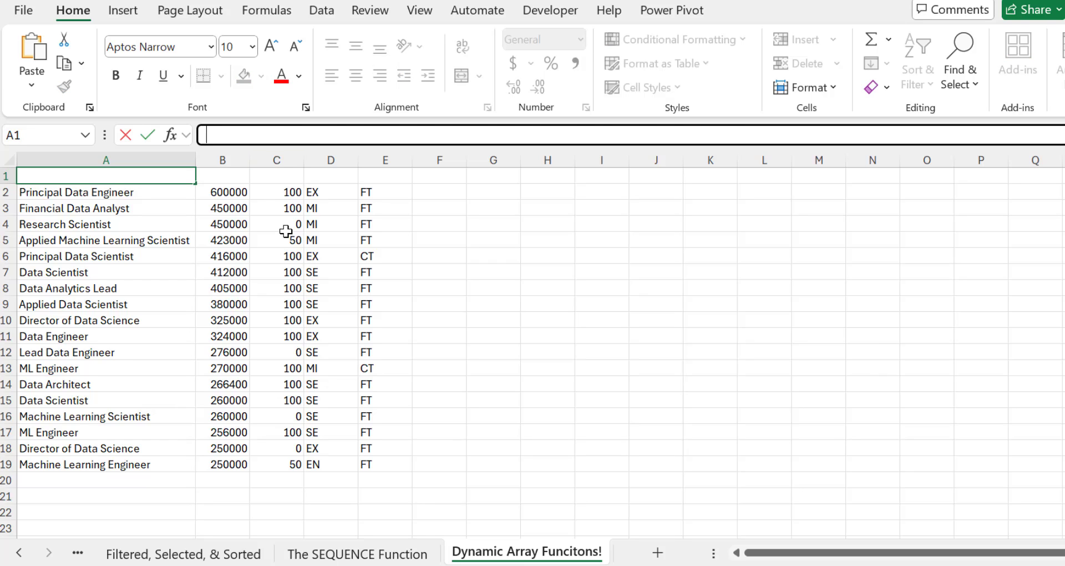
key(ctrl+v)
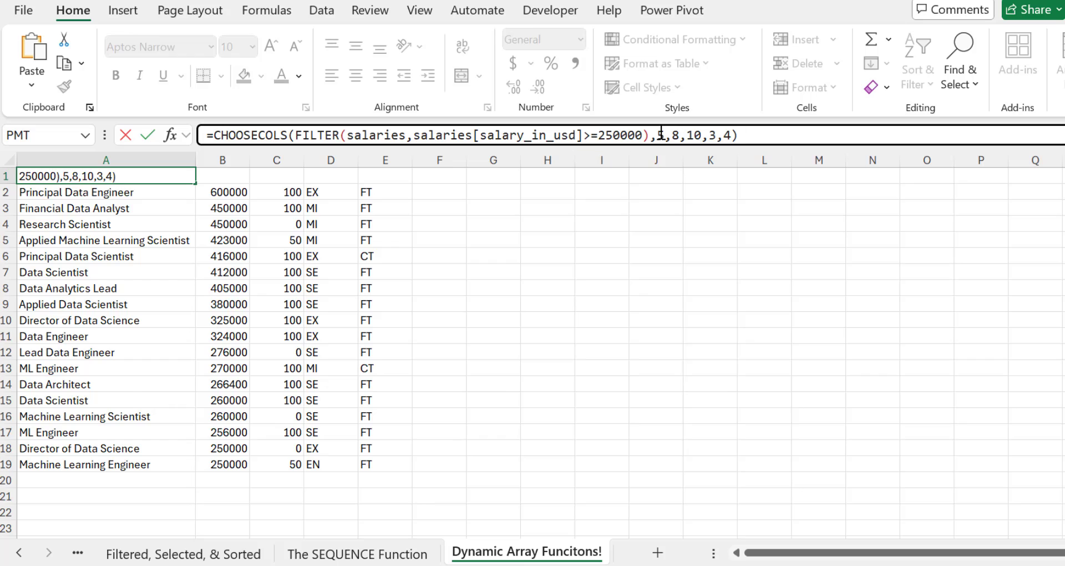
- Replace the FILTER part of the A1 formula with the salaries table's header row from the Data Career Salaries sheet and complete it
drag(651, 135, 299, 137)
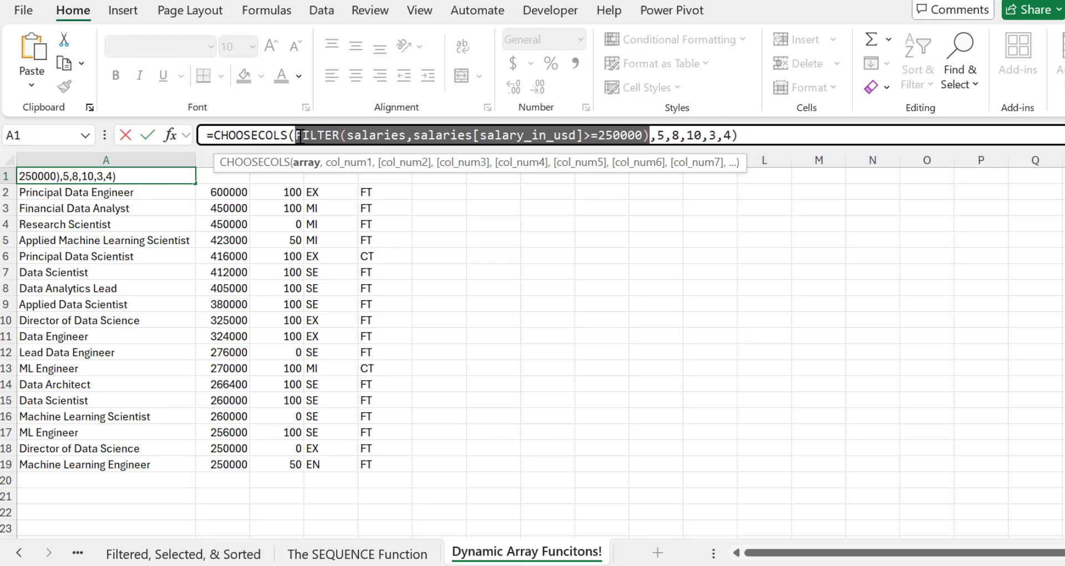
key(Delete)
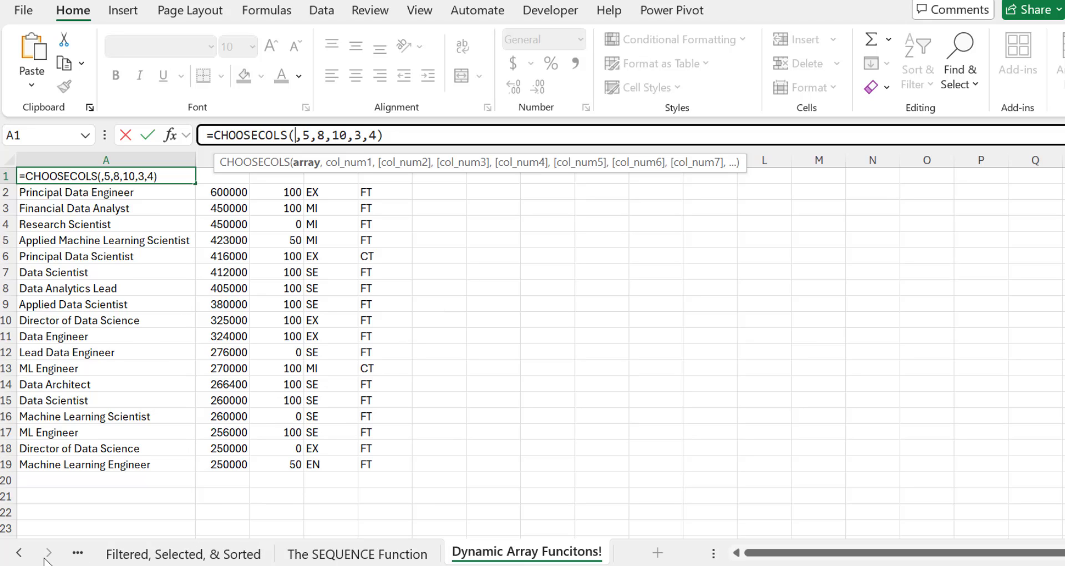
click(19, 551)
click(131, 553)
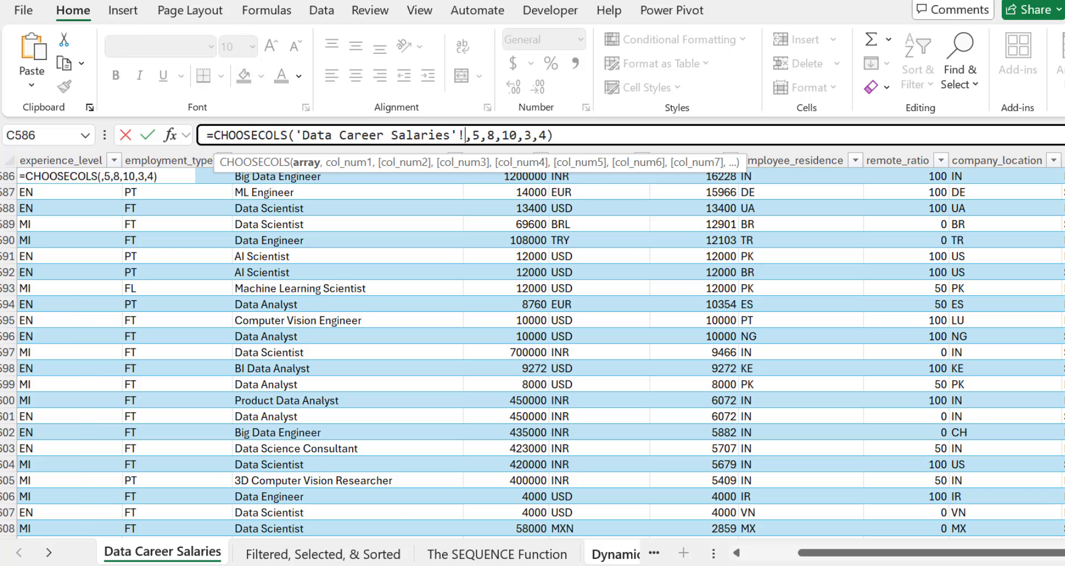
scroll(532, 353, up, 20)
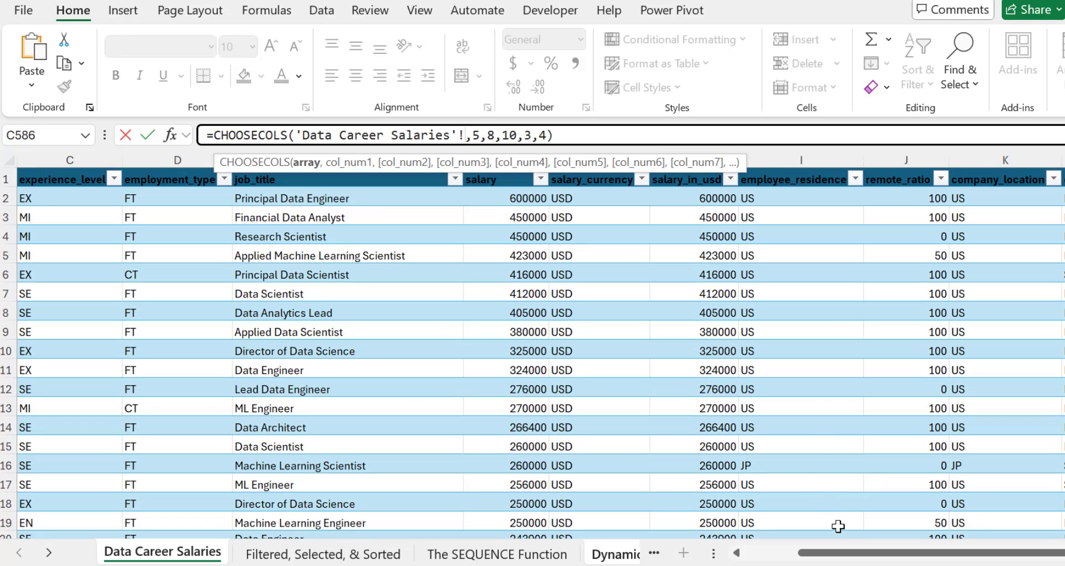
drag(845, 554, 739, 555)
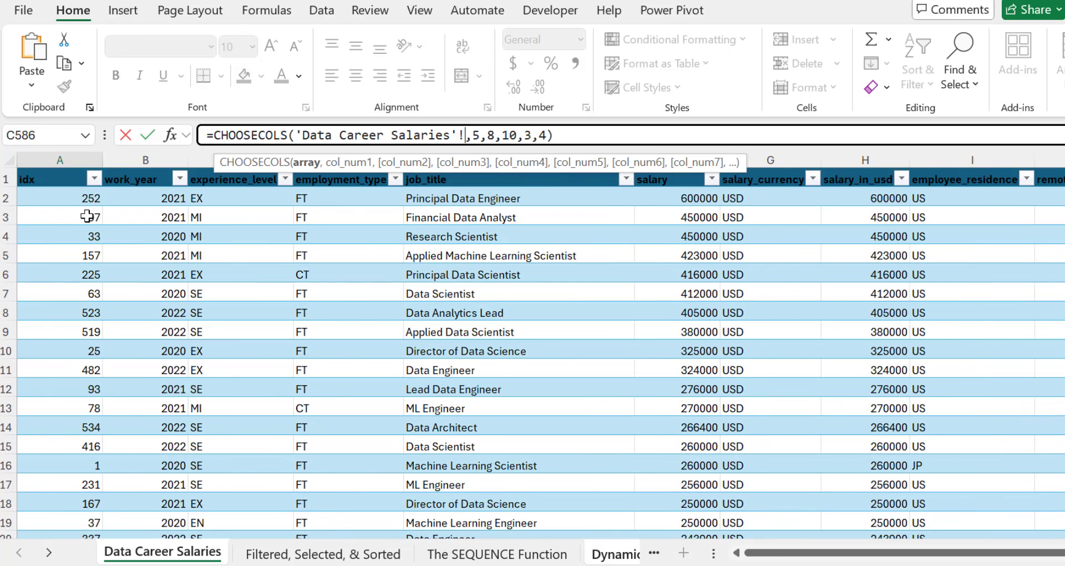
click(48, 178)
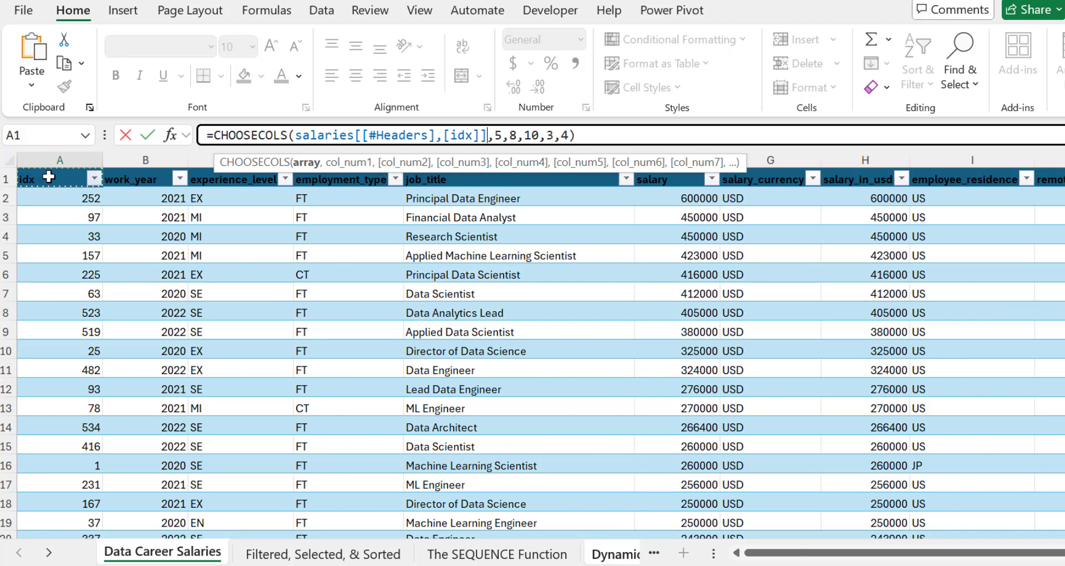
key(ctrl+shift+Right)
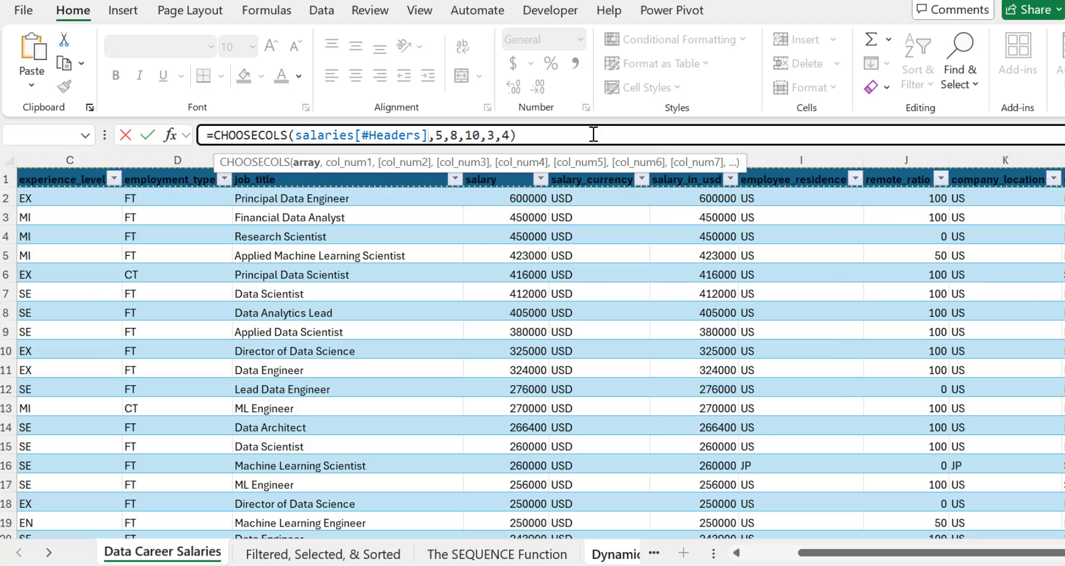
click(564, 145)
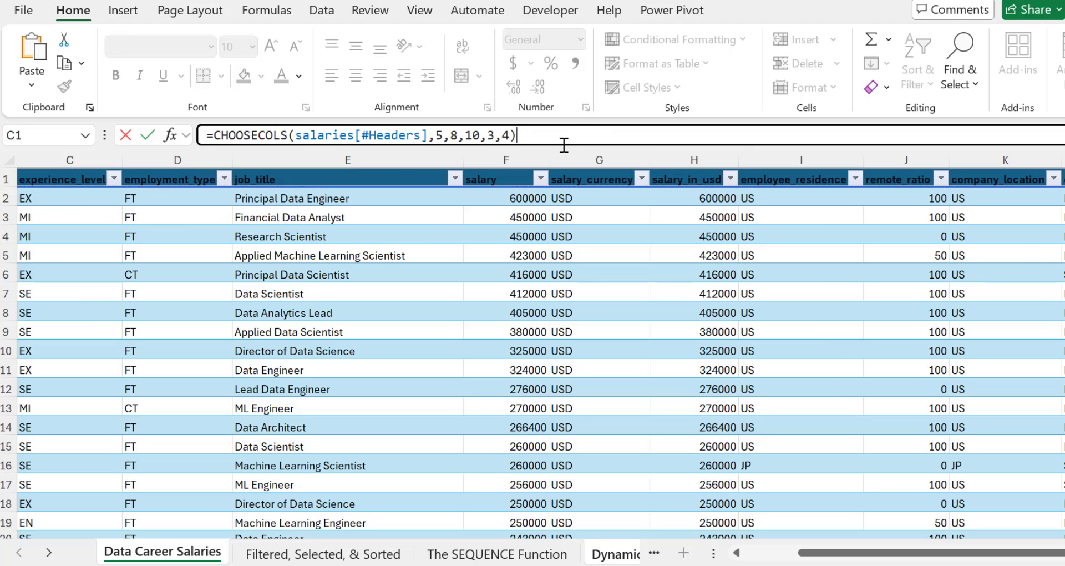
key(Return)
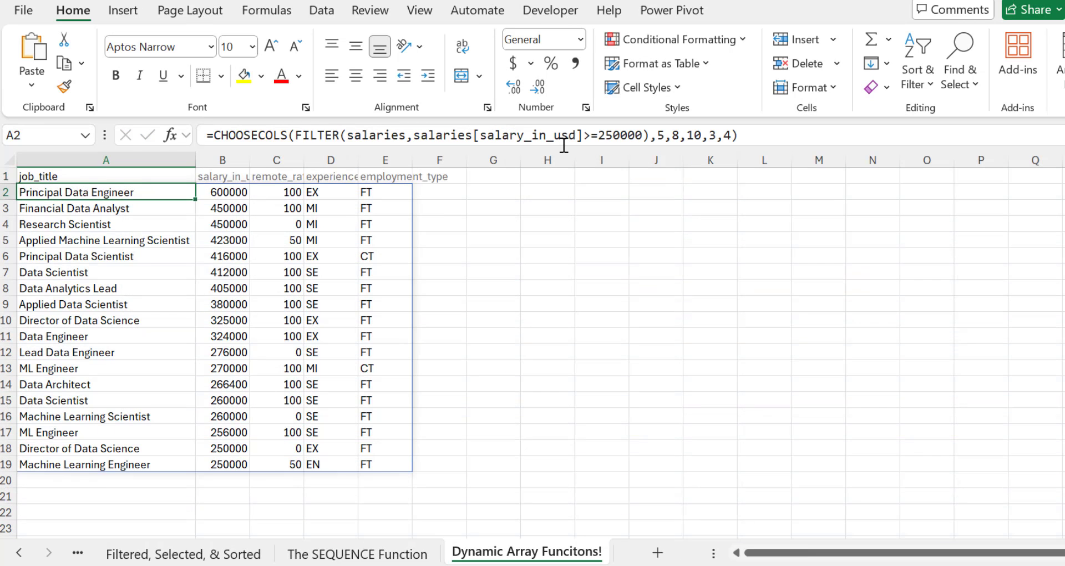
- Fit the widths of columns A through G to their contents
drag(28, 159, 478, 161)
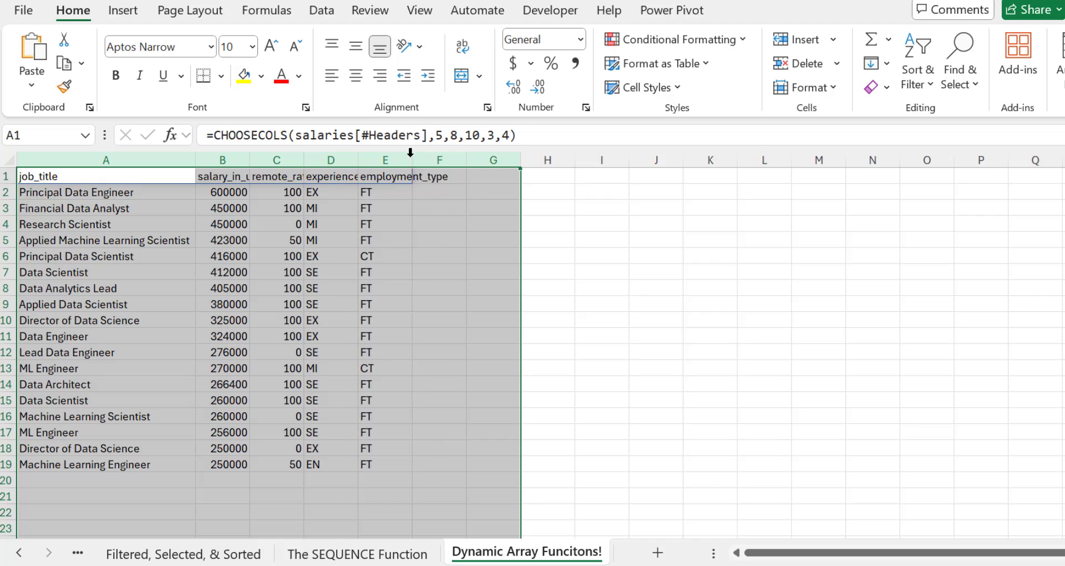
double_click(412, 159)
click(21, 174)
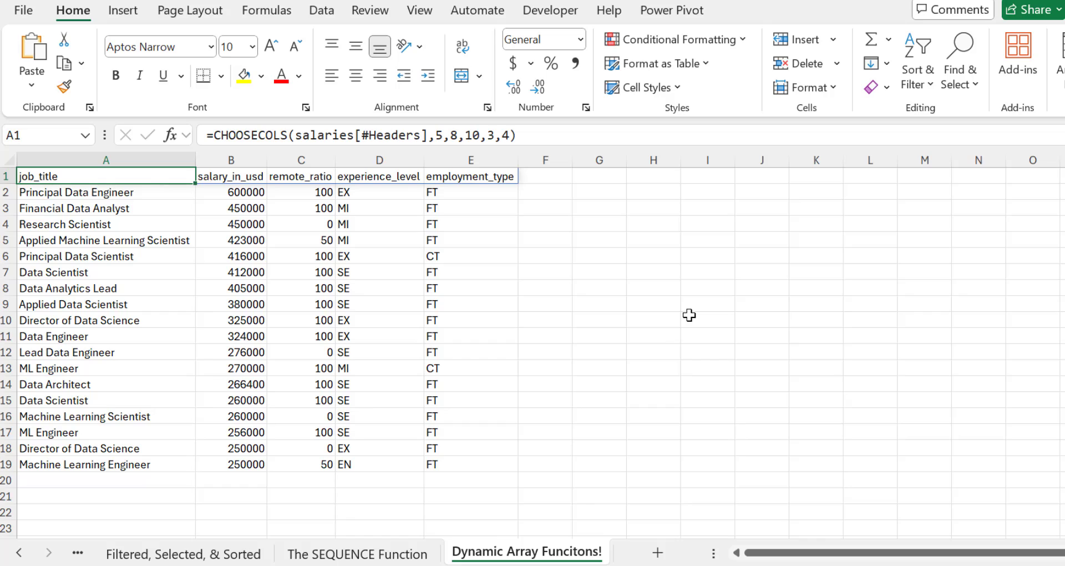
- Wrap the CHOOSECOLS formula in cell A2 in a SORT function with sort index 1
key(Down)
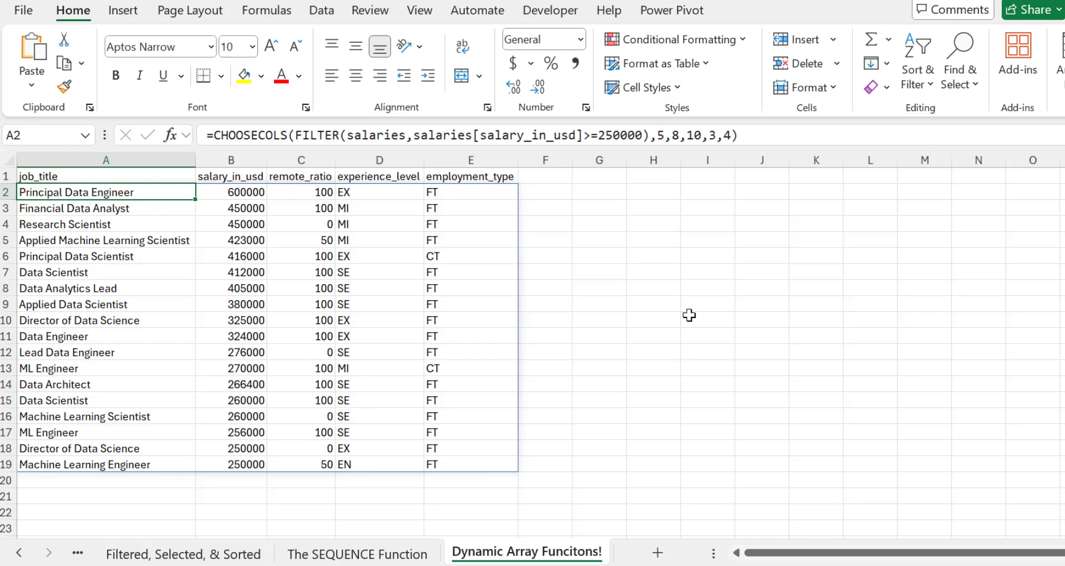
key(F2)
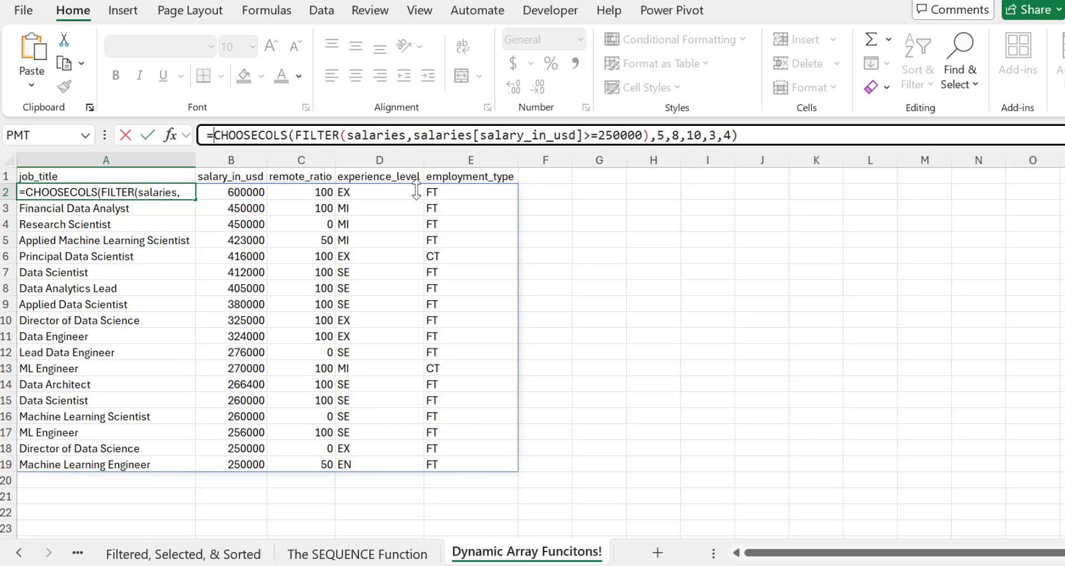
text(SORT)
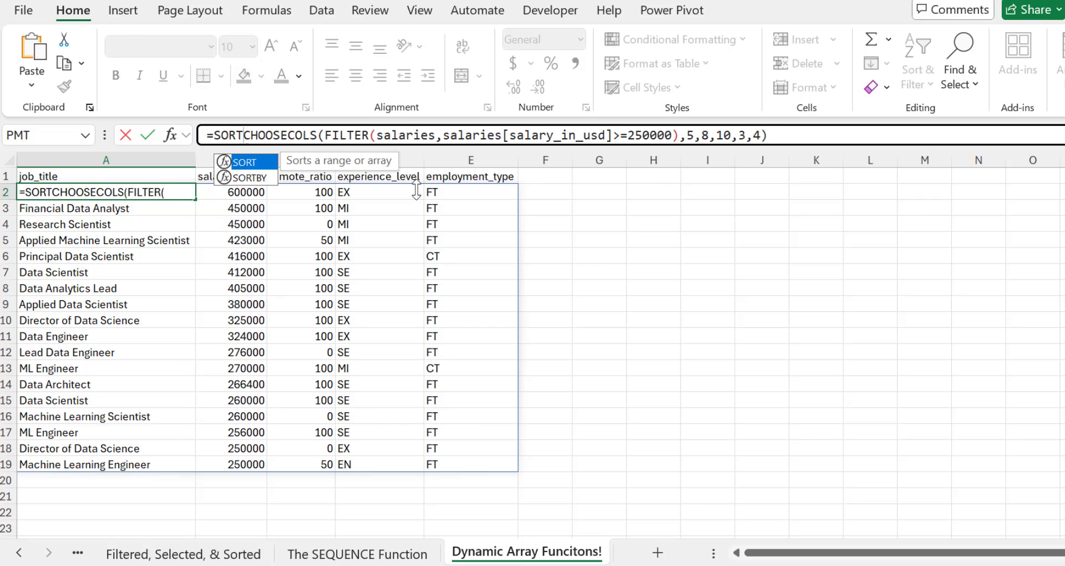
key(Tab)
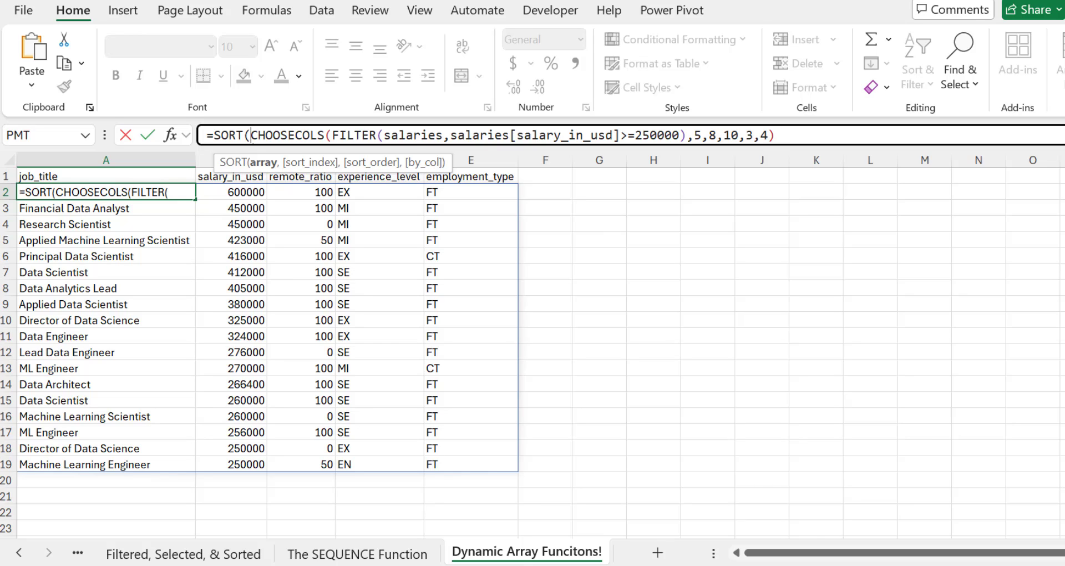
click(815, 139)
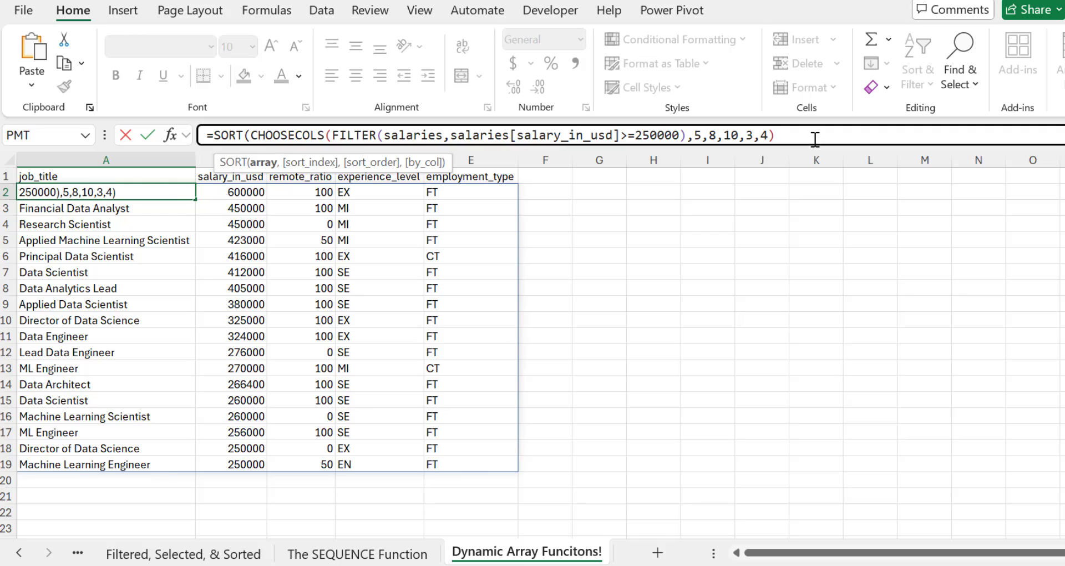
text(,)
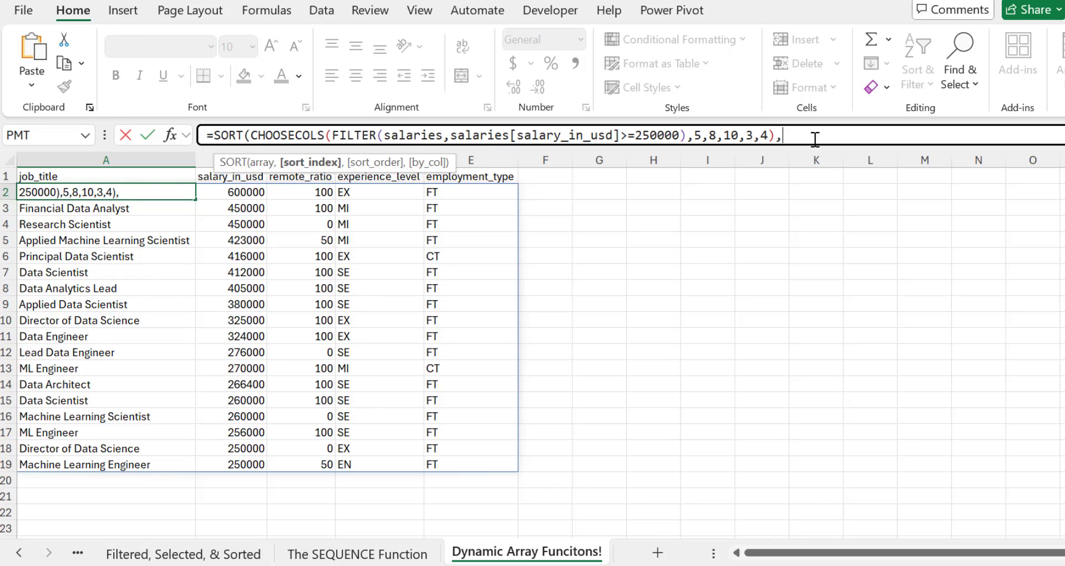
text(1)
text())
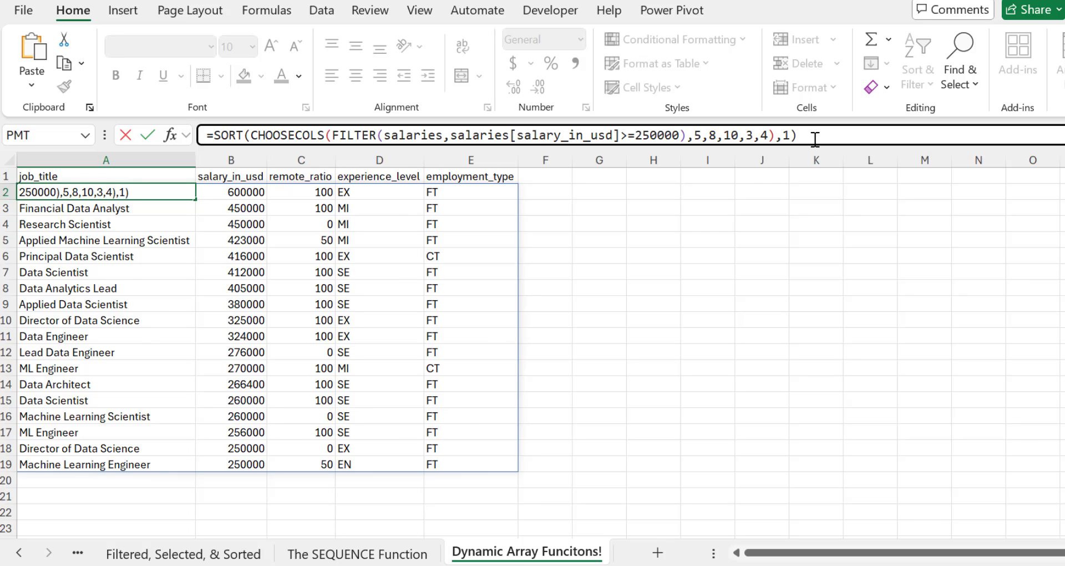
key(Return)
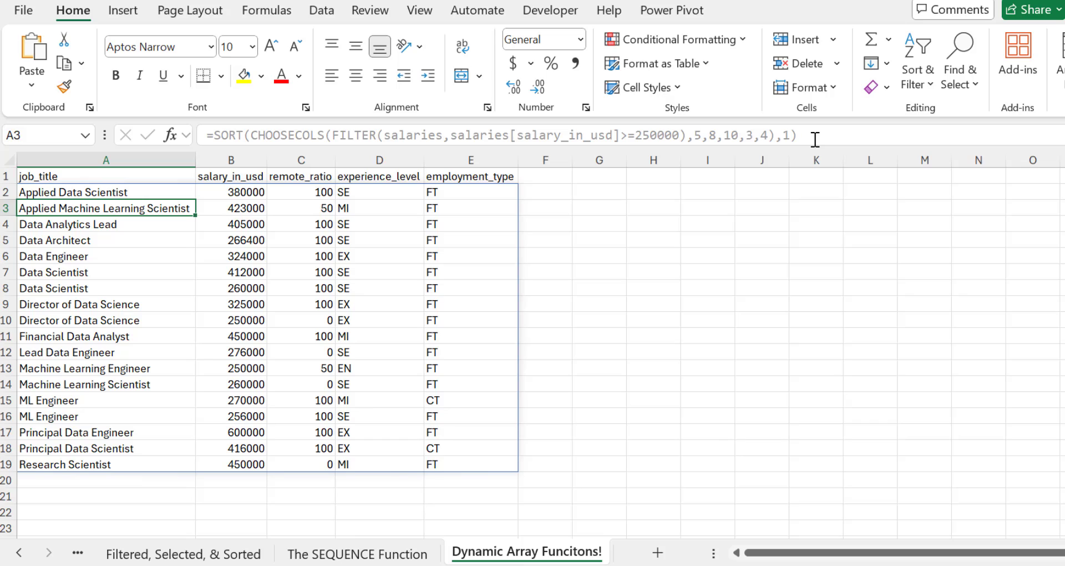
- Add a sort order of -1 (descending) to the SORT formula in cell A2
key(Up)
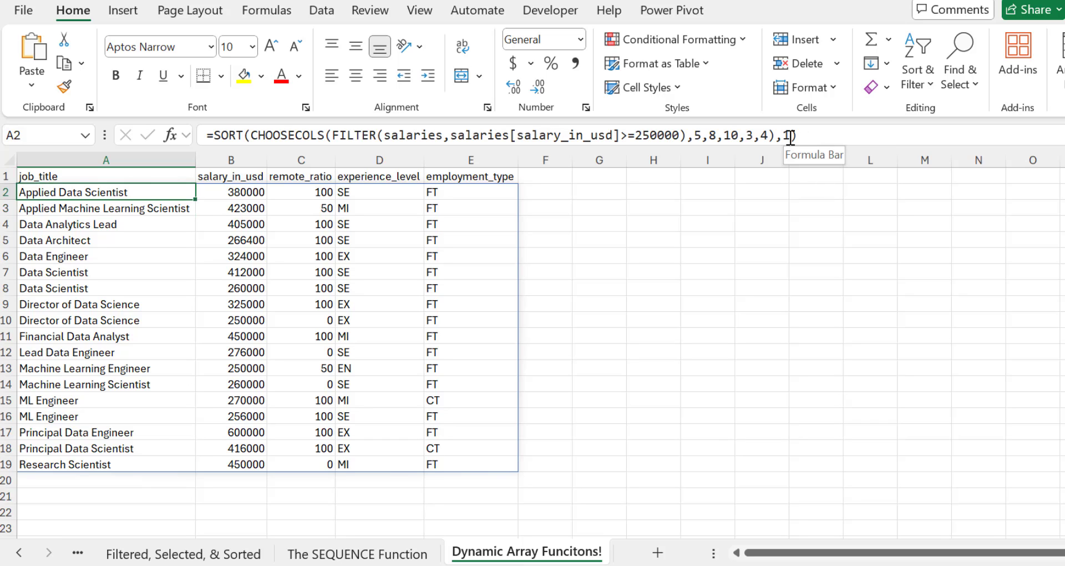
click(794, 140)
text(,)
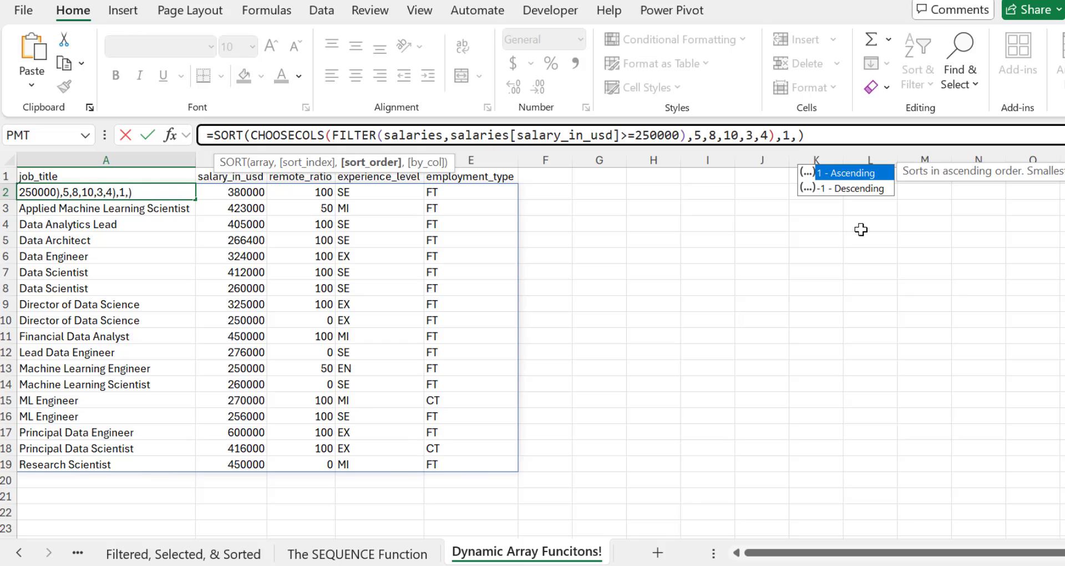
text(-1)
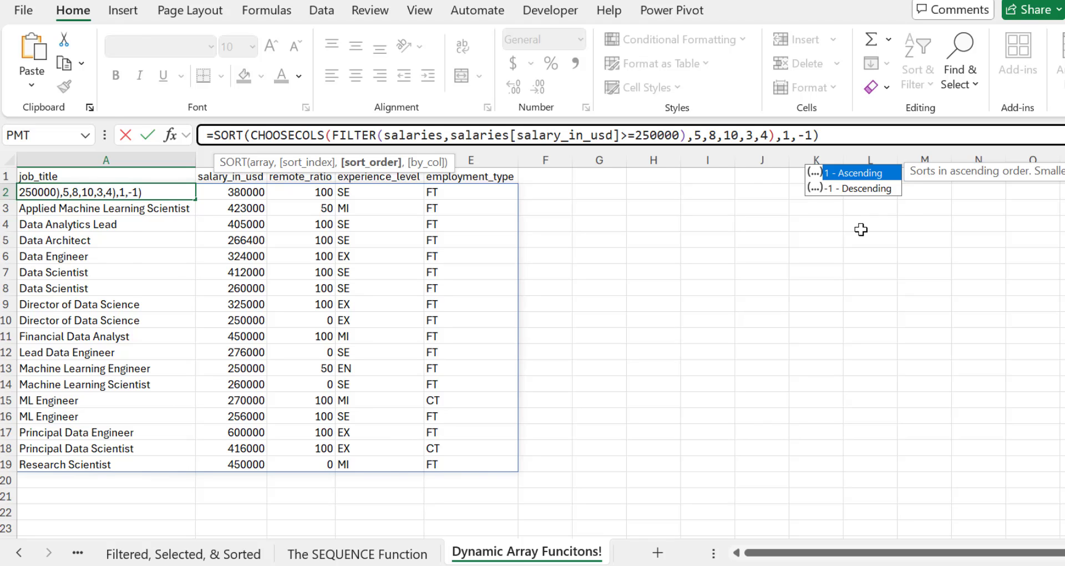
key(Return)
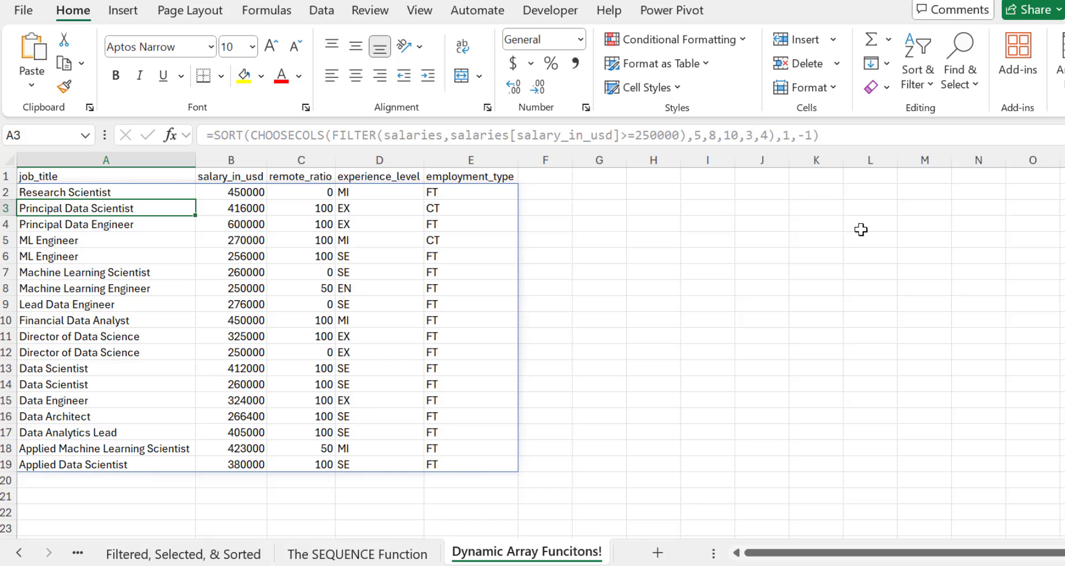
key(Up)
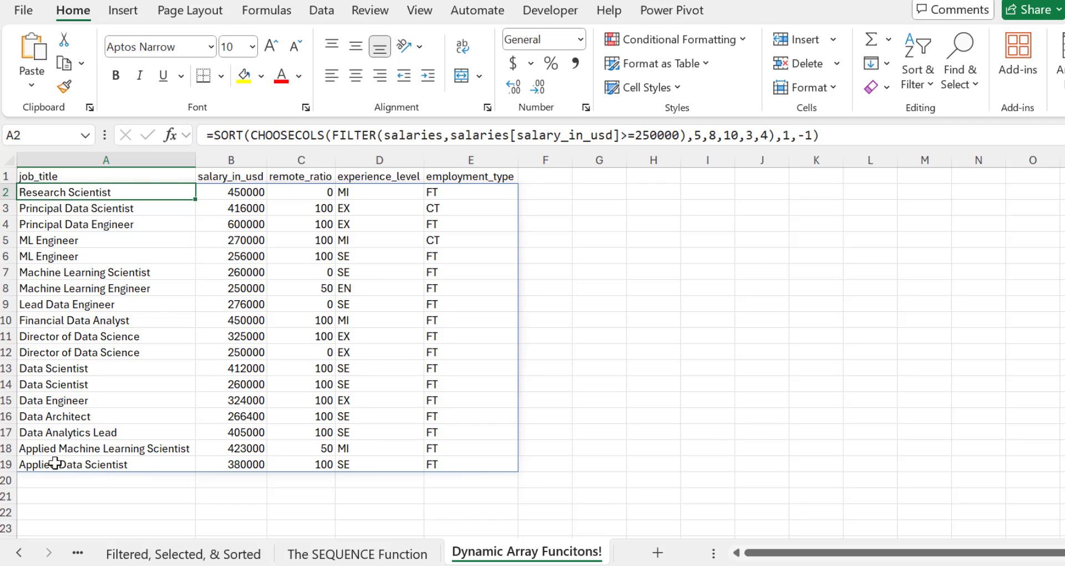
- On the Data Career Salaries sheet, add a new row directly below the salaries table with the job title Data Guru
click(25, 554)
click(117, 554)
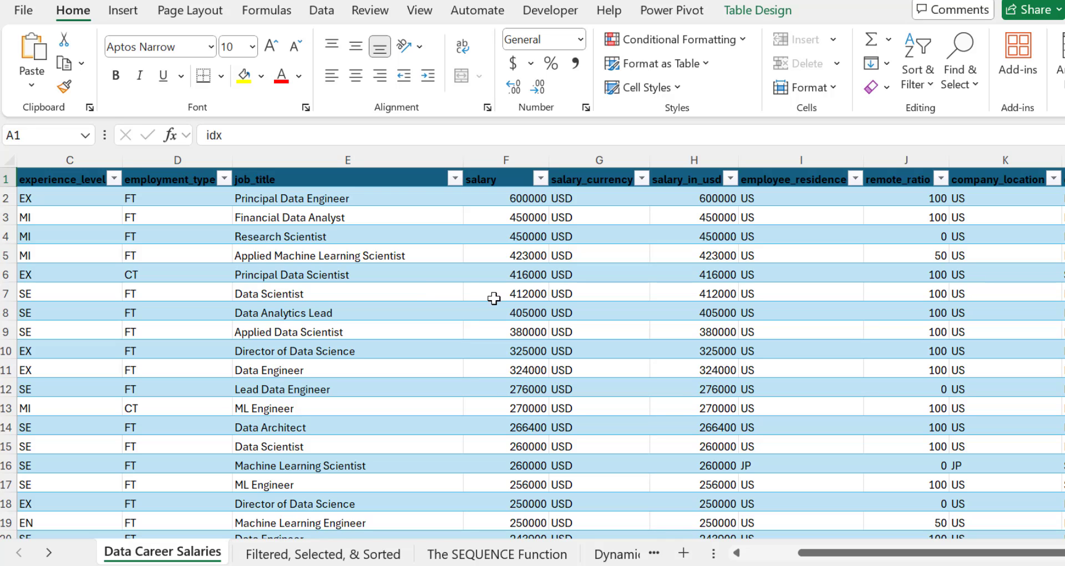
click(424, 289)
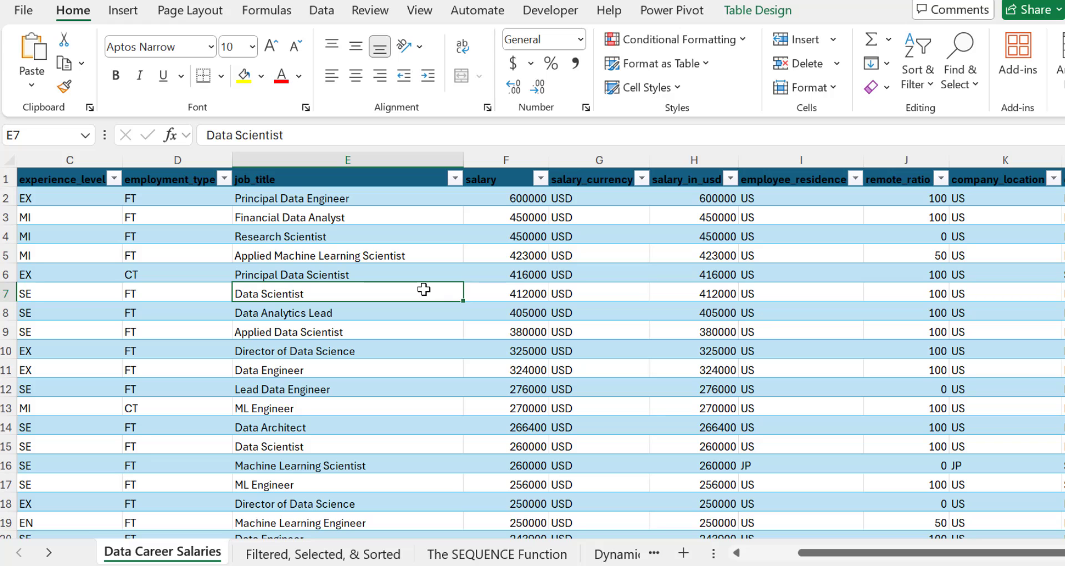
key(ctrl+Down)
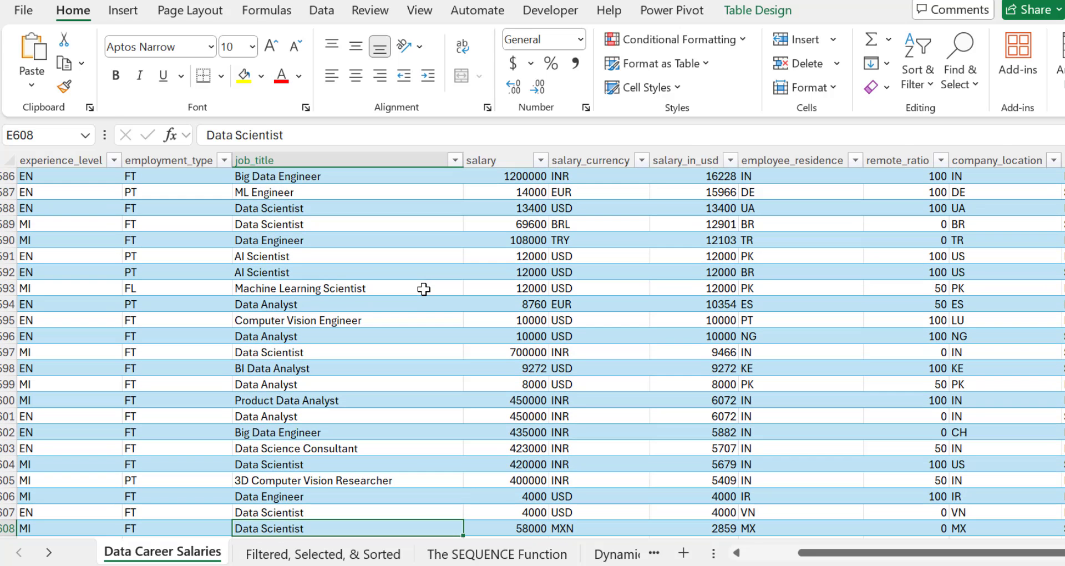
scroll(352, 288, down, 1)
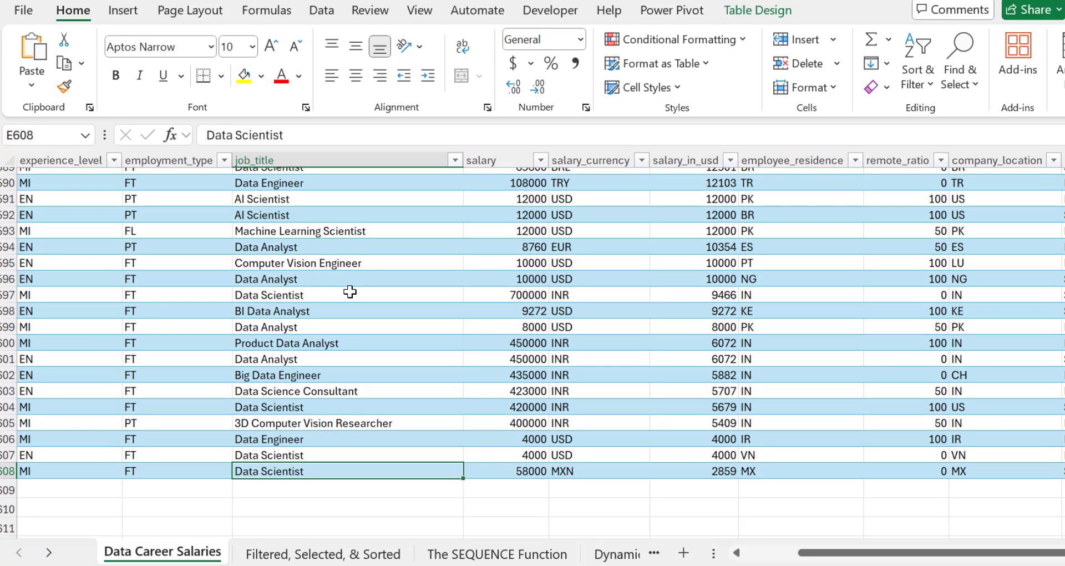
click(282, 484)
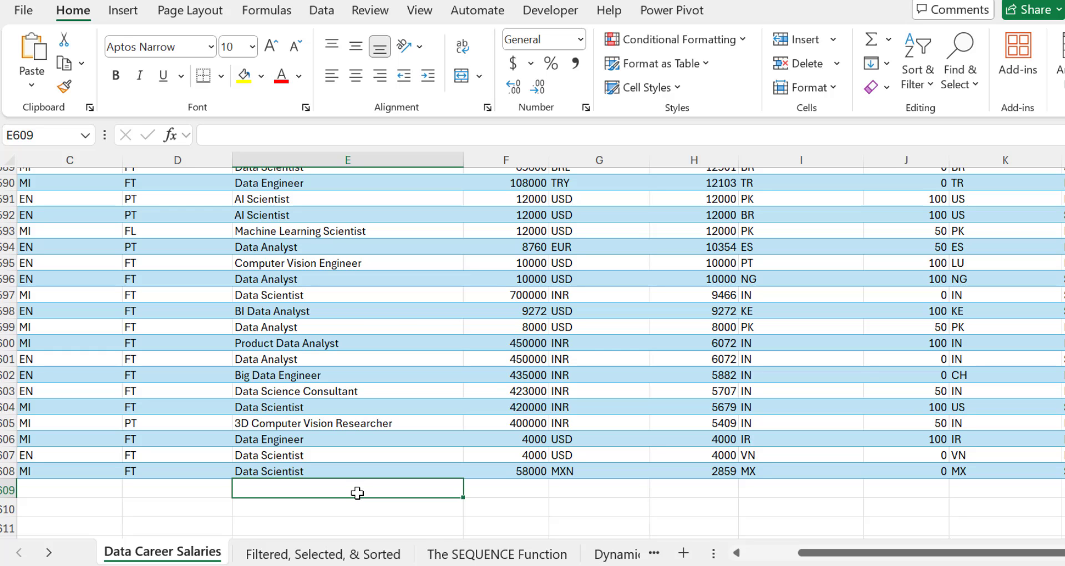
text(D)
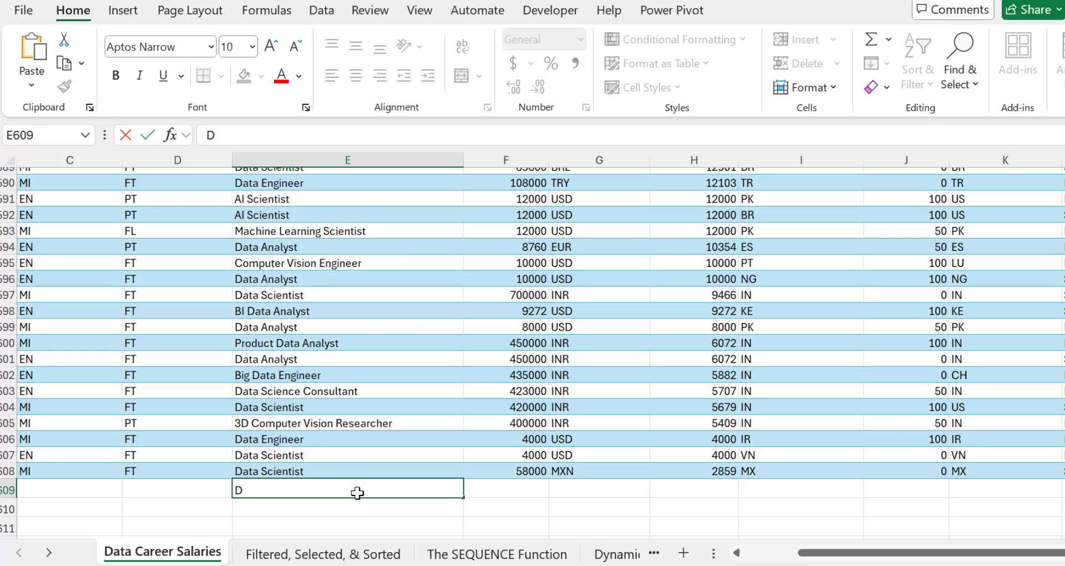
text(ata Guru)
key(Return)
- Enter 1000000 as the salary_in_usd for the Data Guru row
click(701, 490)
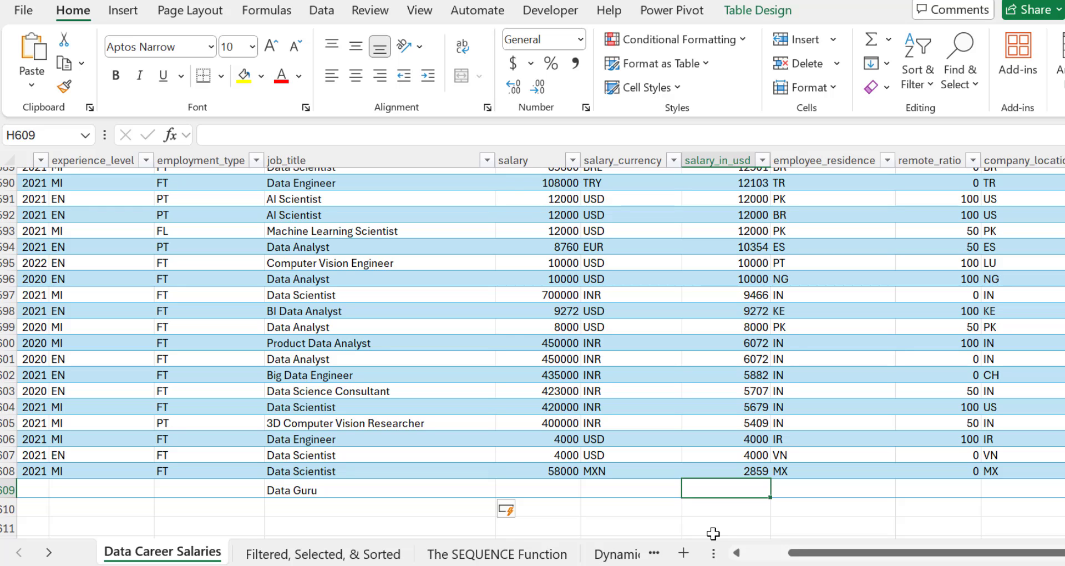
text(1000000)
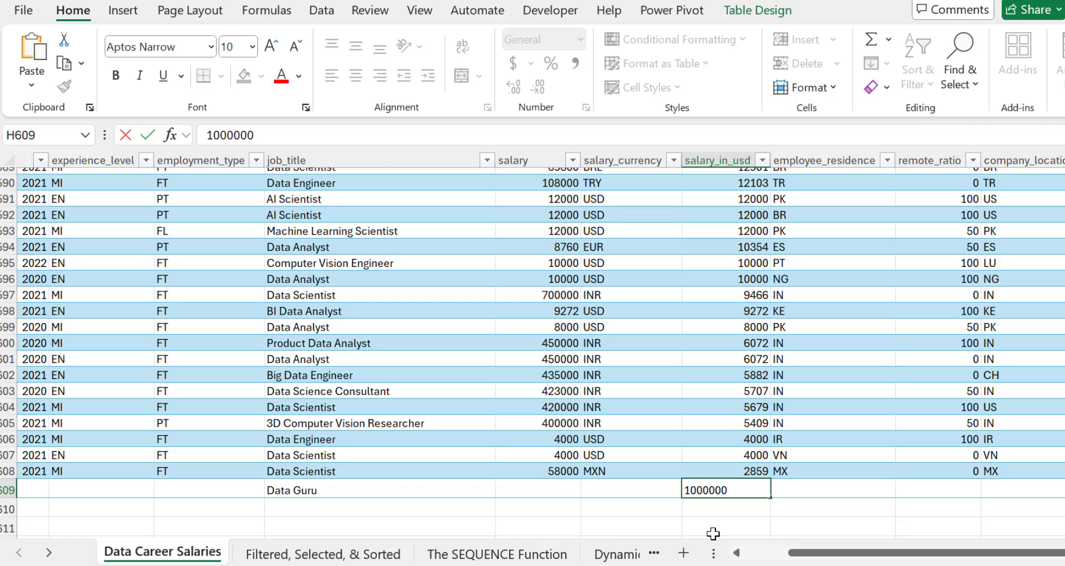
key(Return)
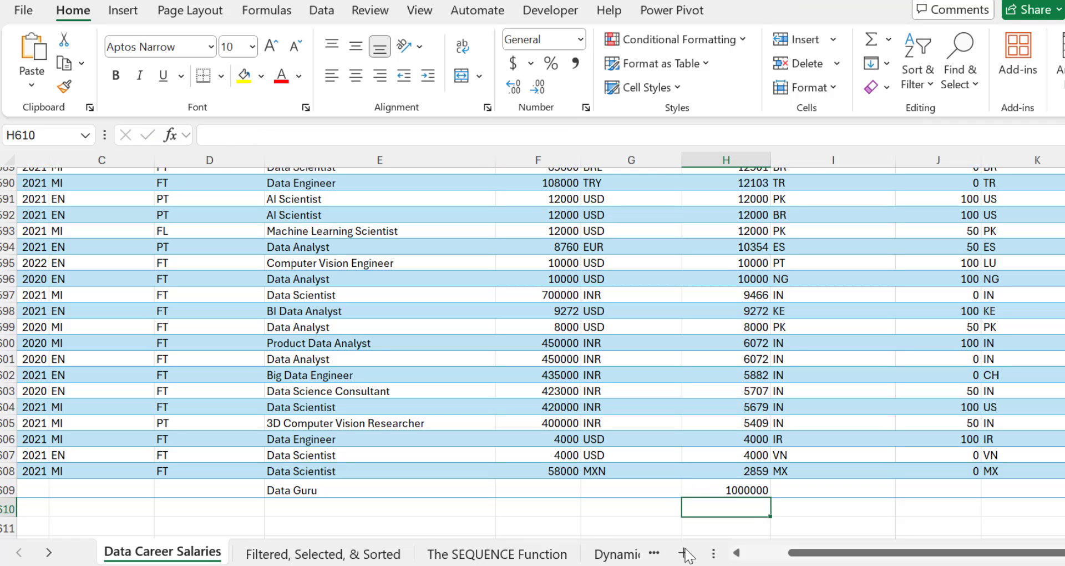
- Return to the Dynamic Array Funcitons! sheet and select the Data Guru row across the spilled results, columns A to E
click(735, 488)
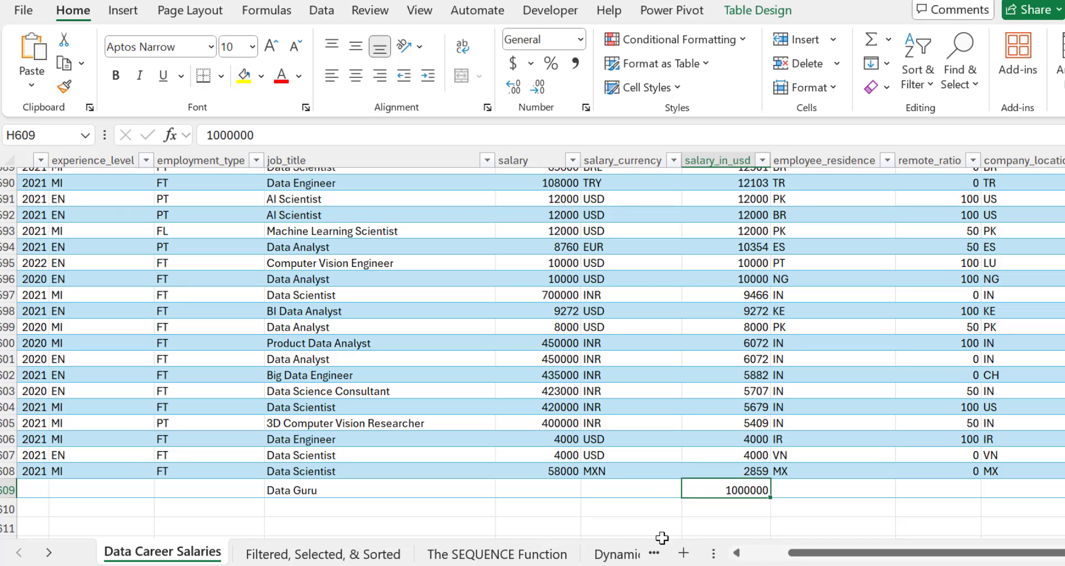
click(602, 558)
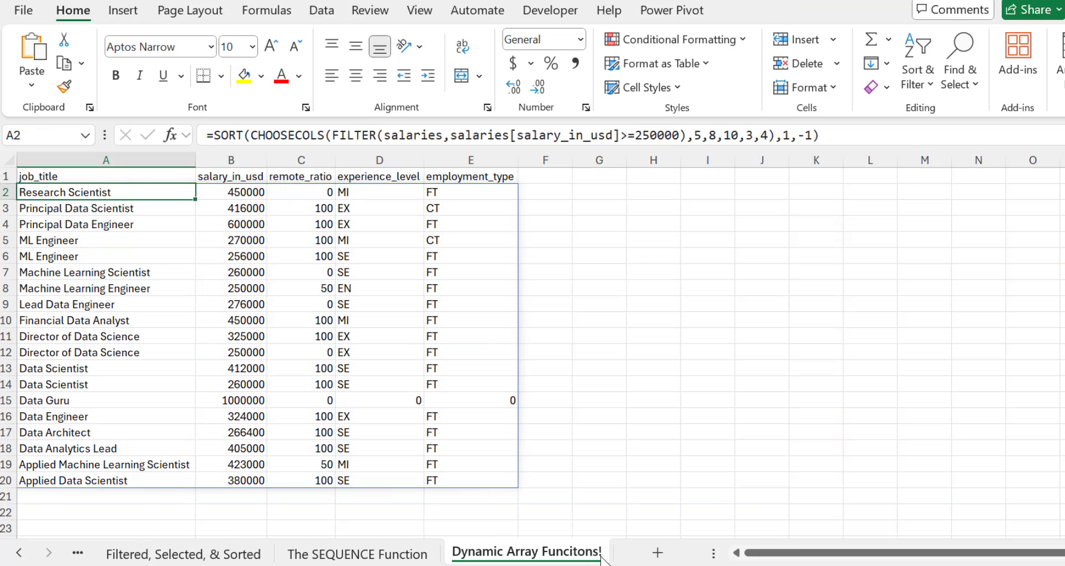
drag(49, 399, 486, 402)
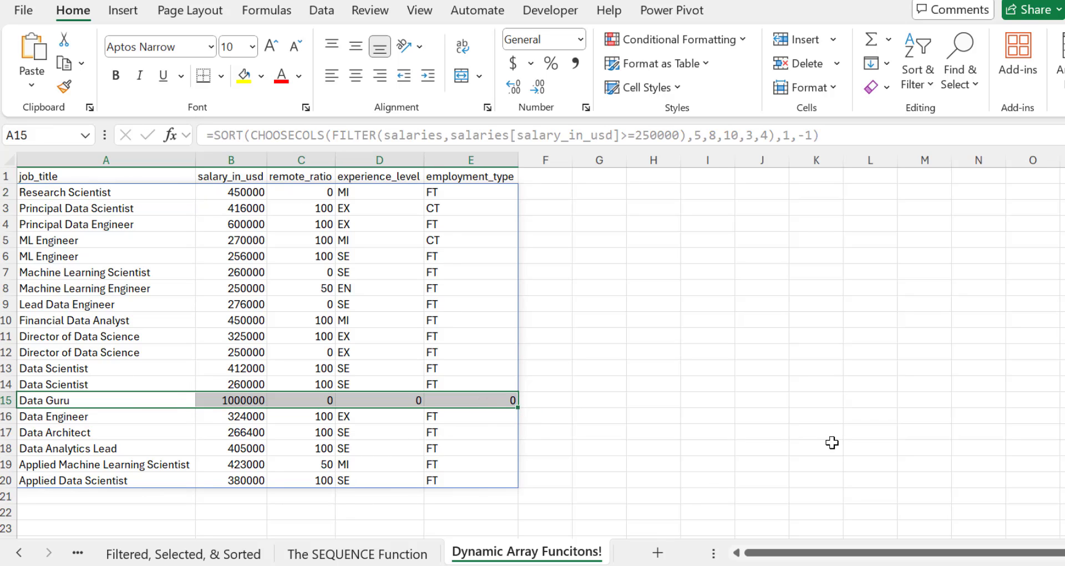